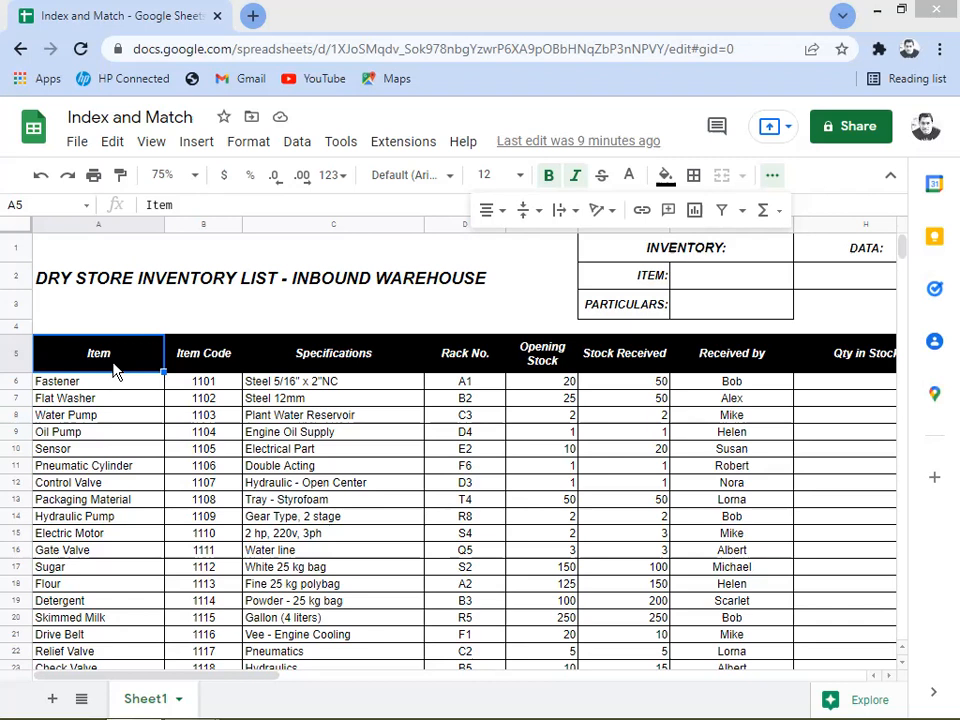
Examine the Item and Particulars lookup cells and the inventory table's column headers from Item through Location
{"action": "left_click", "coordinate": [713, 279]}
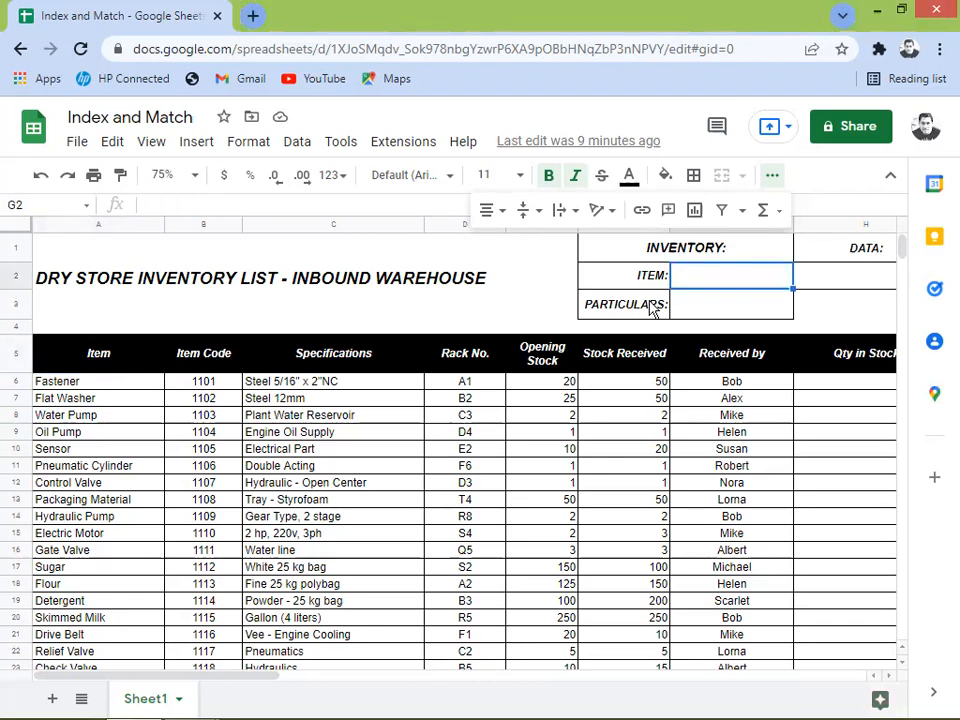
{"action": "left_click", "coordinate": [703, 308]}
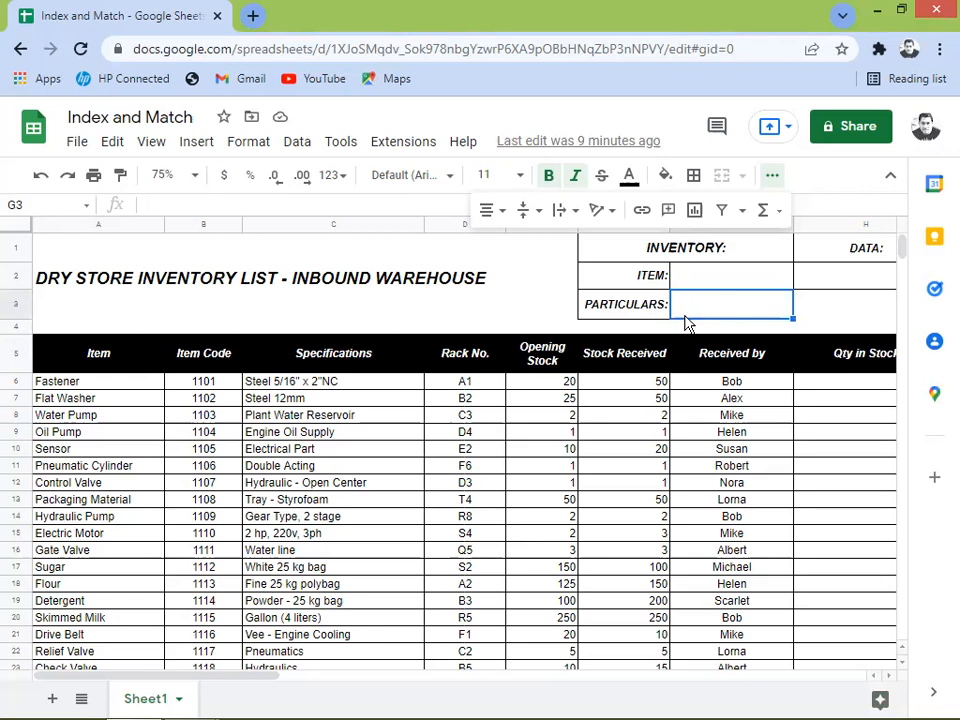
{"action": "left_click", "coordinate": [109, 365]}
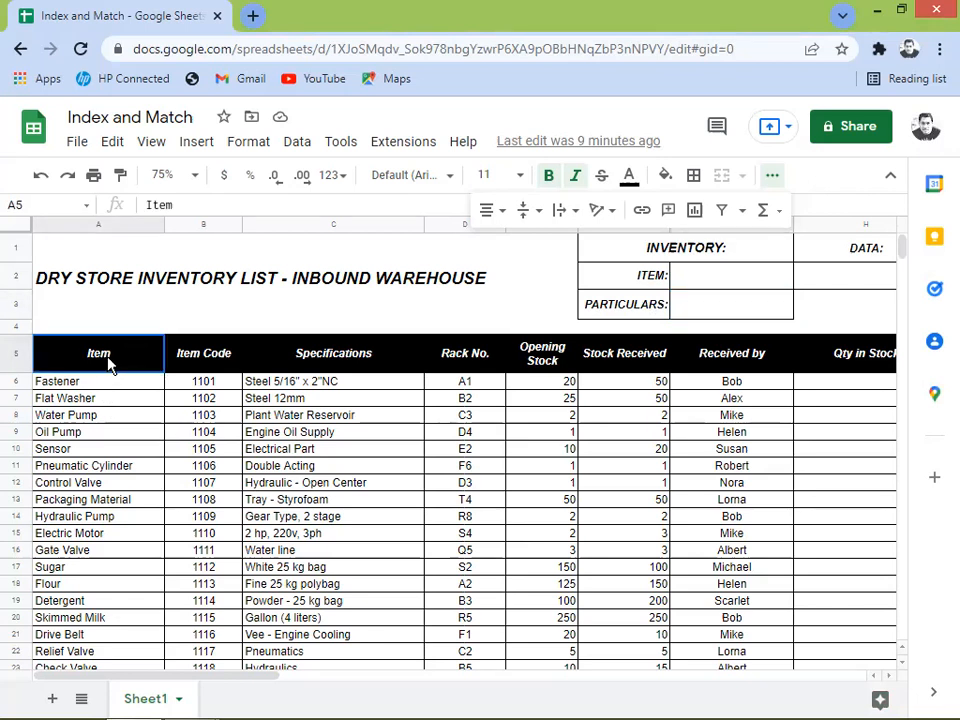
{"action": "key", "text": "Right"}
{"action": "key", "text": "Right"}
{"action": "key", "text": "Right"}
{"action": "key", "text": "Right"}
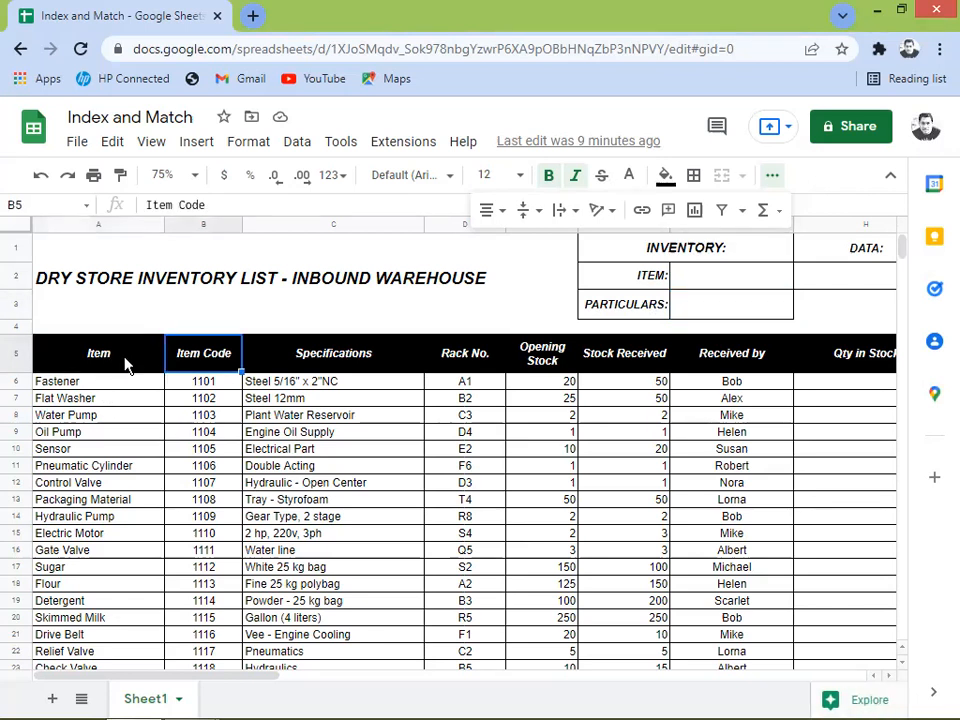
{"action": "key", "text": "Right"}
{"action": "key", "text": "Right"}
{"action": "key", "text": "Right"}
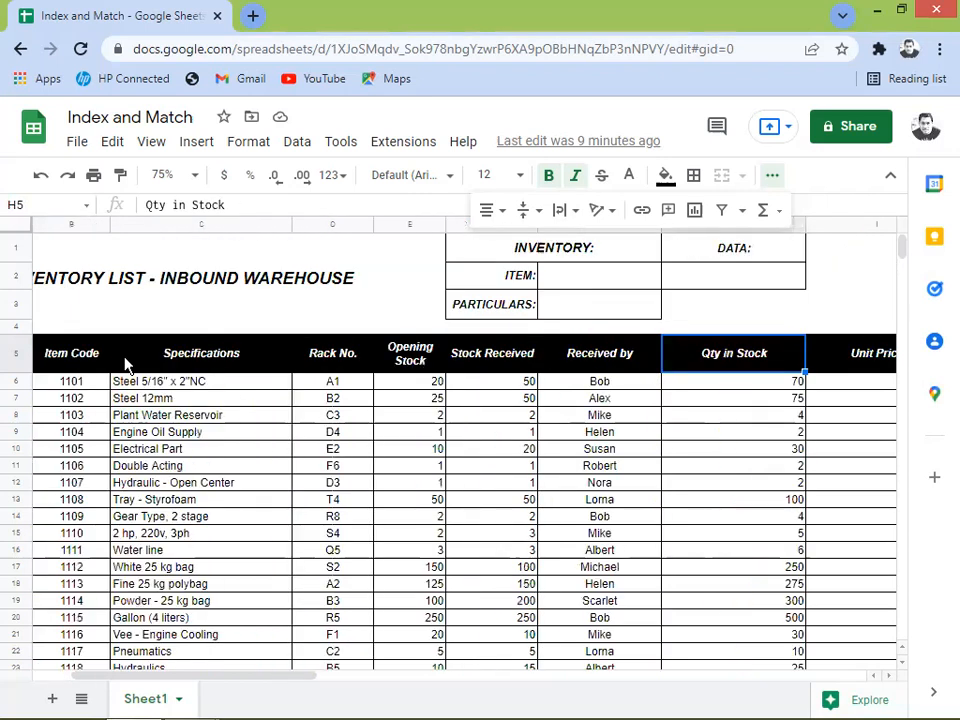
{"action": "key", "text": "Right"}
{"action": "key", "text": "Right"}
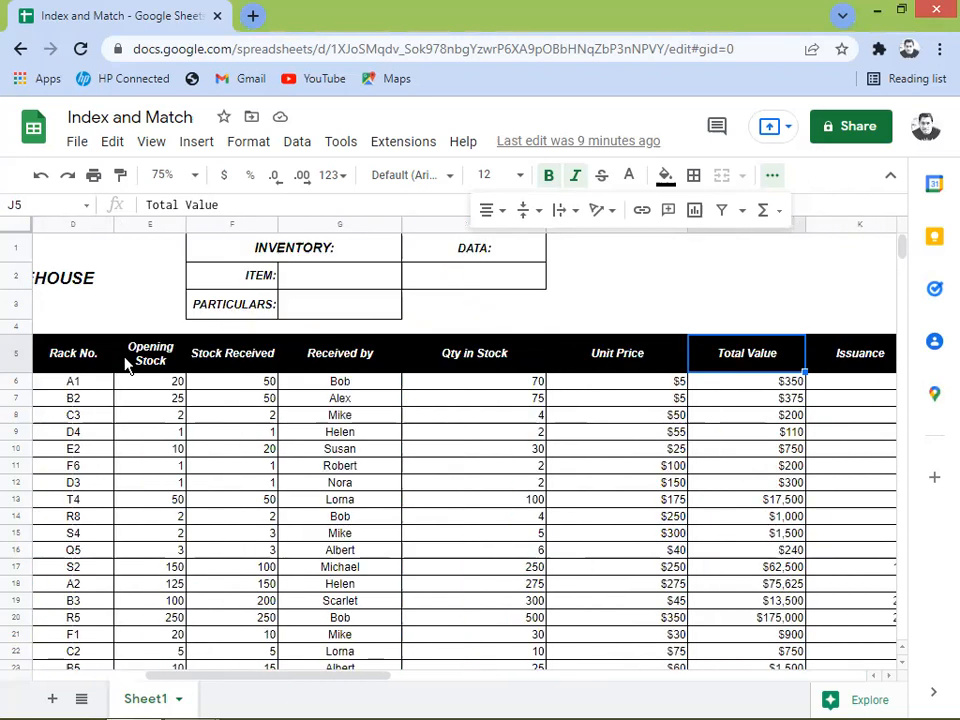
{"action": "key", "text": "Right"}
{"action": "key", "text": "Right"}
{"action": "key", "text": "Right"}
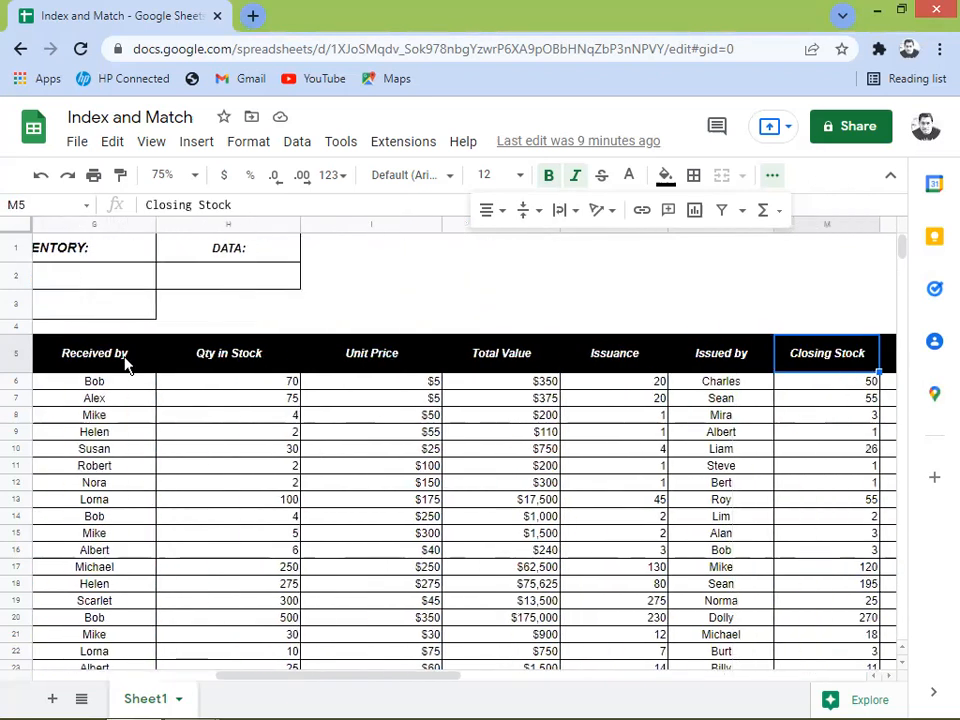
{"action": "key", "text": "Right"}
{"action": "key", "text": "Left"}
{"action": "key", "text": "Right"}
{"action": "key", "text": "Right"}
Examine the Location entries, go back across the table to the Item column and read the item names
{"action": "key", "text": "Down"}
{"action": "key", "text": "Down"}
{"action": "key", "text": "Down"}
{"action": "key", "text": "Left"}
{"action": "key", "text": "Left"}
{"action": "key", "text": "Left"}
{"action": "key", "text": "Left"}
{"action": "key", "text": "Left"}
{"action": "key", "text": "Left"}
{"action": "key", "text": "Left"}
{"action": "key", "text": "Left"}
{"action": "key", "text": "Left"}
{"action": "key", "text": "Left"}
{"action": "key", "text": "Left"}
{"action": "key", "text": "Left"}
{"action": "key", "text": "Left"}
{"action": "key", "text": "Left"}
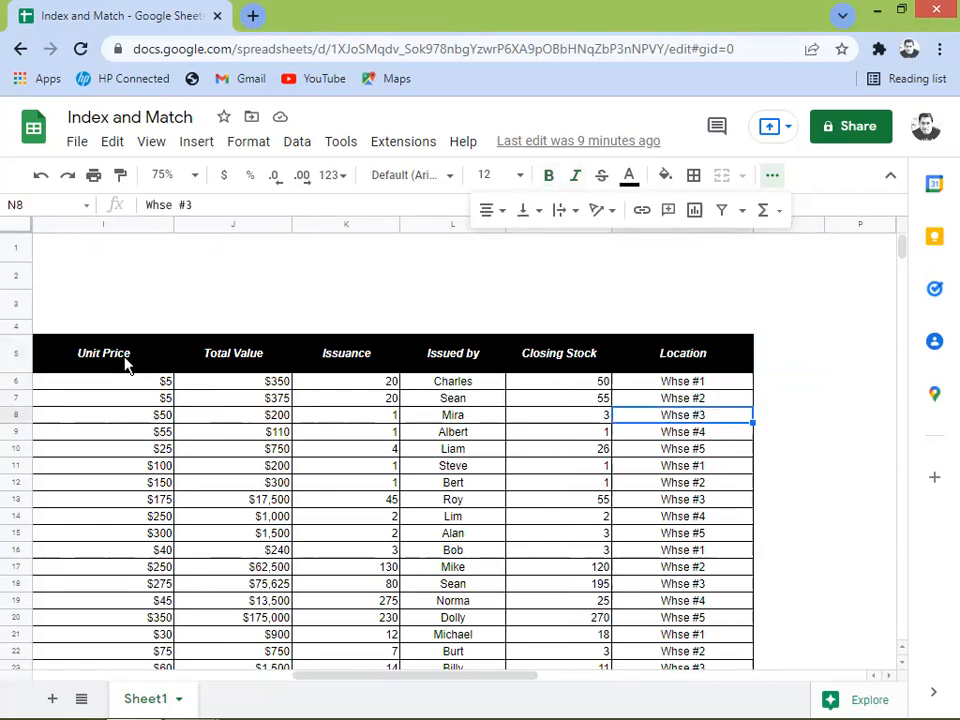
{"action": "key", "text": "Up"}
{"action": "key", "text": "Up"}
{"action": "key", "text": "Down"}
{"action": "key", "text": "Down"}
{"action": "key", "text": "Down"}
{"action": "key", "text": "Down"}
{"action": "key", "text": "Up"}
{"action": "key", "text": "Up"}
{"action": "key", "text": "Up"}
{"action": "key", "text": "Down"}
{"action": "key", "text": "Down"}
{"action": "key", "text": "Down"}
{"action": "key", "text": "Down"}
{"action": "key", "text": "Down"}
{"action": "key", "text": "Down"}
{"action": "key", "text": "Down"}
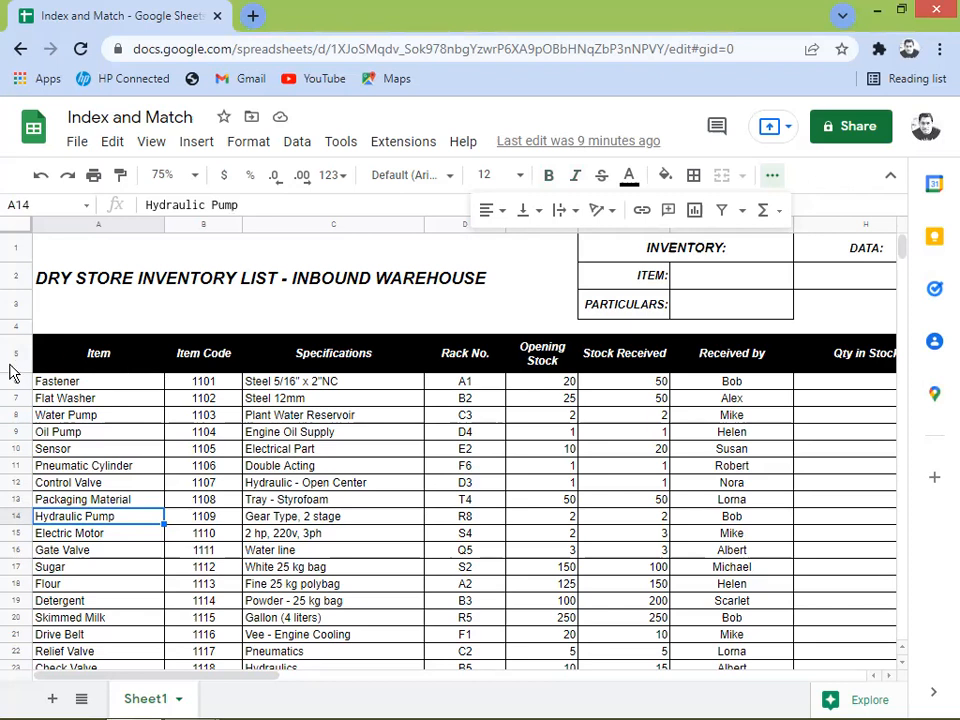
Review which table data feeds the Item, Particulars and Data lookup cells by comparing them with the item list and header row
{"action": "left_click", "coordinate": [107, 358]}
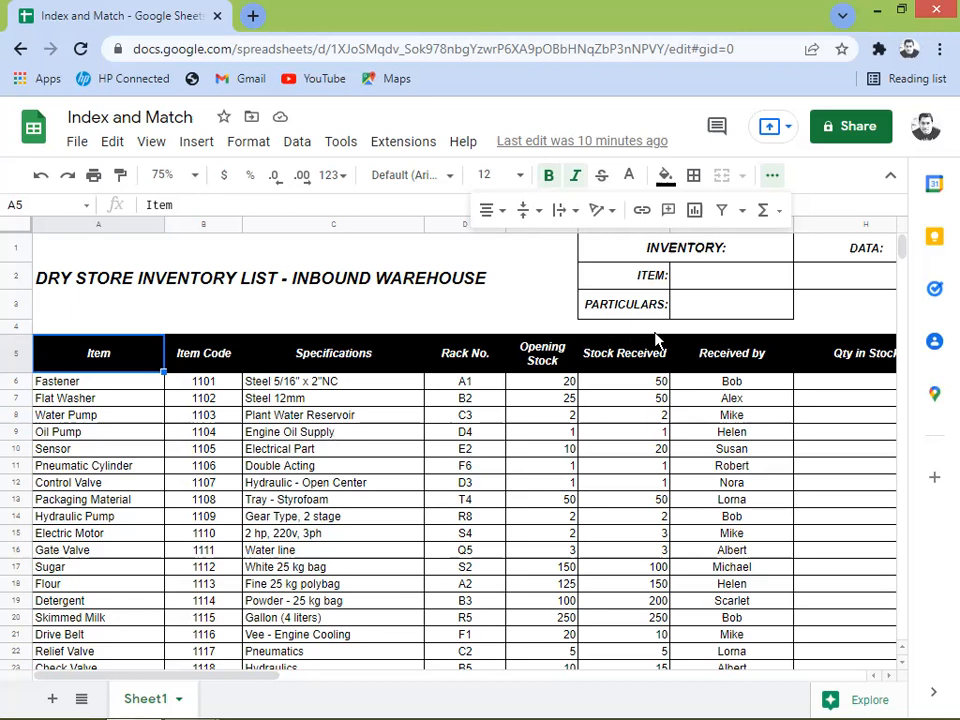
{"action": "left_click", "coordinate": [696, 281]}
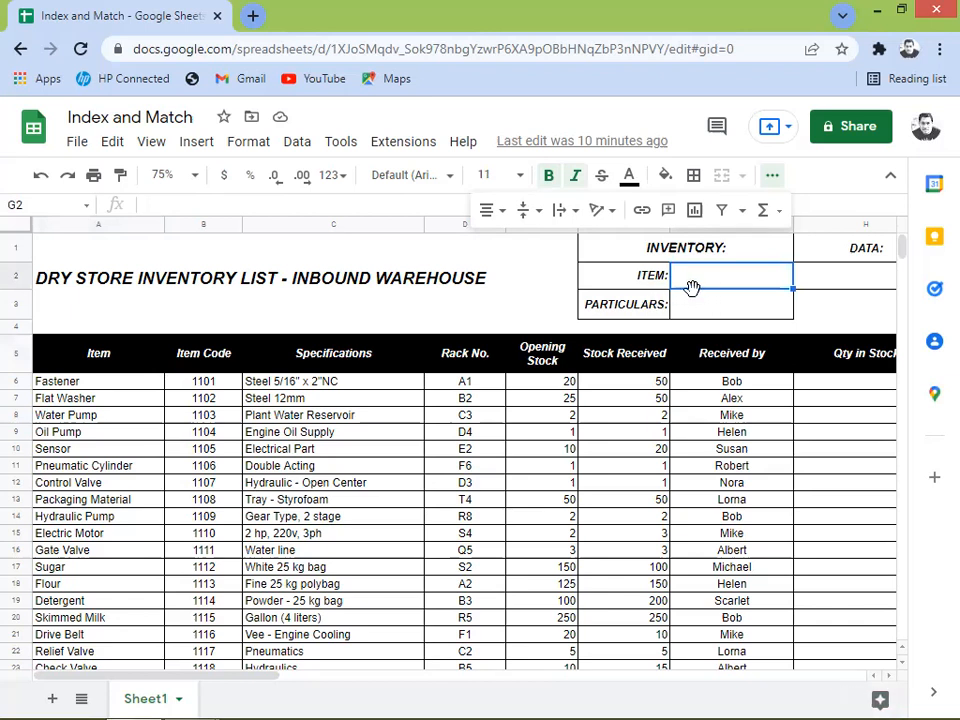
{"action": "left_click_drag", "start_coordinate": [101, 398], "coordinate": [100, 545]}
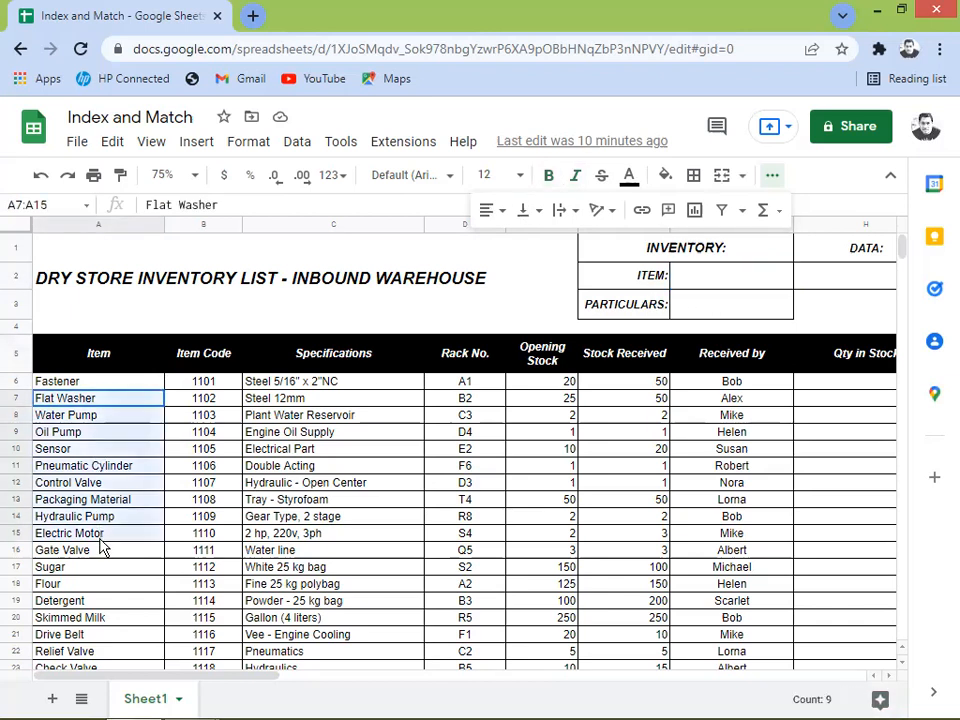
{"action": "left_click", "coordinate": [703, 314]}
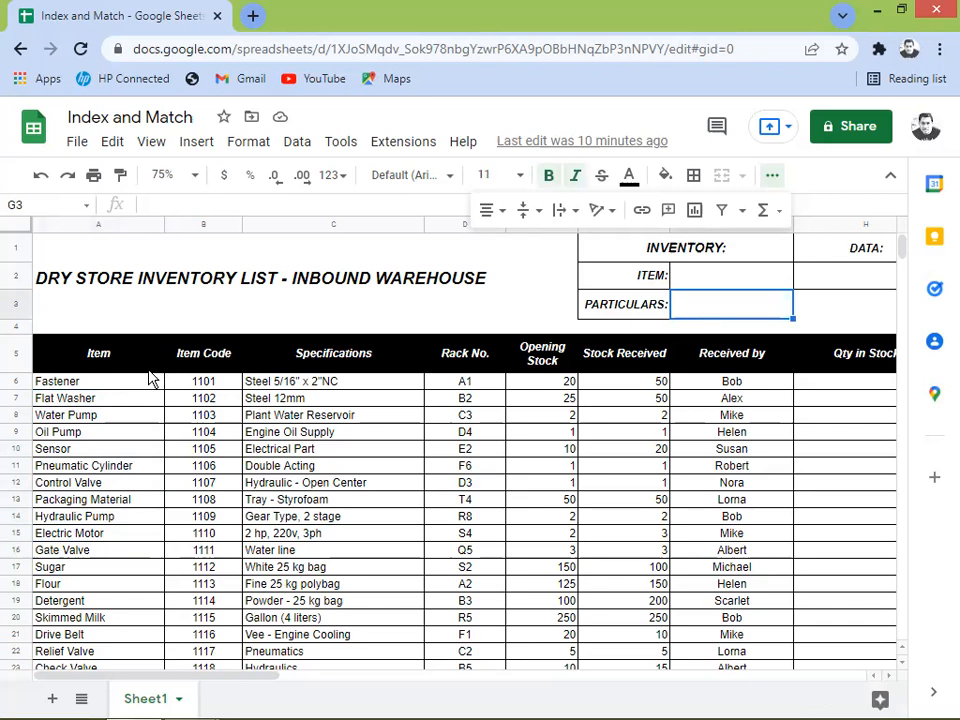
{"action": "left_click_drag", "start_coordinate": [111, 369], "coordinate": [742, 356]}
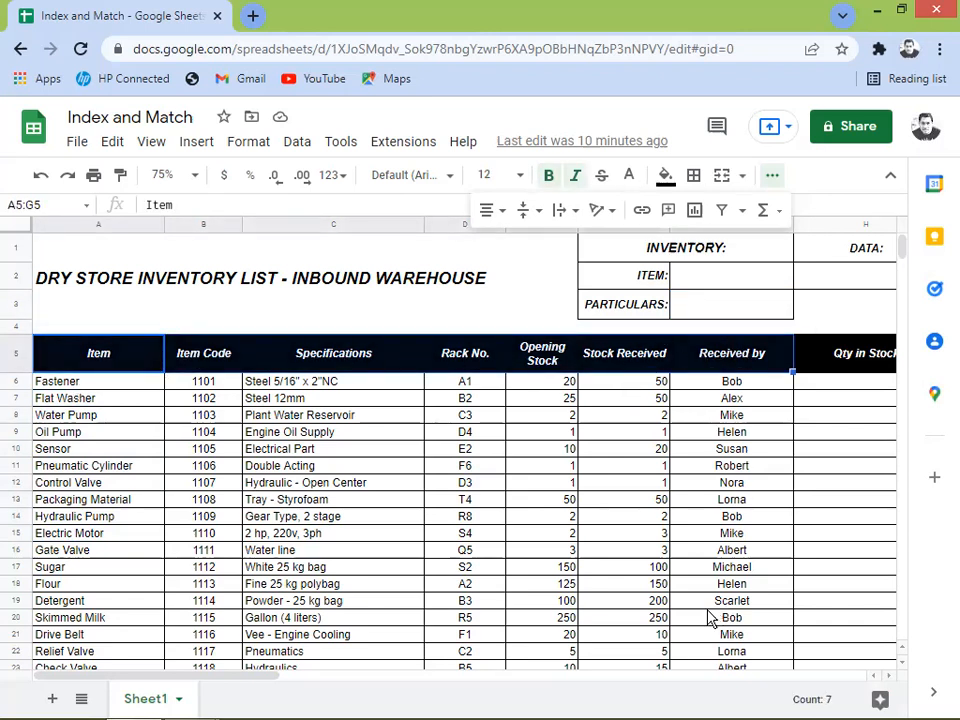
{"action": "left_click_drag", "start_coordinate": [294, 680], "coordinate": [345, 703]}
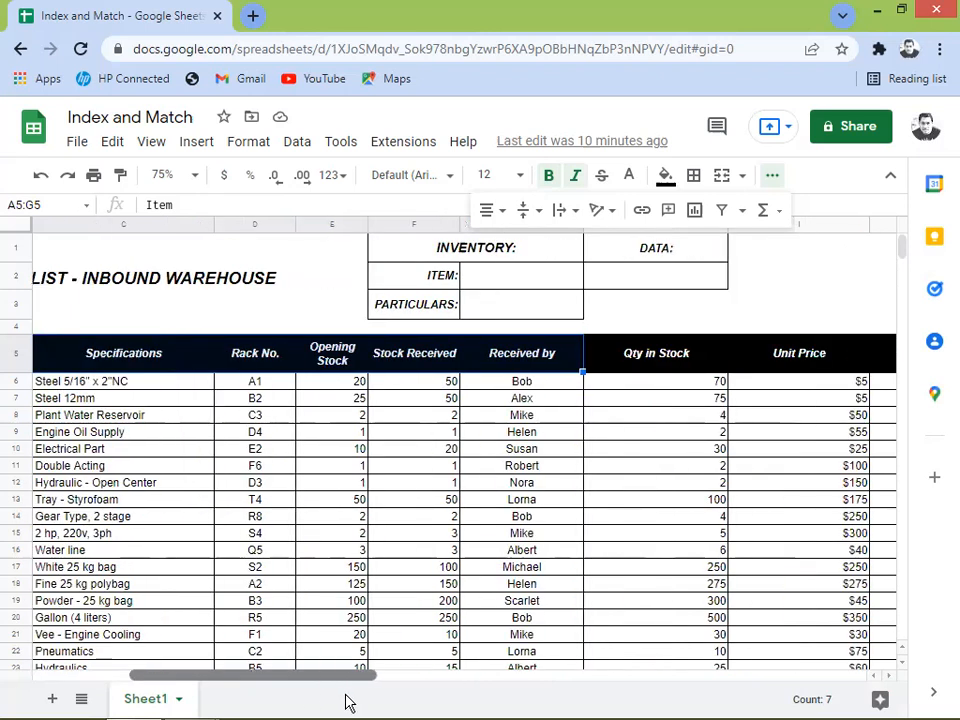
{"action": "left_click", "coordinate": [650, 284]}
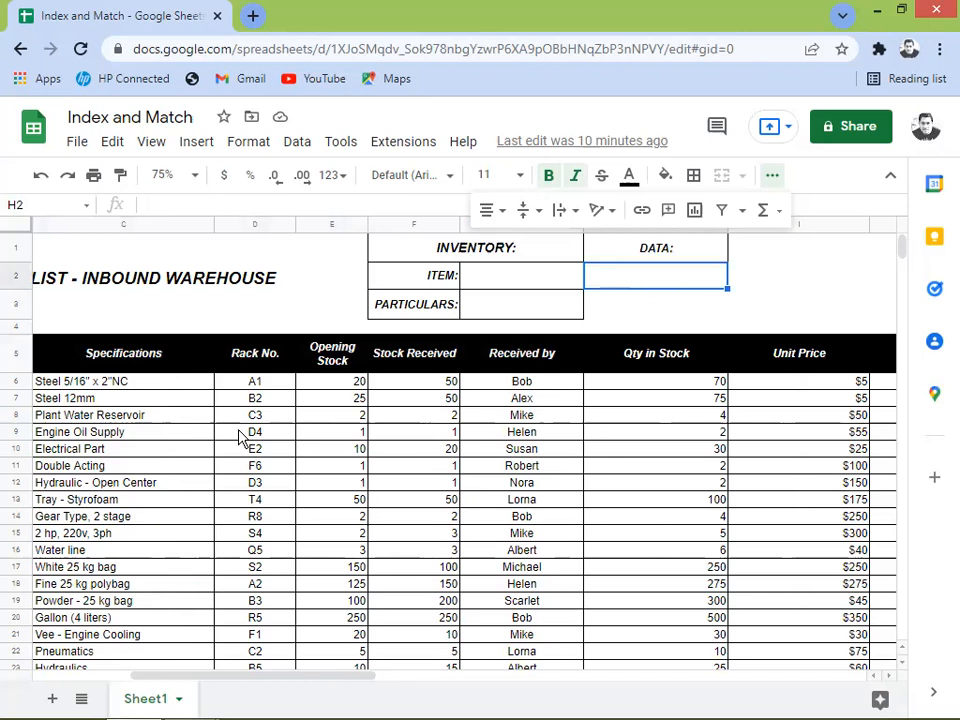
{"action": "left_click", "coordinate": [185, 400]}
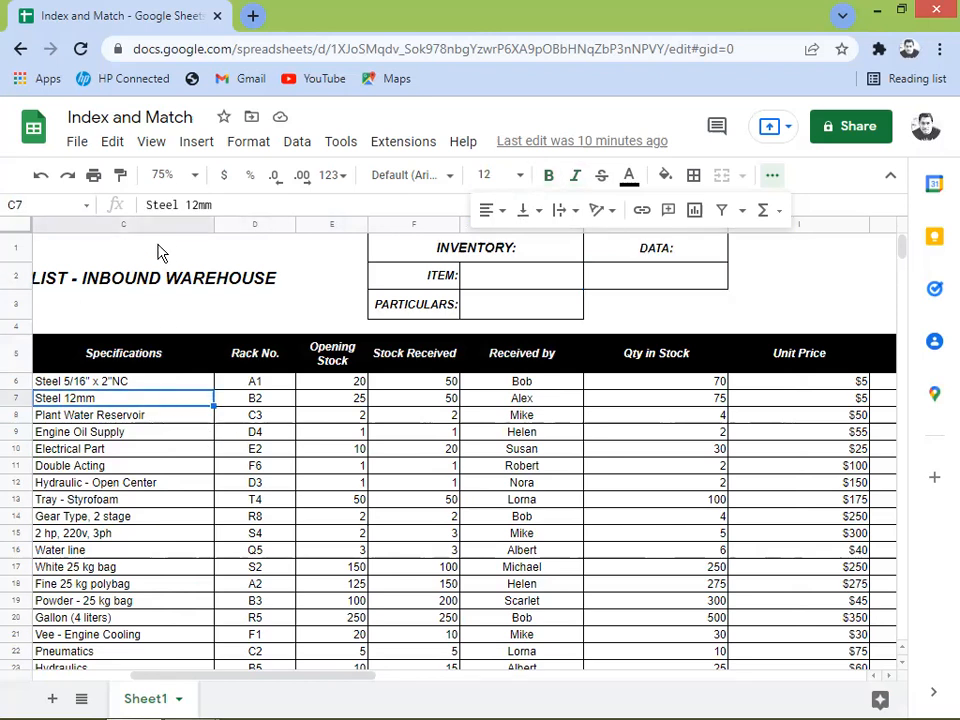
Set the sheet zoom to 125%
{"action": "left_click", "coordinate": [197, 178]}
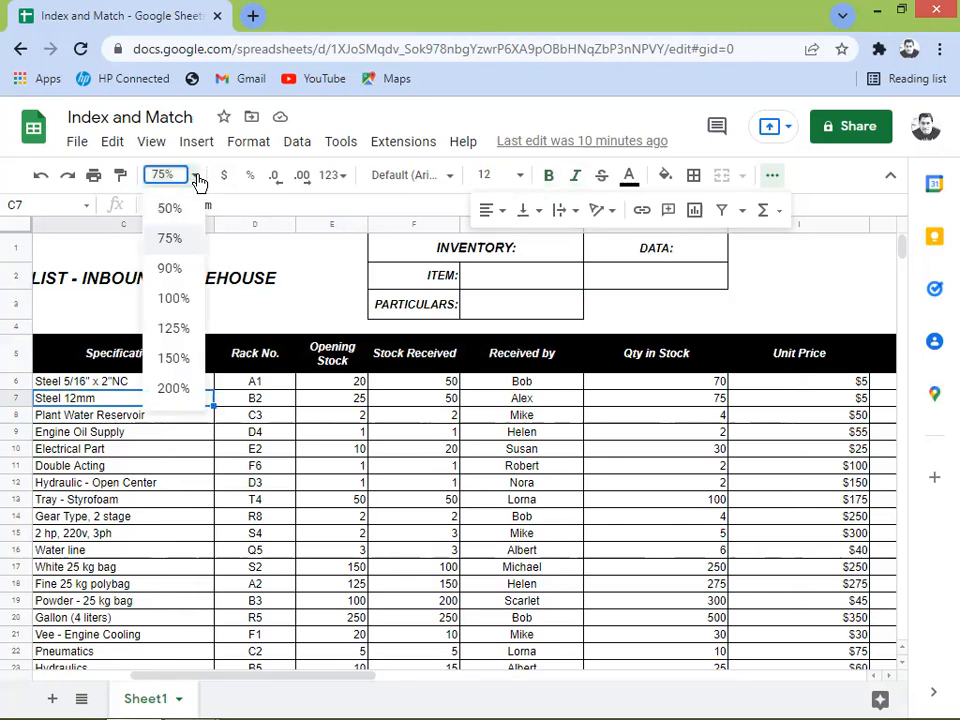
{"action": "left_click", "coordinate": [173, 330]}
{"action": "left_click", "coordinate": [176, 490]}
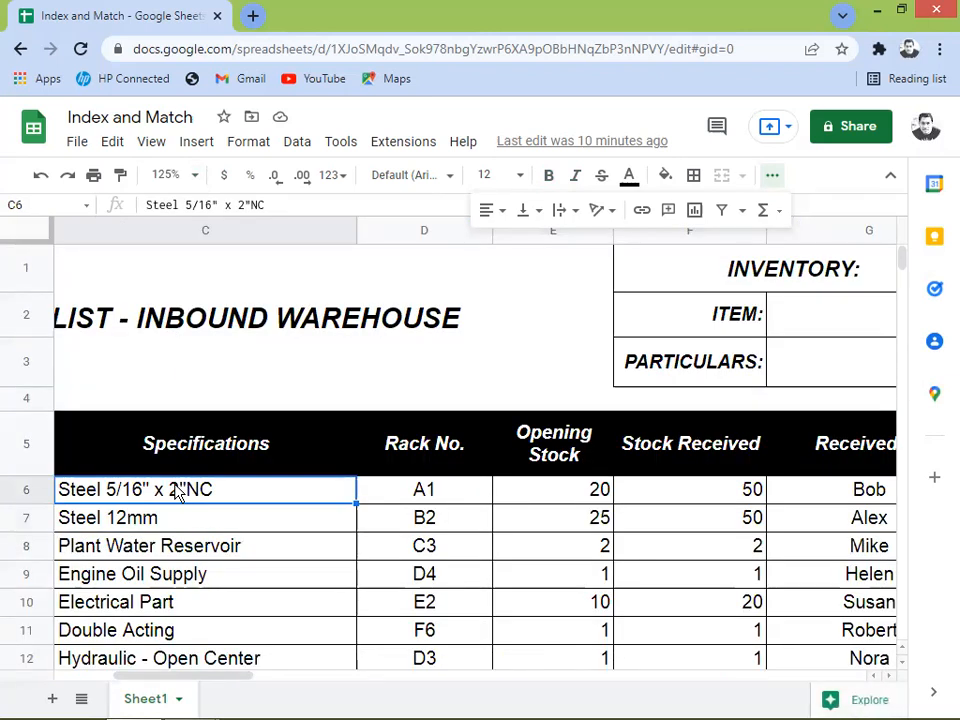
Start a data validation rule for the Item lookup cell G2, using List from a range as the criterion
{"action": "key", "text": "Right"}
{"action": "key", "text": "Right"}
{"action": "key", "text": "Right"}
{"action": "key", "text": "Right"}
{"action": "key", "text": "Right"}
{"action": "key", "text": "Right"}
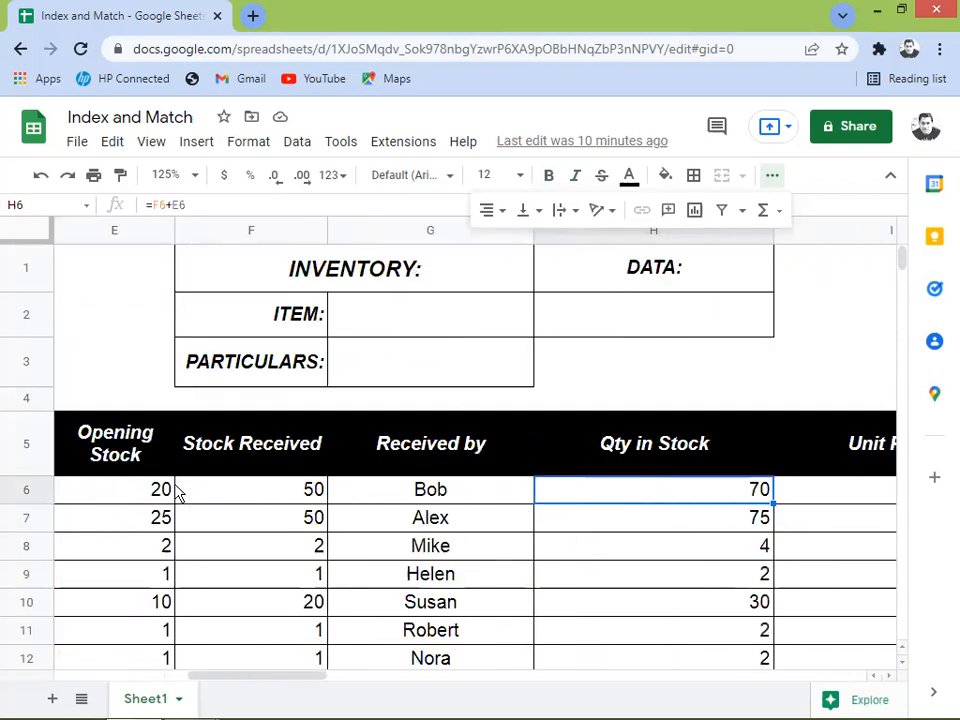
{"action": "key", "text": "Left"}
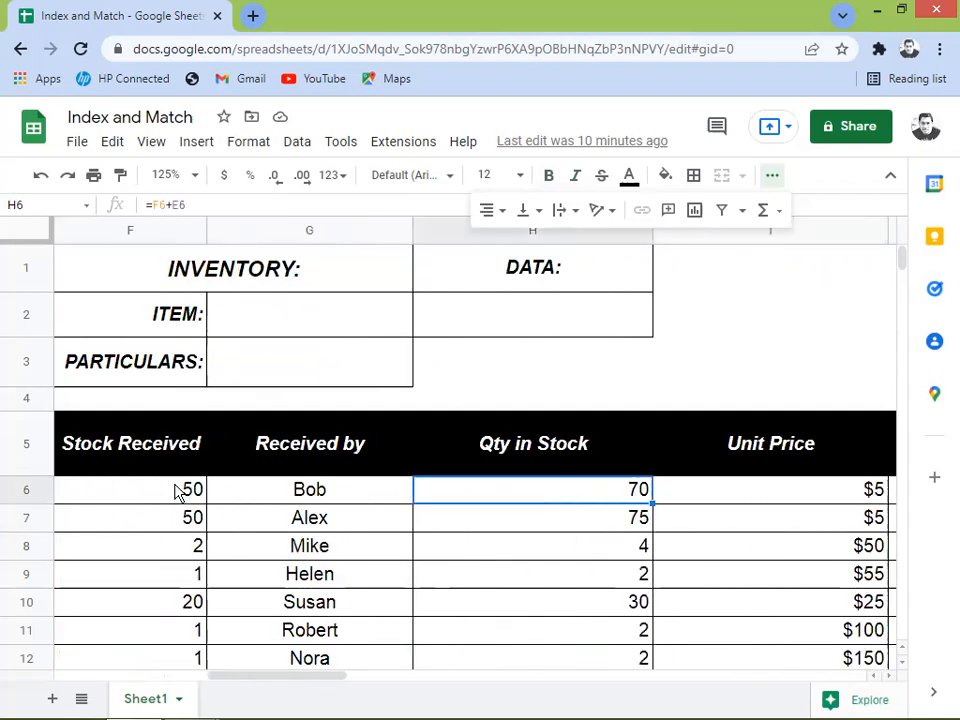
{"action": "left_click", "coordinate": [256, 316]}
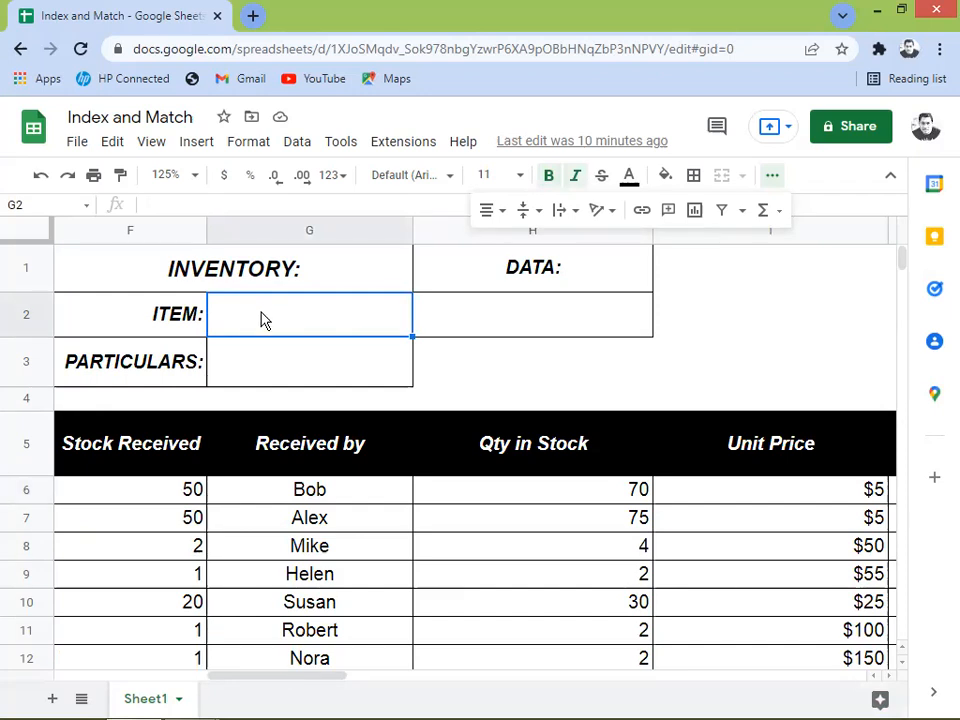
{"action": "left_click", "coordinate": [278, 367]}
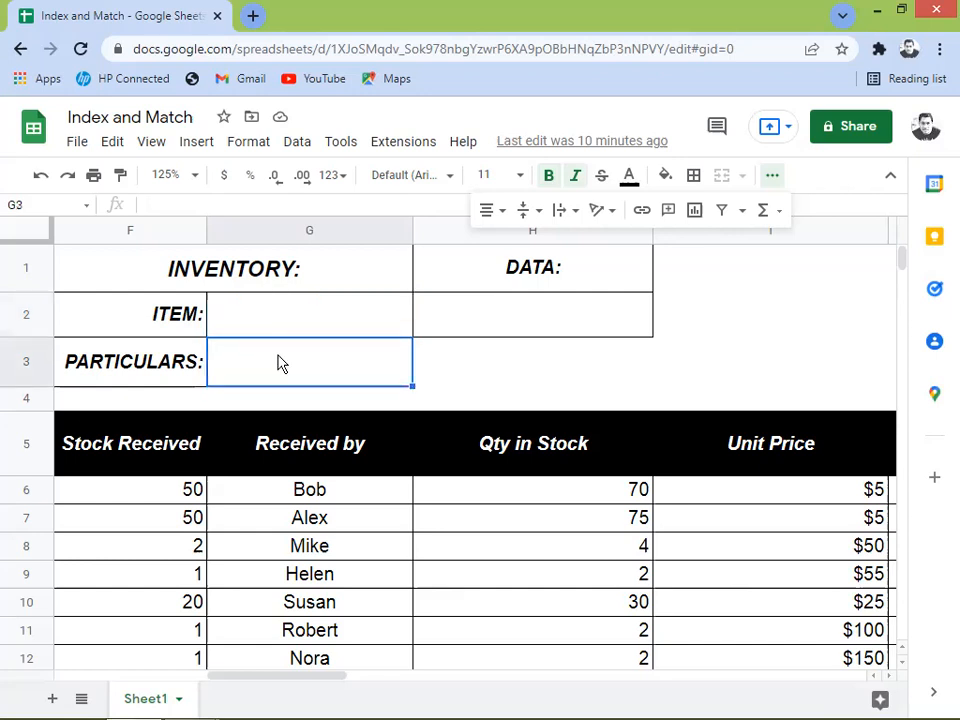
{"action": "left_click", "coordinate": [292, 300]}
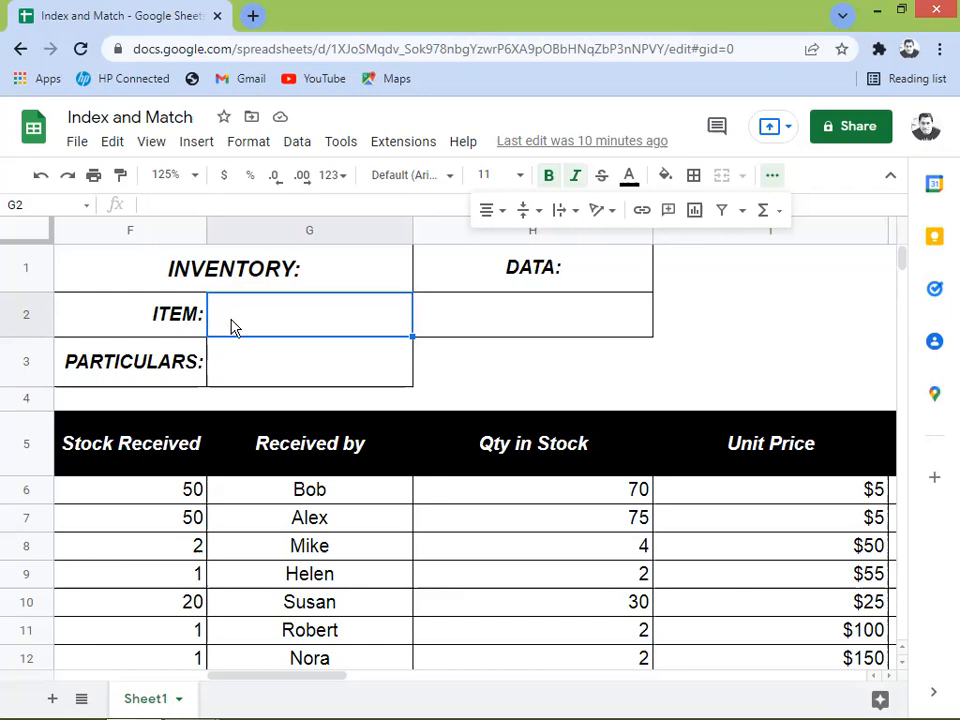
{"action": "left_click", "coordinate": [297, 142]}
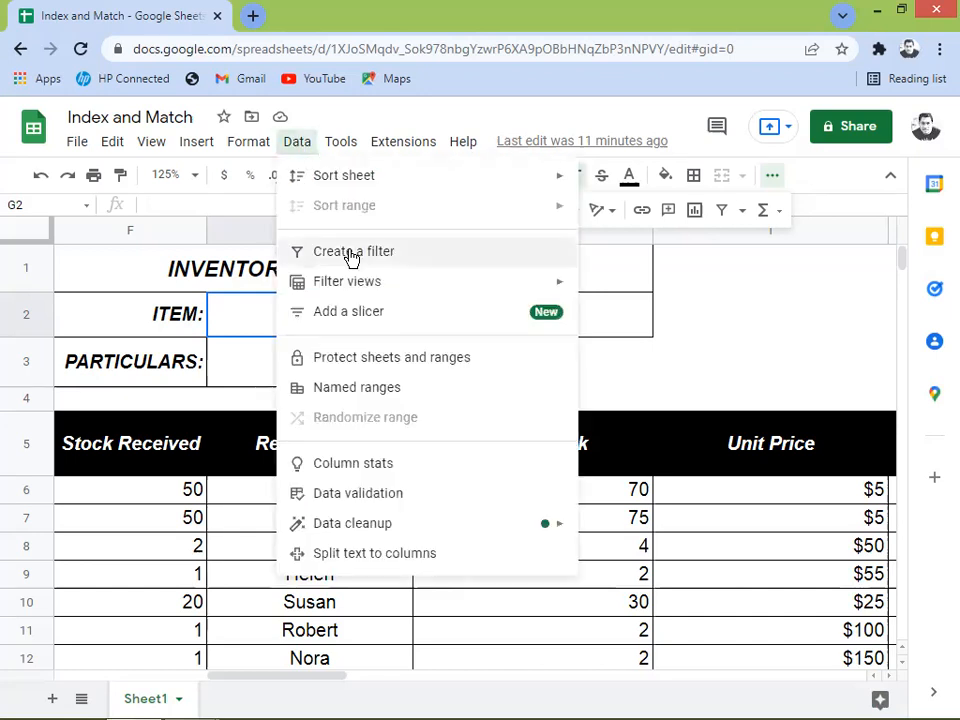
{"action": "left_click", "coordinate": [357, 495]}
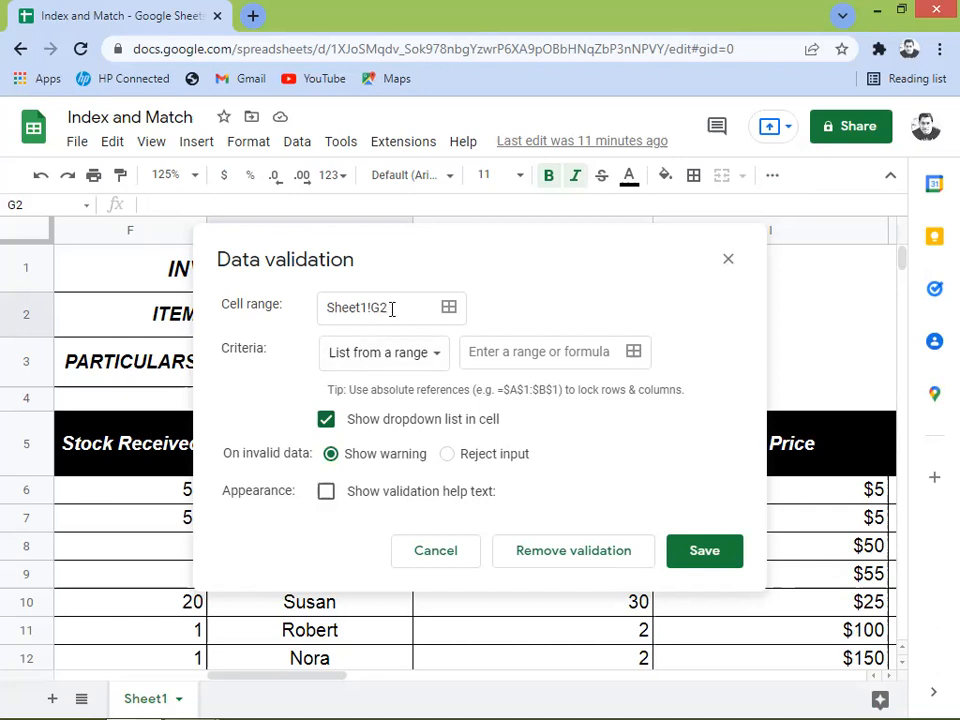
{"action": "left_click", "coordinate": [437, 356]}
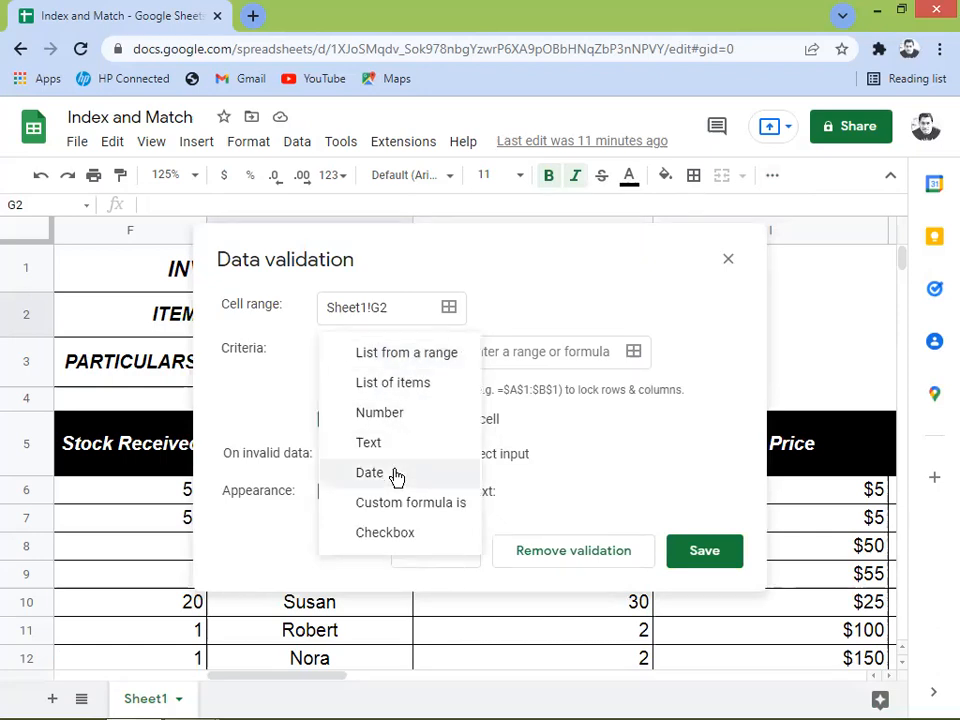
{"action": "left_click", "coordinate": [400, 358]}
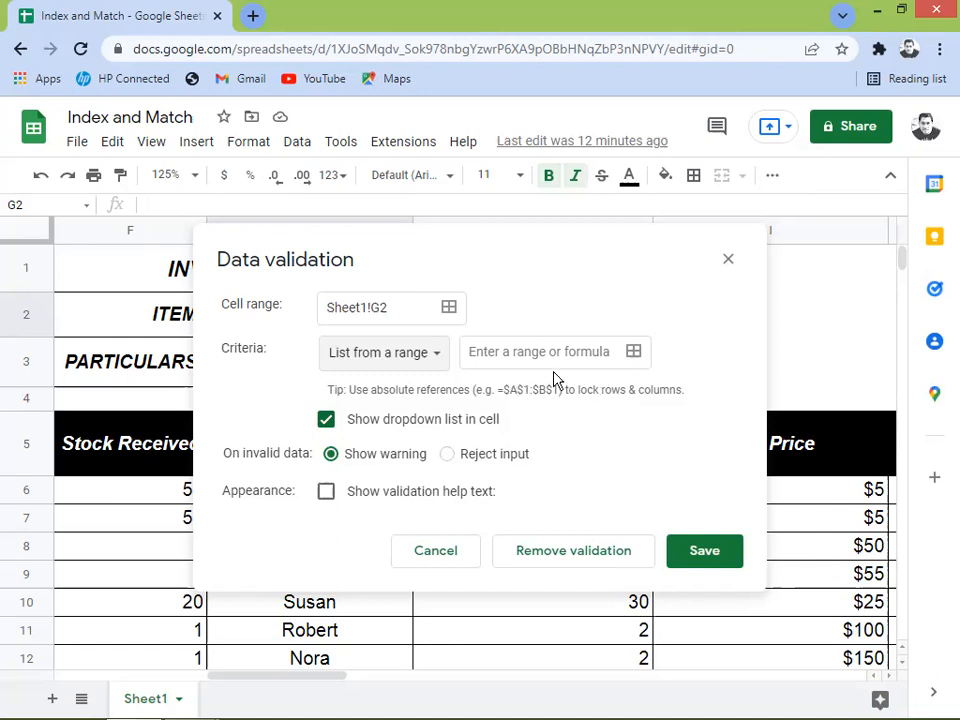
Use the item names in A6:A36 as the list range for the Item cell's dropdown and save the validation rule
{"action": "left_click", "coordinate": [634, 352]}
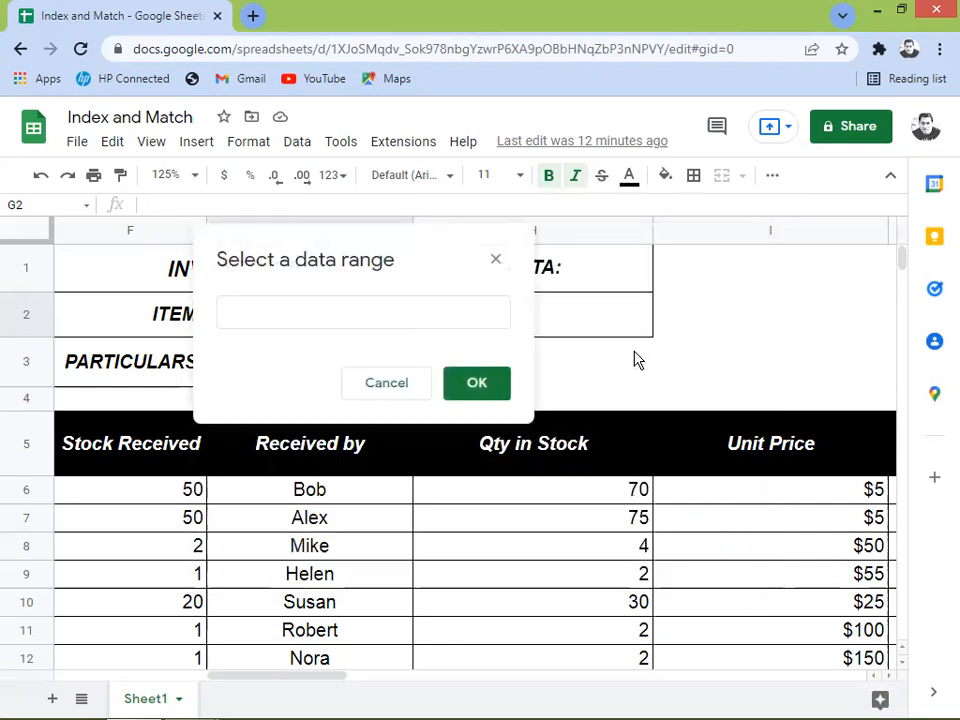
{"action": "left_click", "coordinate": [143, 452]}
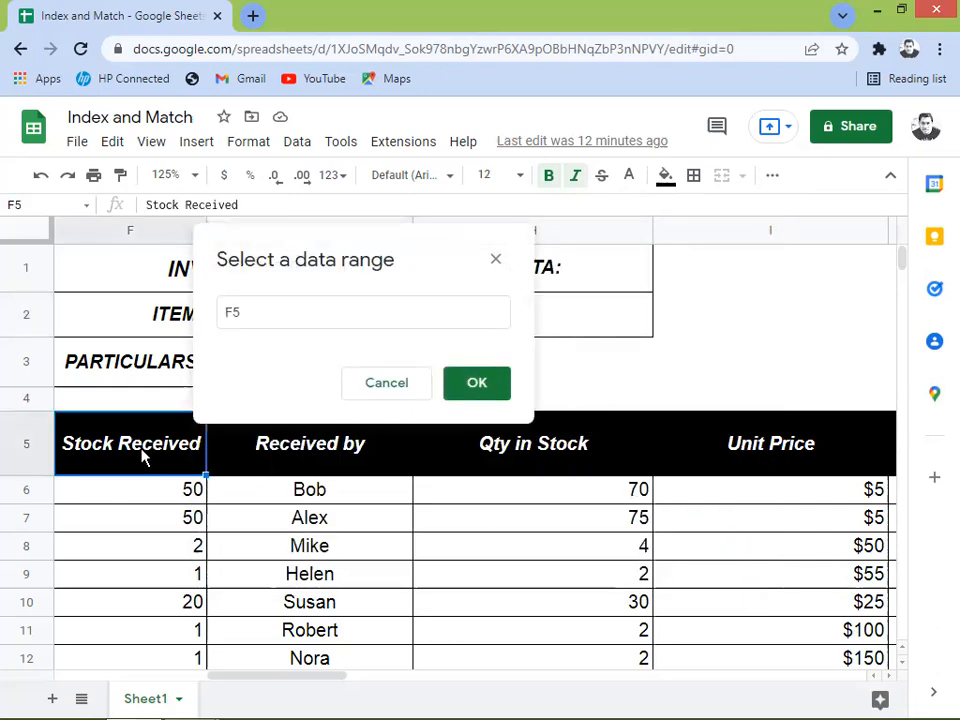
{"action": "key", "text": "Left"}
{"action": "key", "text": "Left"}
{"action": "key", "text": "Left"}
{"action": "key", "text": "Left"}
{"action": "key", "text": "Left"}
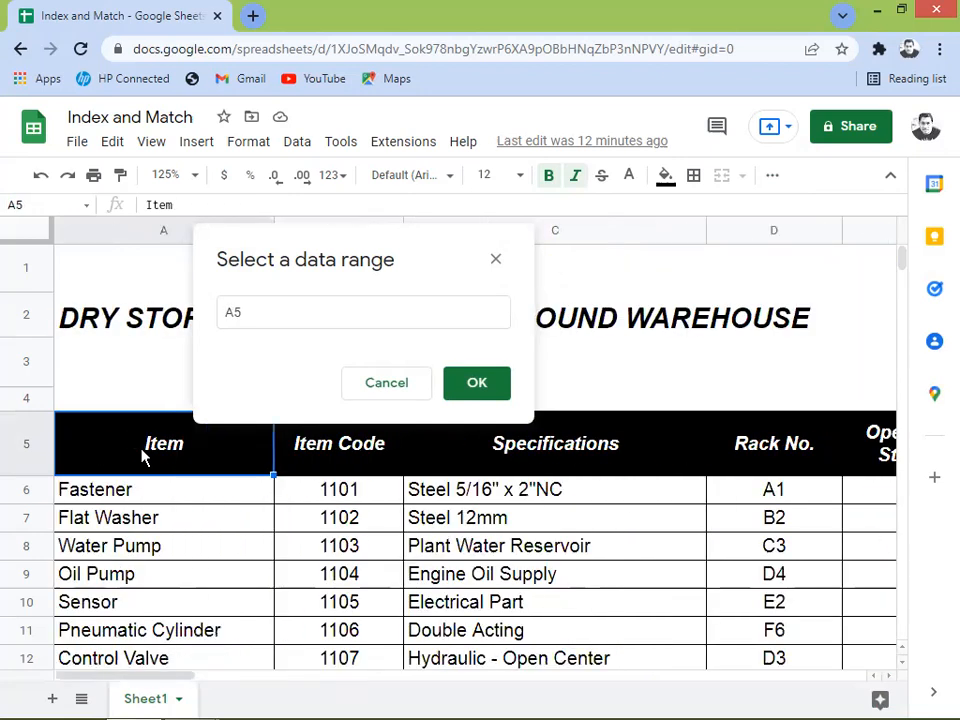
{"action": "key", "text": "Down"}
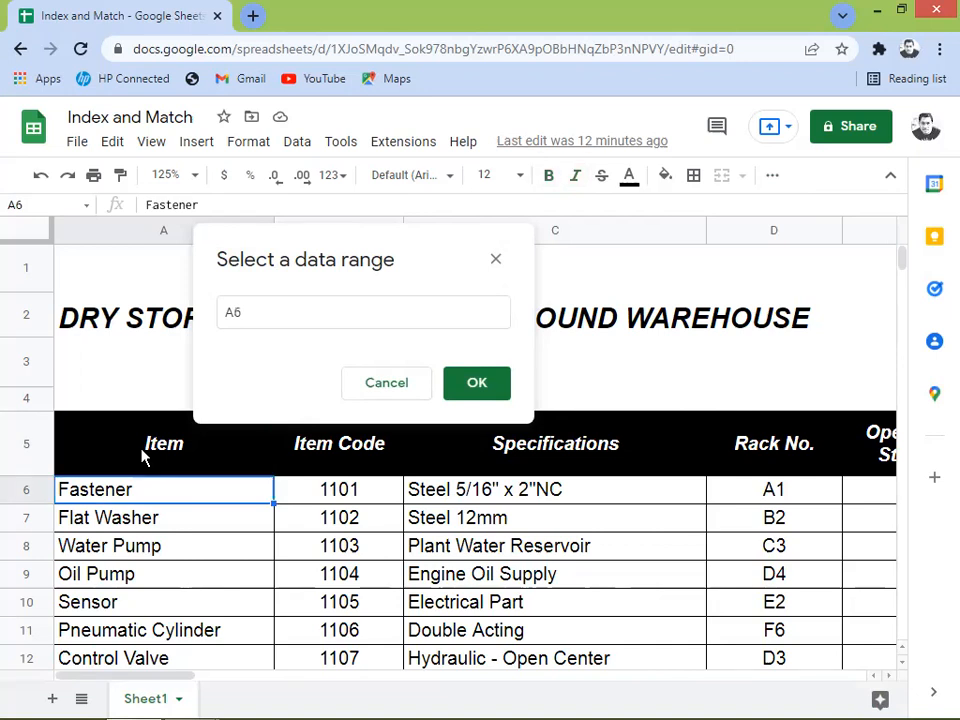
{"action": "key", "text": "shift+Down"}
{"action": "key", "text": "shift+Down"}
{"action": "key", "text": "shift+Down"}
{"action": "key", "text": "shift+Down"}
{"action": "key", "text": "shift+Down"}
{"action": "key", "text": "shift+Down"}
{"action": "key", "text": "shift+Down"}
{"action": "key", "text": "shift+Down"}
{"action": "key", "text": "shift+Down"}
{"action": "key", "text": "shift+Down"}
{"action": "key", "text": "shift+Down"}
{"action": "key", "text": "shift+Down"}
{"action": "key", "text": "shift+Down"}
{"action": "key", "text": "shift+Down"}
{"action": "key", "text": "shift+Down"}
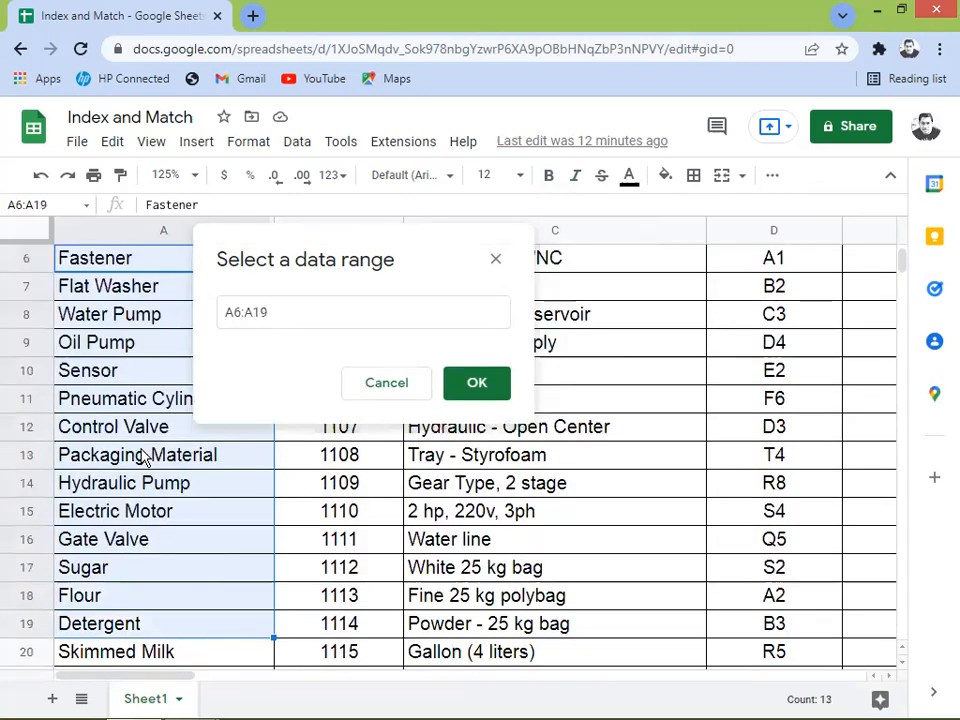
{"action": "key", "text": "shift+Down"}
{"action": "key", "text": "shift+Down"}
{"action": "key", "text": "shift+Down"}
{"action": "key", "text": "shift+Down"}
{"action": "key", "text": "shift+Down"}
{"action": "key", "text": "shift+Down"}
{"action": "key", "text": "shift+Down"}
{"action": "key", "text": "shift+Down"}
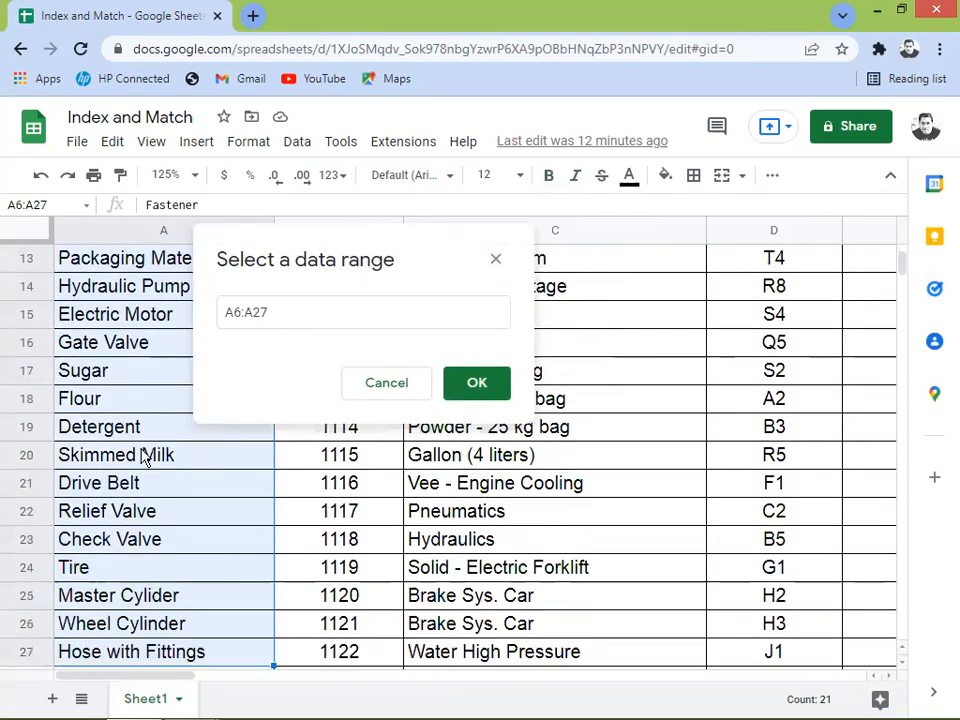
{"action": "key", "text": "shift+Down"}
{"action": "key", "text": "shift+Down"}
{"action": "key", "text": "shift+Down"}
{"action": "key", "text": "shift+Down"}
{"action": "key", "text": "shift+Down"}
{"action": "key", "text": "shift+Down"}
{"action": "key", "text": "shift+Down"}
{"action": "key", "text": "shift+Down"}
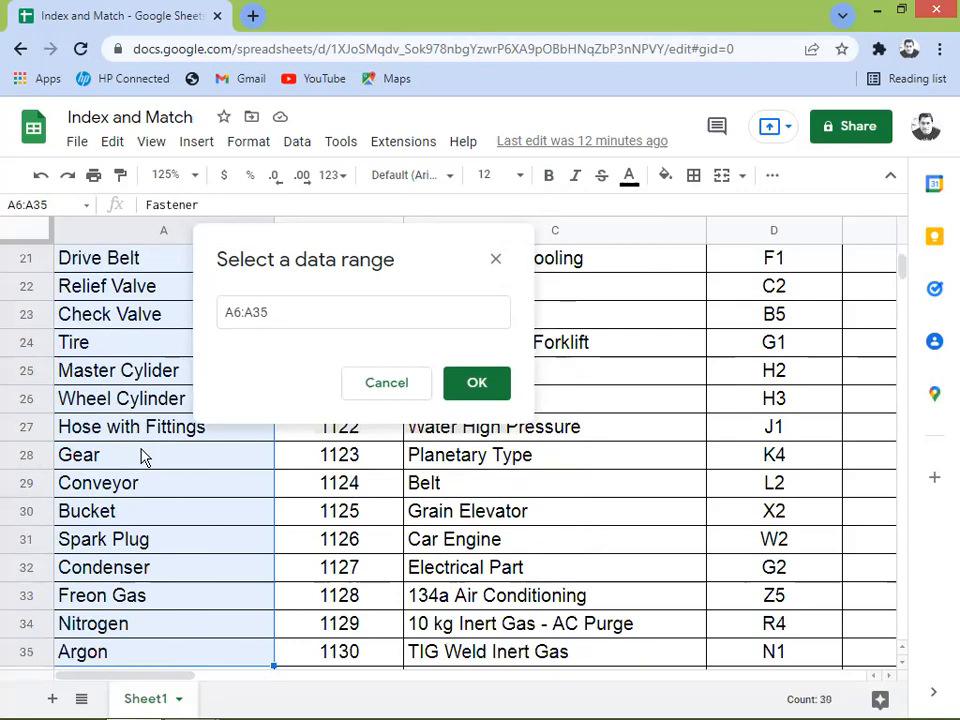
{"action": "key", "text": "shift+Down"}
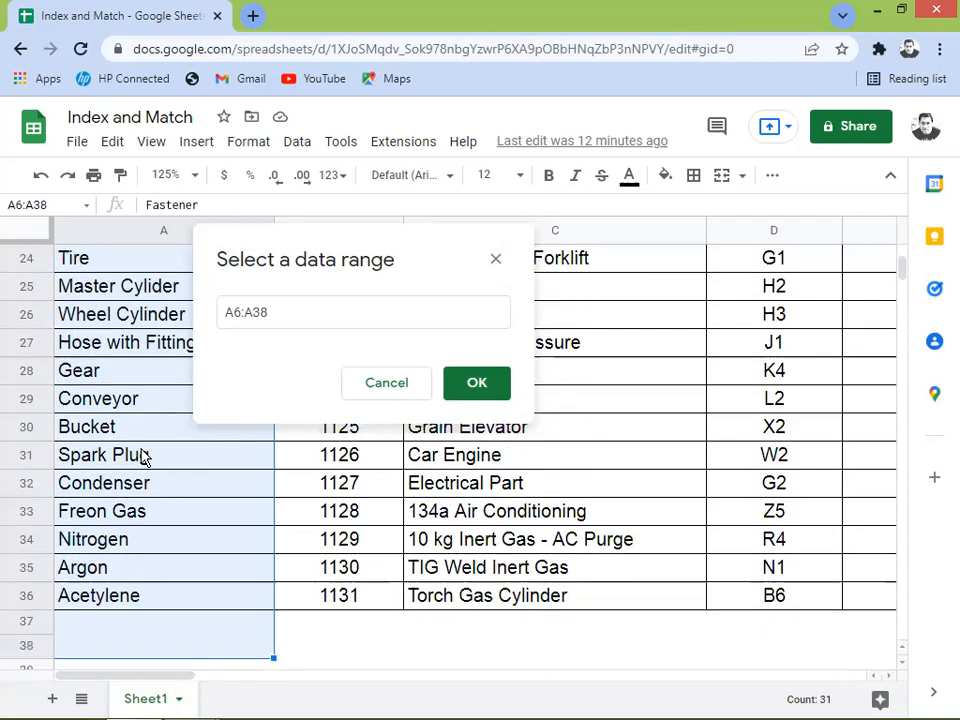
{"action": "key", "text": "shift+Up"}
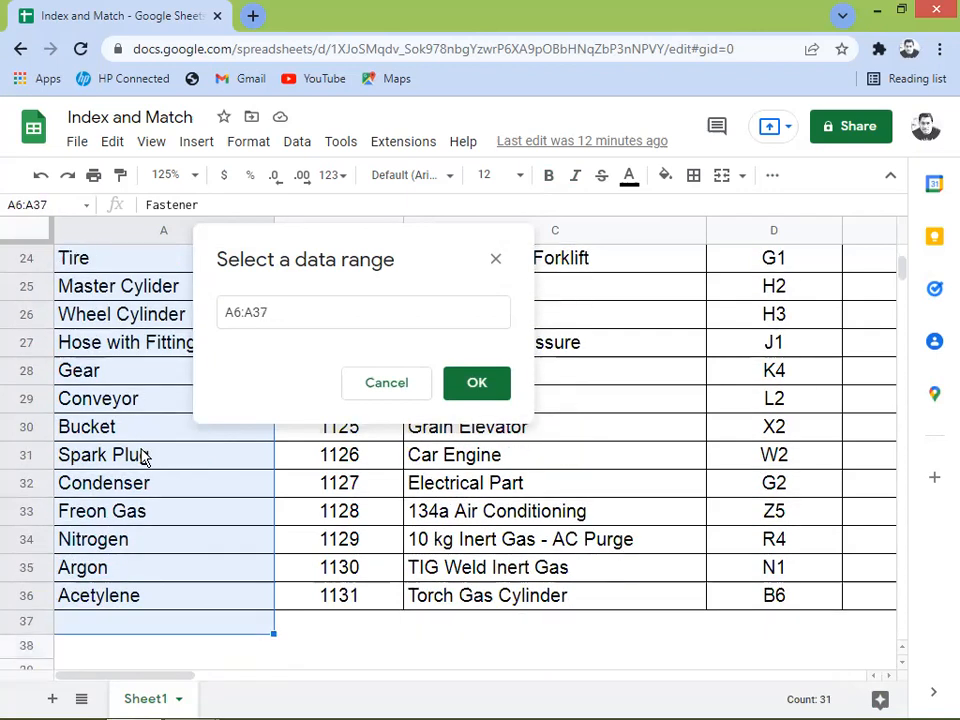
{"action": "key", "text": "shift+Up"}
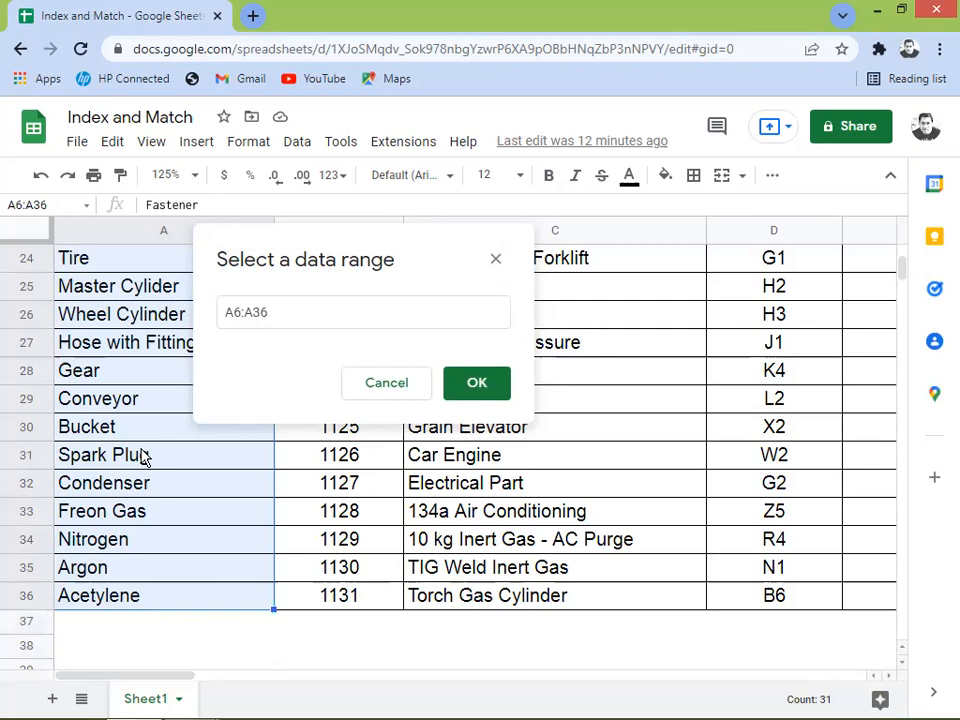
{"action": "left_click", "coordinate": [476, 385]}
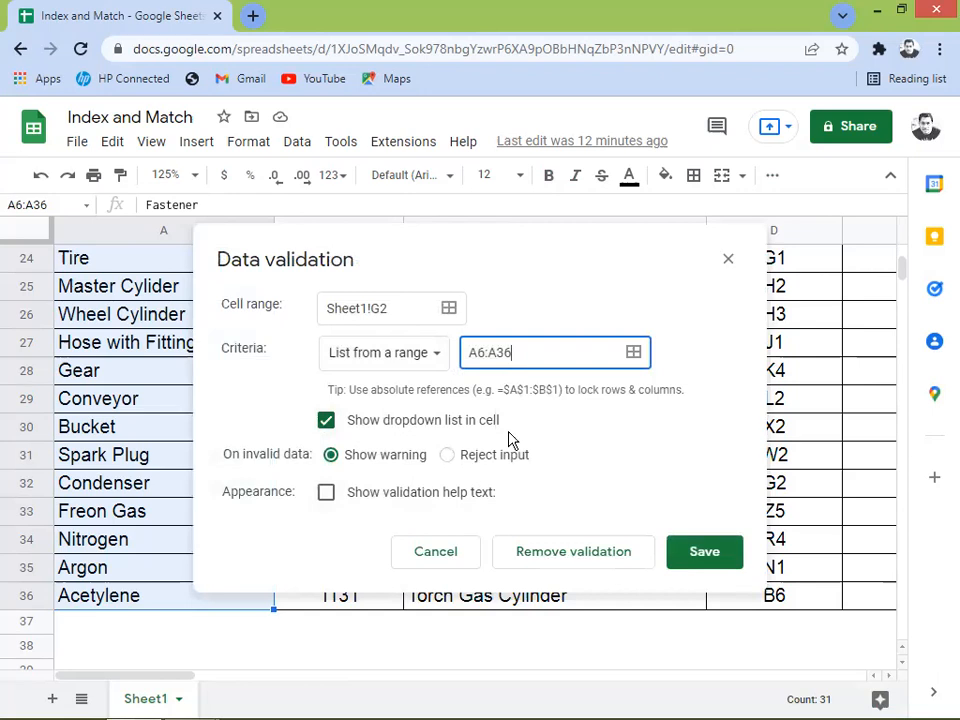
{"action": "left_click", "coordinate": [703, 558]}
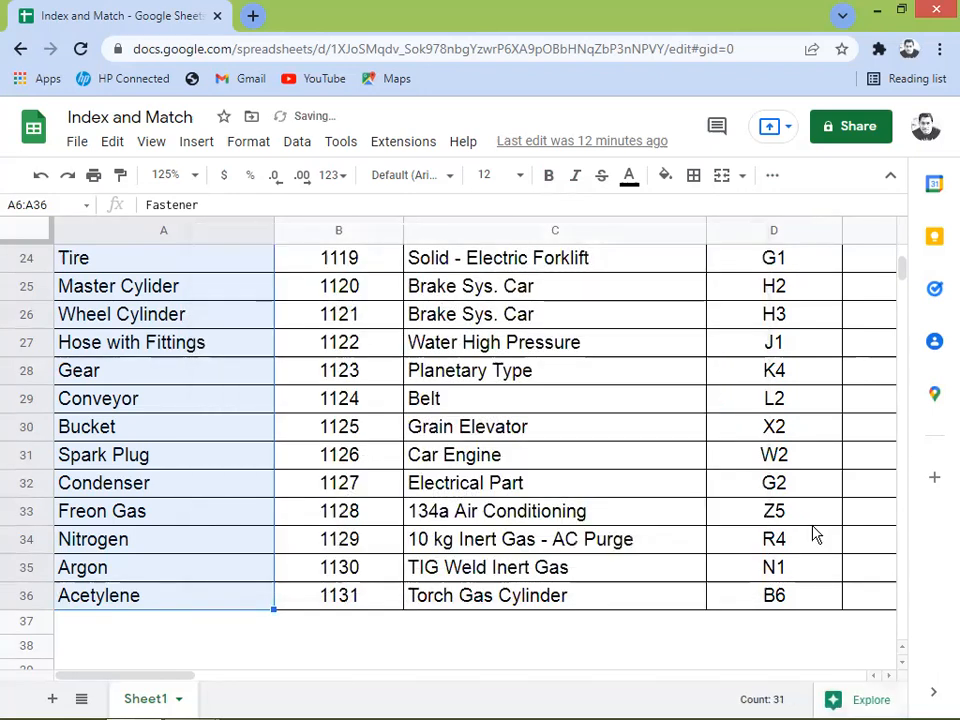
Return to the lookup block above the table and choose Fastener from the Item dropdown in G2
{"action": "left_click", "coordinate": [627, 464]}
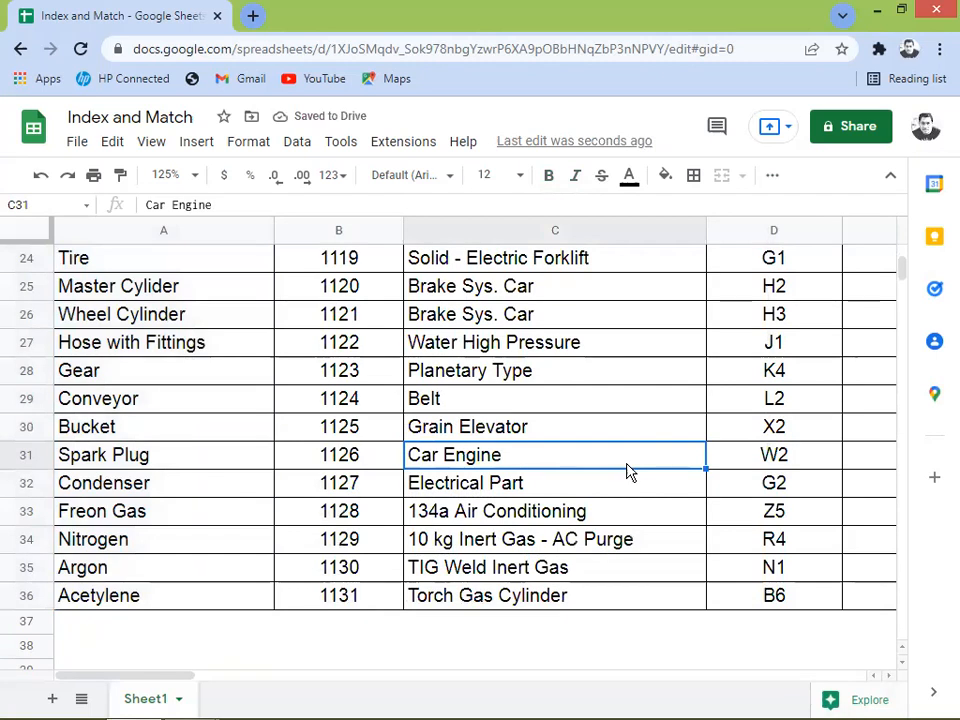
{"action": "key", "text": "Up"}
{"action": "key", "text": "Up"}
{"action": "key", "text": "Up"}
{"action": "key", "text": "Up"}
{"action": "key", "text": "Up"}
{"action": "key", "text": "Up"}
{"action": "key", "text": "Up"}
{"action": "key", "text": "Up"}
{"action": "key", "text": "Up"}
{"action": "key", "text": "Up"}
{"action": "key", "text": "Up"}
{"action": "key", "text": "Up"}
{"action": "key", "text": "Up"}
{"action": "key", "text": "Up"}
{"action": "key", "text": "Up"}
{"action": "key", "text": "Up"}
{"action": "key", "text": "Up"}
{"action": "key", "text": "Up"}
{"action": "key", "text": "Up"}
{"action": "key", "text": "Up"}
{"action": "key", "text": "Up"}
{"action": "key", "text": "Up"}
{"action": "key", "text": "Up"}
{"action": "key", "text": "Up"}
{"action": "key", "text": "Up"}
{"action": "key", "text": "Up"}
{"action": "key", "text": "Up"}
{"action": "key", "text": "Up"}
{"action": "key", "text": "Up"}
{"action": "key", "text": "Up"}
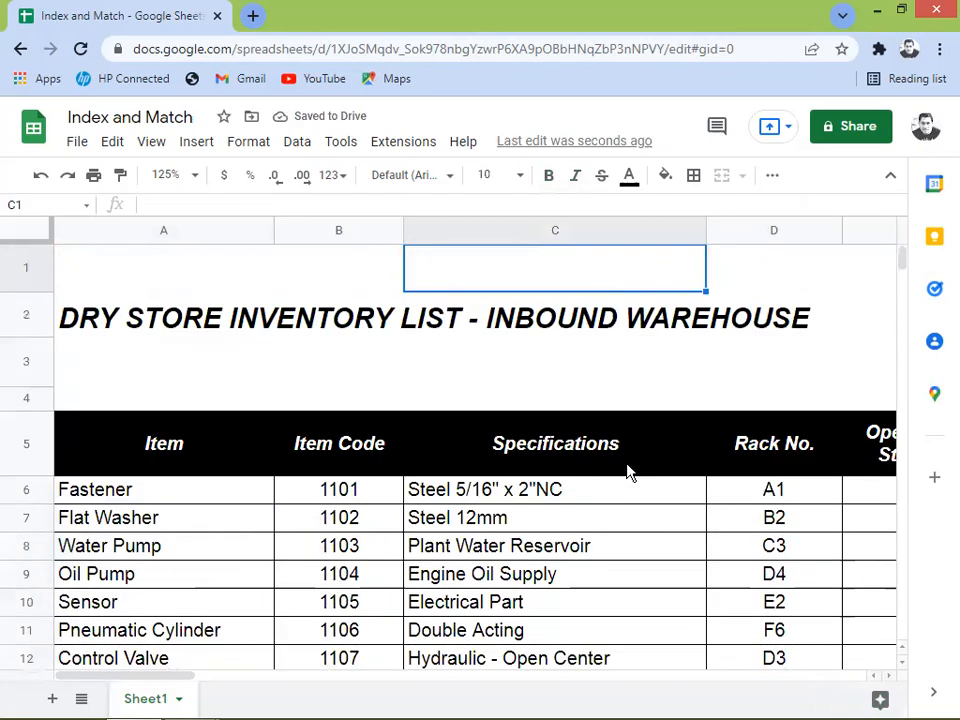
{"action": "key", "text": "Right"}
{"action": "key", "text": "Right"}
{"action": "key", "text": "Right"}
{"action": "key", "text": "Right"}
{"action": "key", "text": "Right"}
{"action": "key", "text": "Right"}
{"action": "key", "text": "Left"}
{"action": "key", "text": "Left"}
{"action": "key", "text": "Left"}
{"action": "key", "text": "Left"}
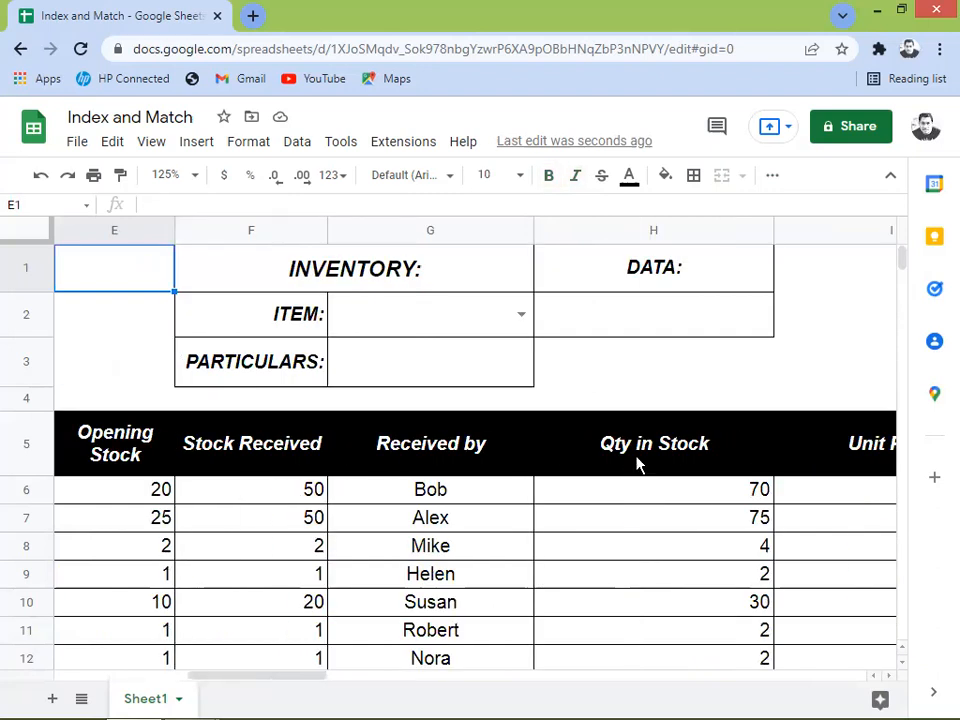
{"action": "left_click", "coordinate": [521, 316]}
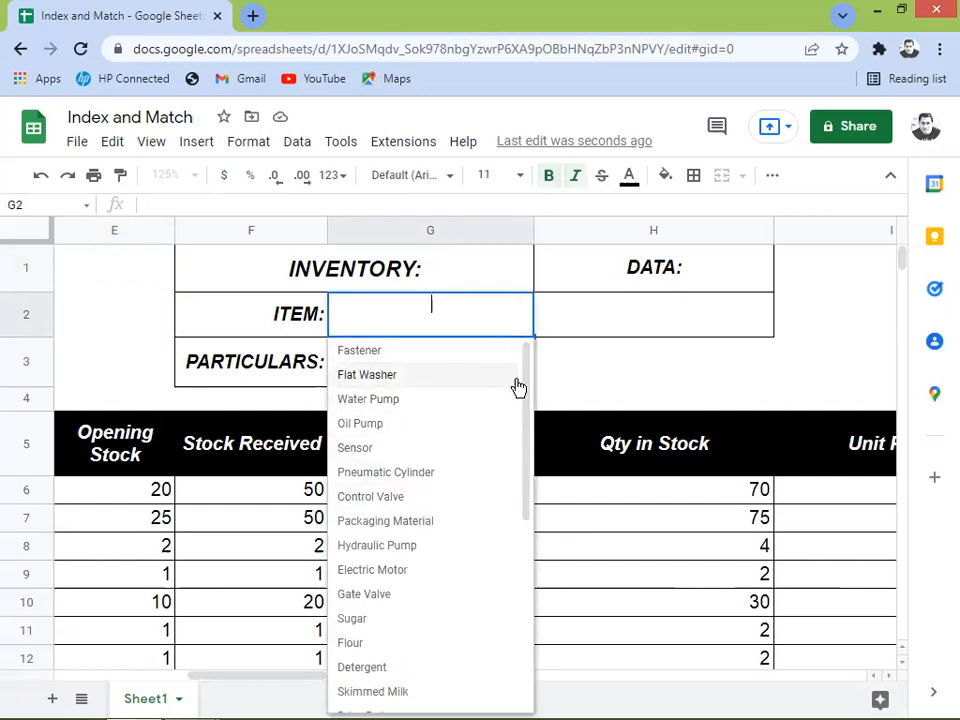
{"action": "scroll", "coordinate": [525, 388], "scroll_direction": "down", "scroll_amount": 1}
{"action": "scroll", "coordinate": [518, 356], "scroll_direction": "up", "scroll_amount": 1}
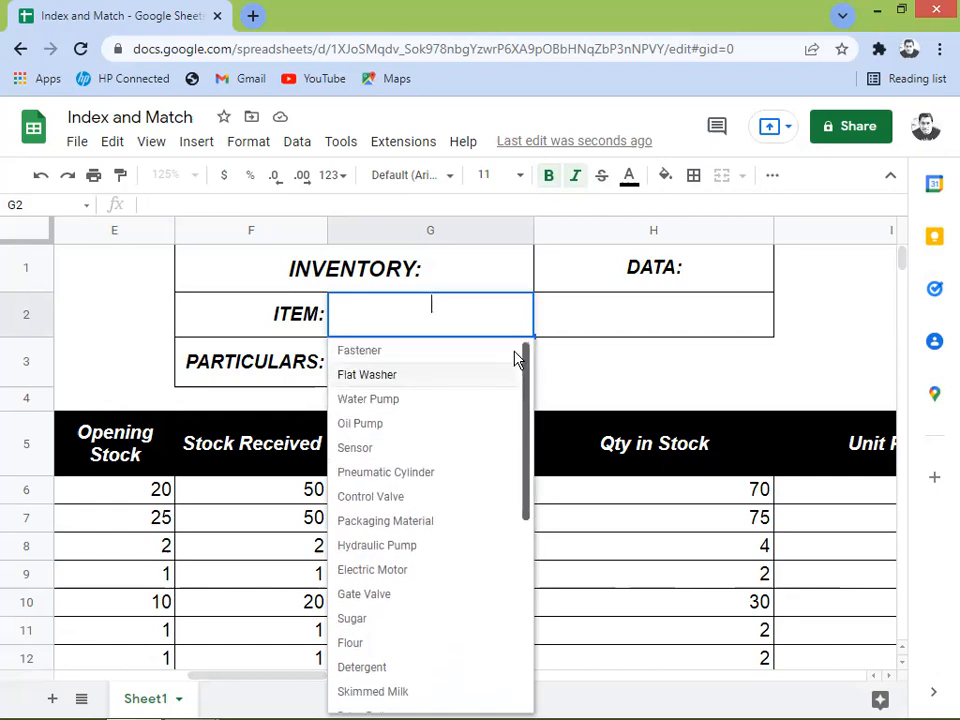
{"action": "mouse_move", "coordinate": [522, 385]}
{"action": "left_mouse_down"}
{"action": "mouse_move", "coordinate": [529, 429]}
{"action": "mouse_move", "coordinate": [520, 383]}
{"action": "left_mouse_up"}
{"action": "left_click", "coordinate": [381, 356]}
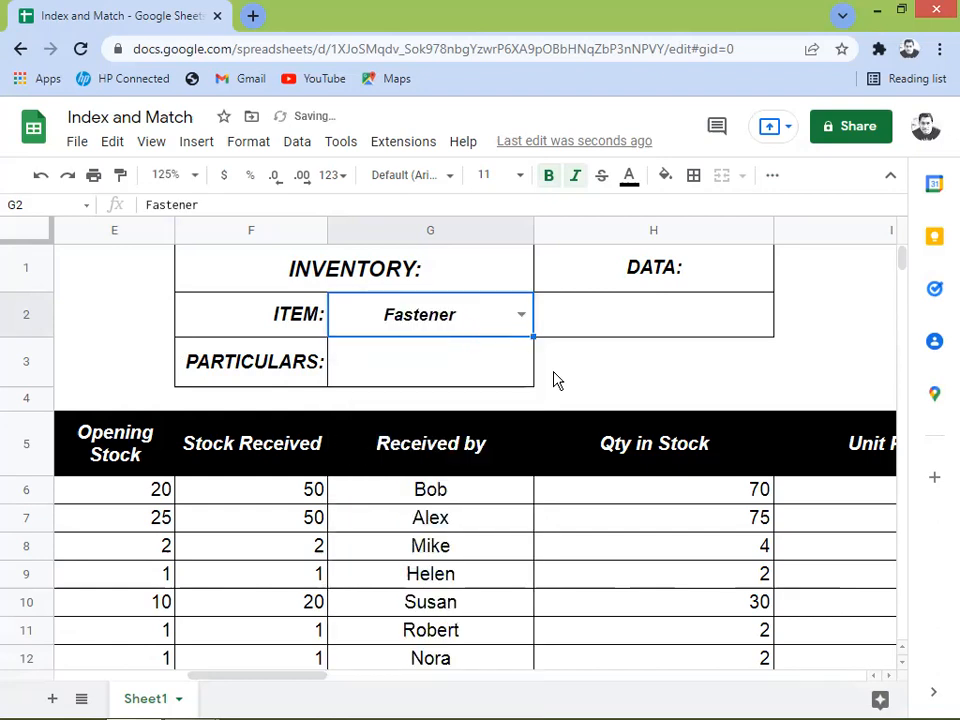
Start a data validation rule for the Particulars lookup cell G3
{"action": "left_click", "coordinate": [448, 379]}
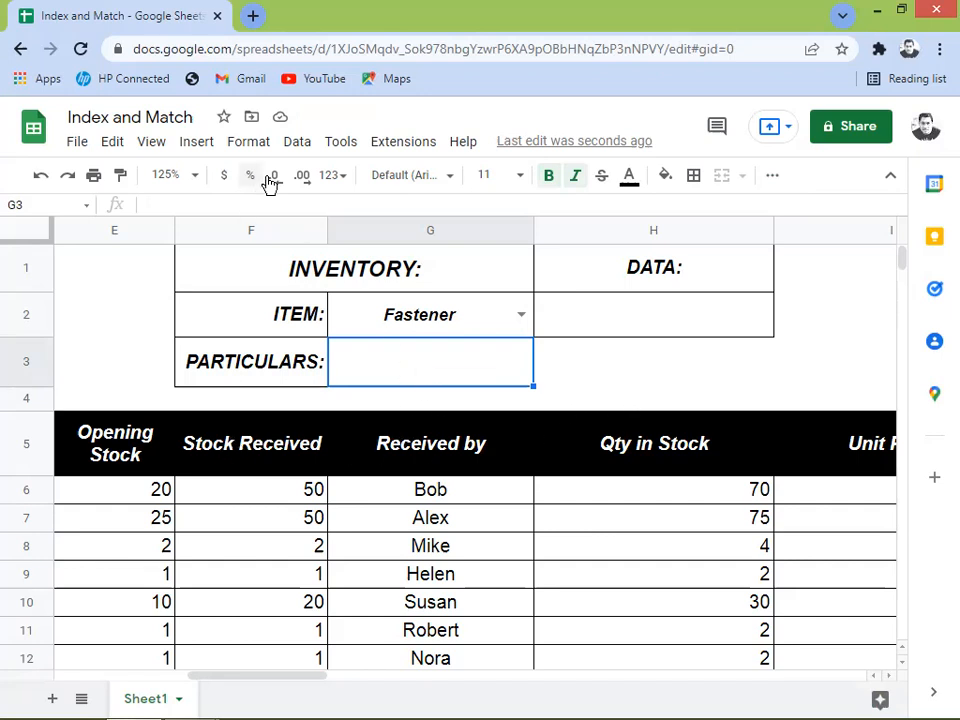
{"action": "left_click", "coordinate": [296, 143]}
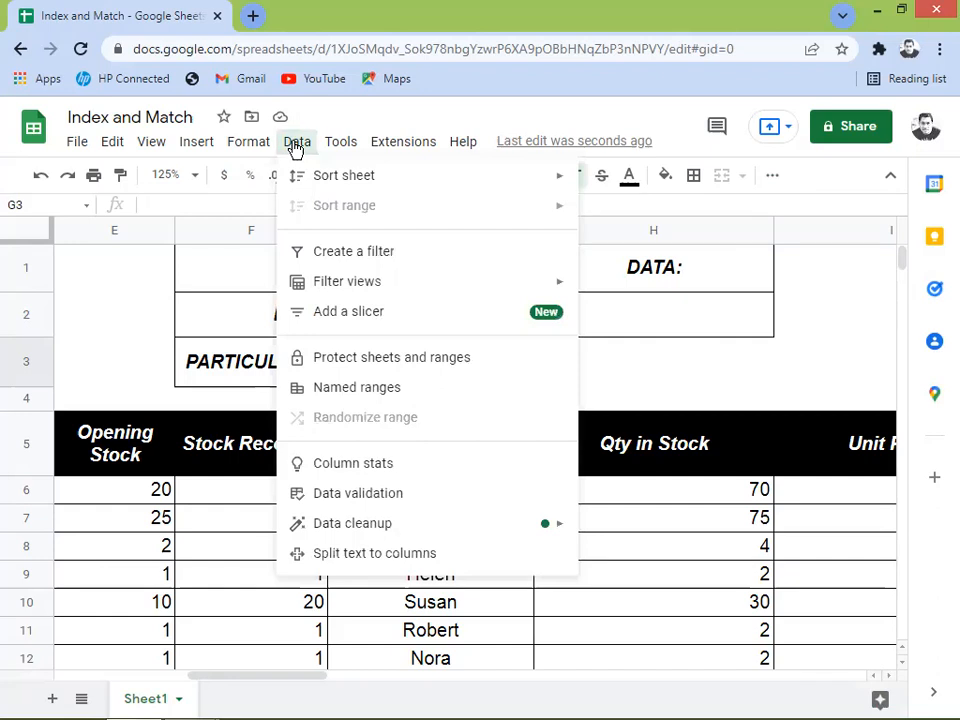
{"action": "left_click", "coordinate": [374, 496]}
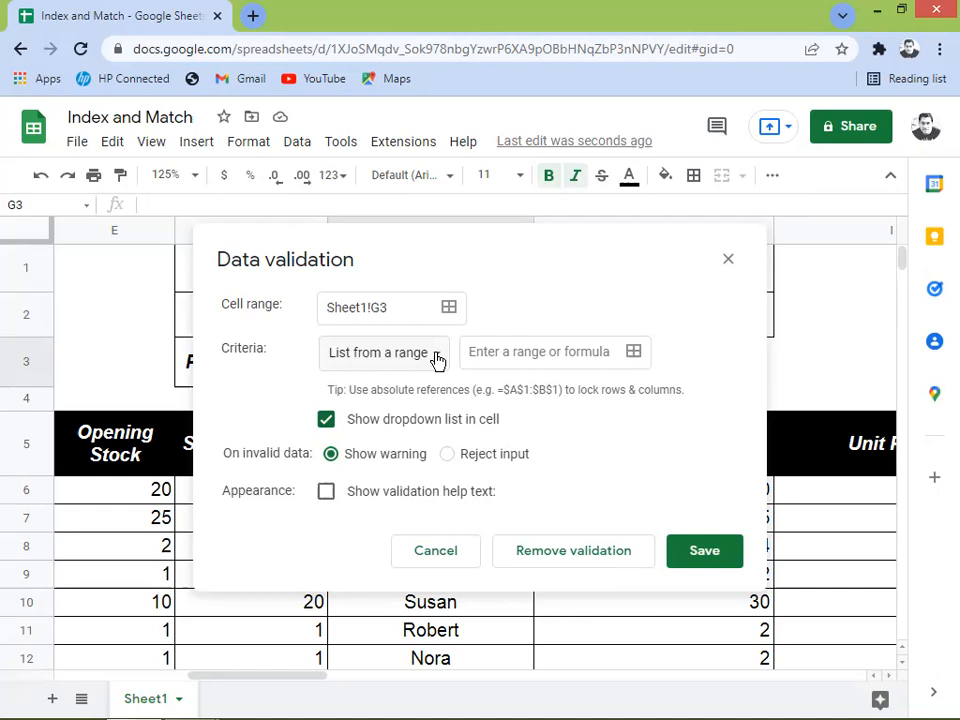
Use the column headers from Item Code to Location, B5:N5, as the Particulars dropdown's list range and save the rule
{"action": "left_click", "coordinate": [633, 354]}
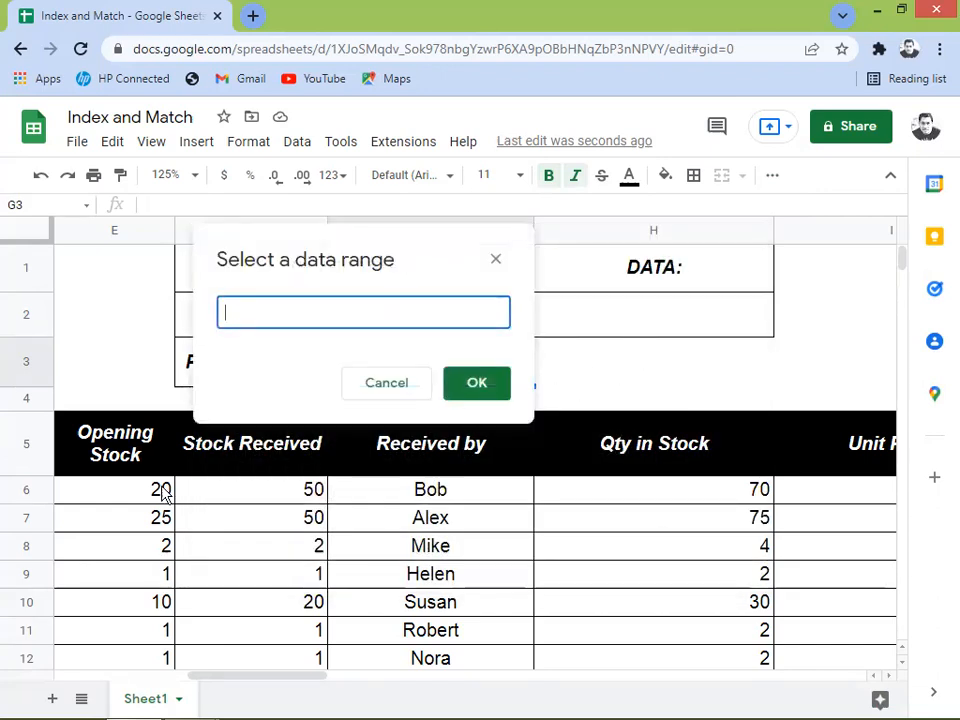
{"action": "left_click", "coordinate": [107, 458]}
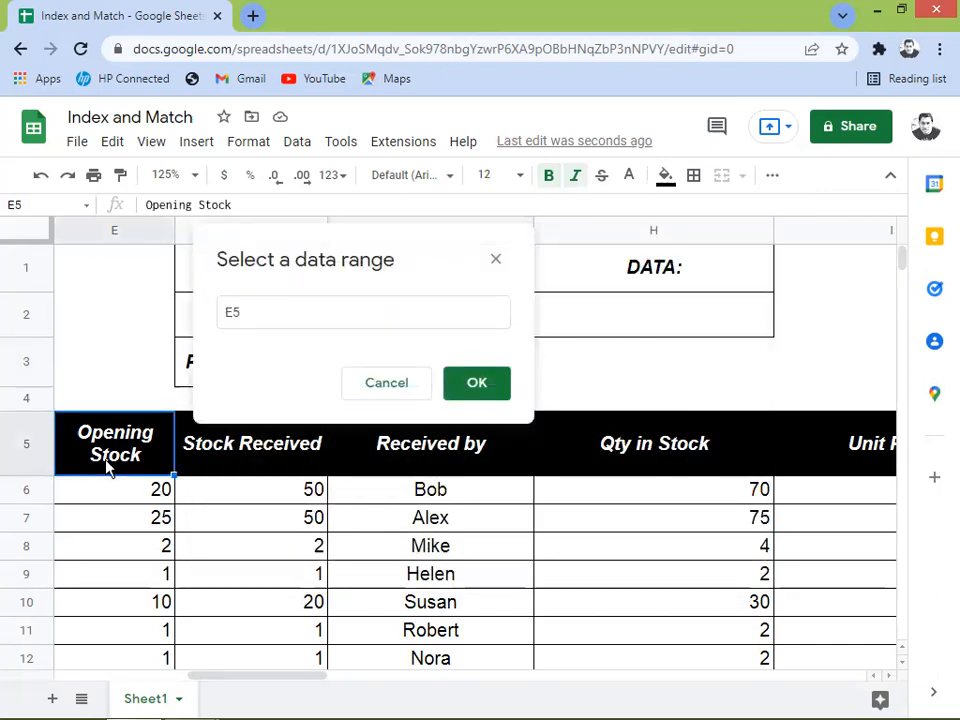
{"action": "key", "text": "Left"}
{"action": "key", "text": "Left"}
{"action": "key", "text": "Left"}
{"action": "key", "text": "Left"}
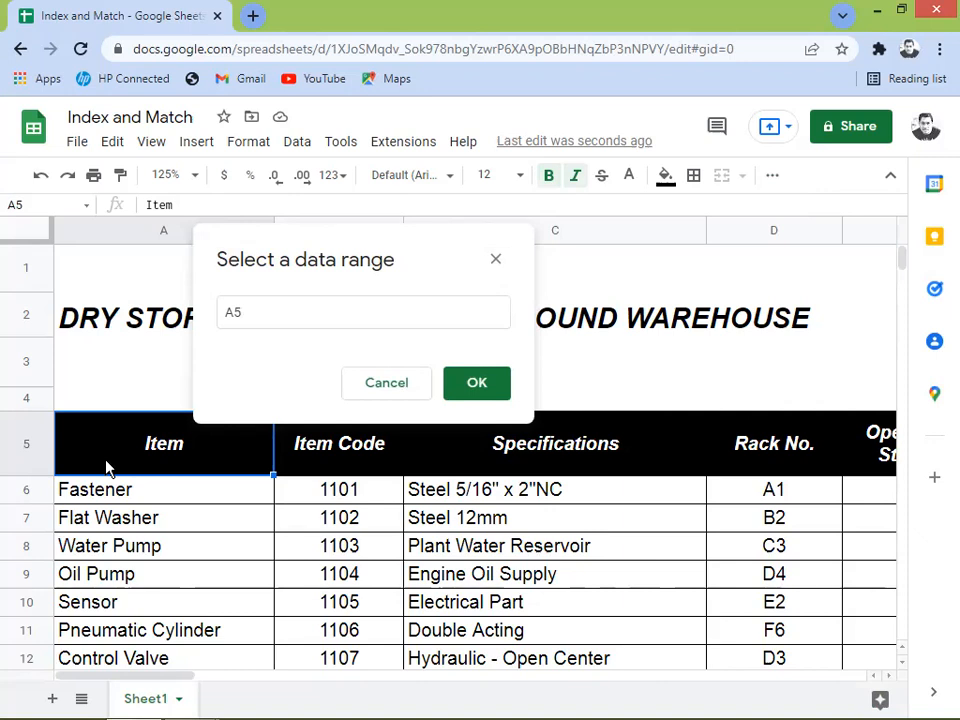
{"action": "key", "text": "Right"}
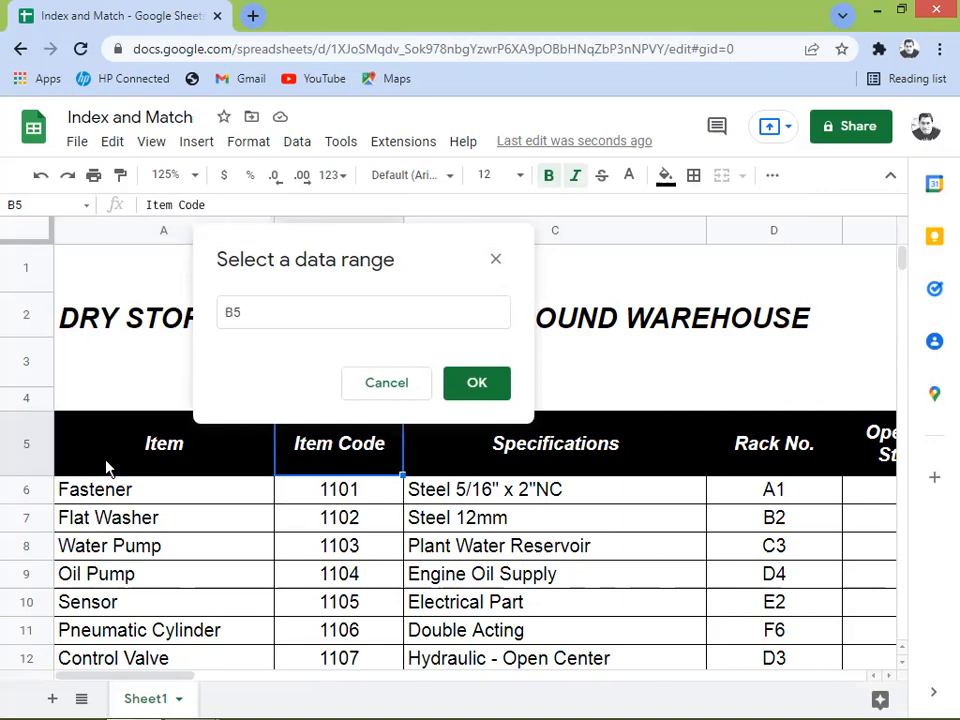
{"action": "left_click_drag", "start_coordinate": [405, 270], "coordinate": [582, 574]}
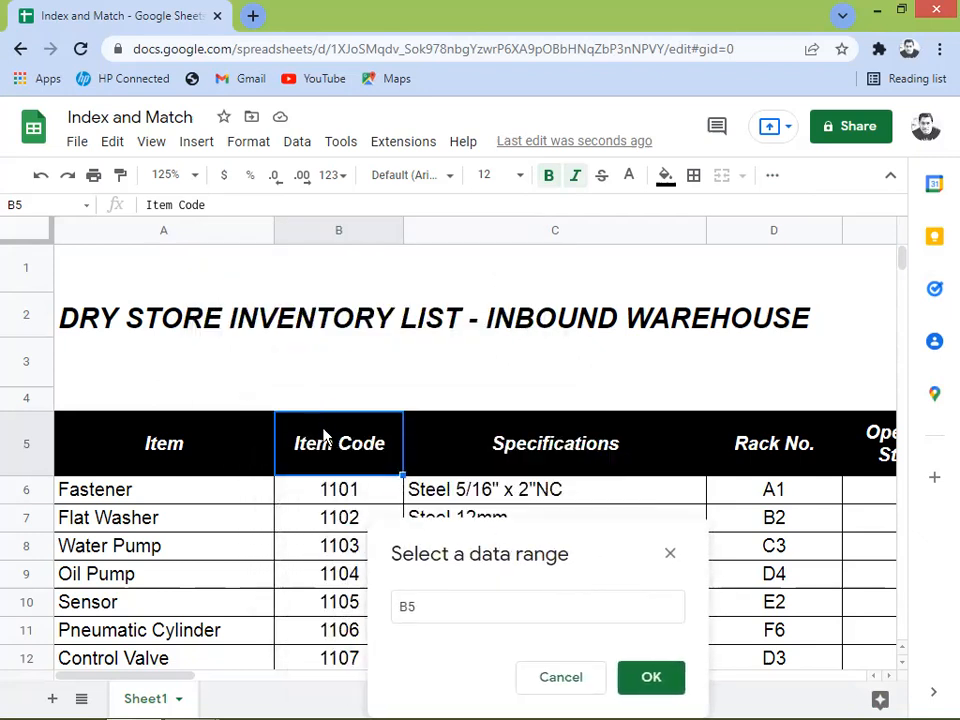
{"action": "key", "text": "shift+Right"}
{"action": "key", "text": "shift+Right"}
{"action": "key", "text": "shift+Right"}
{"action": "key", "text": "shift+Right"}
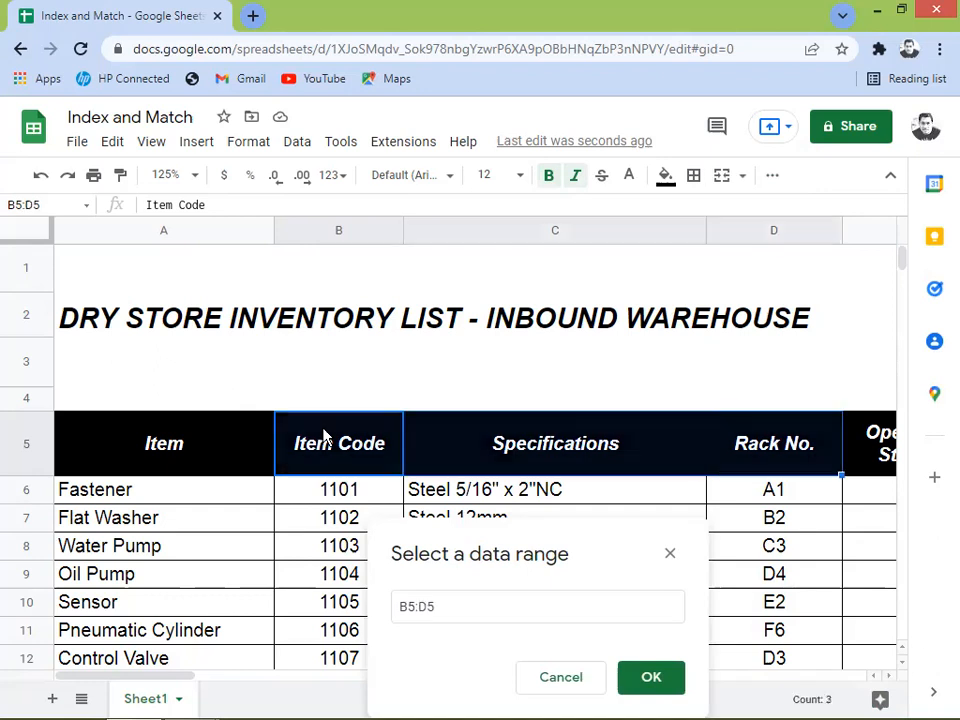
{"action": "key", "text": "shift+Right"}
{"action": "key", "text": "shift+Right"}
{"action": "key", "text": "shift+Right"}
{"action": "key", "text": "shift+Right"}
{"action": "key", "text": "shift+Right"}
{"action": "key", "text": "shift+Right"}
{"action": "key", "text": "shift+Right"}
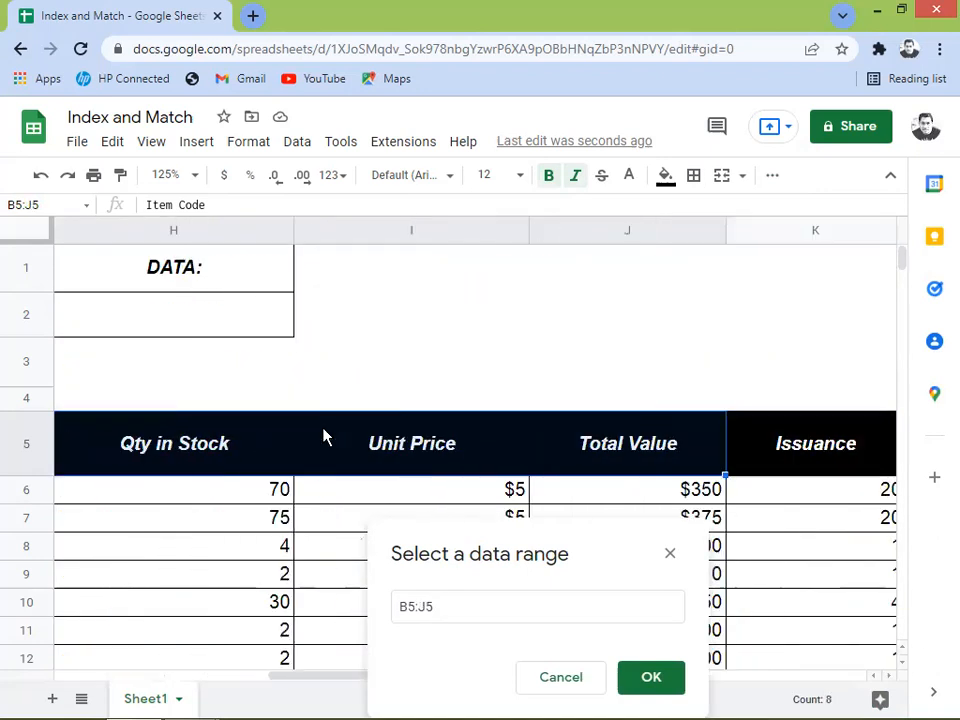
{"action": "key", "text": "shift+Right"}
{"action": "key", "text": "shift+Right"}
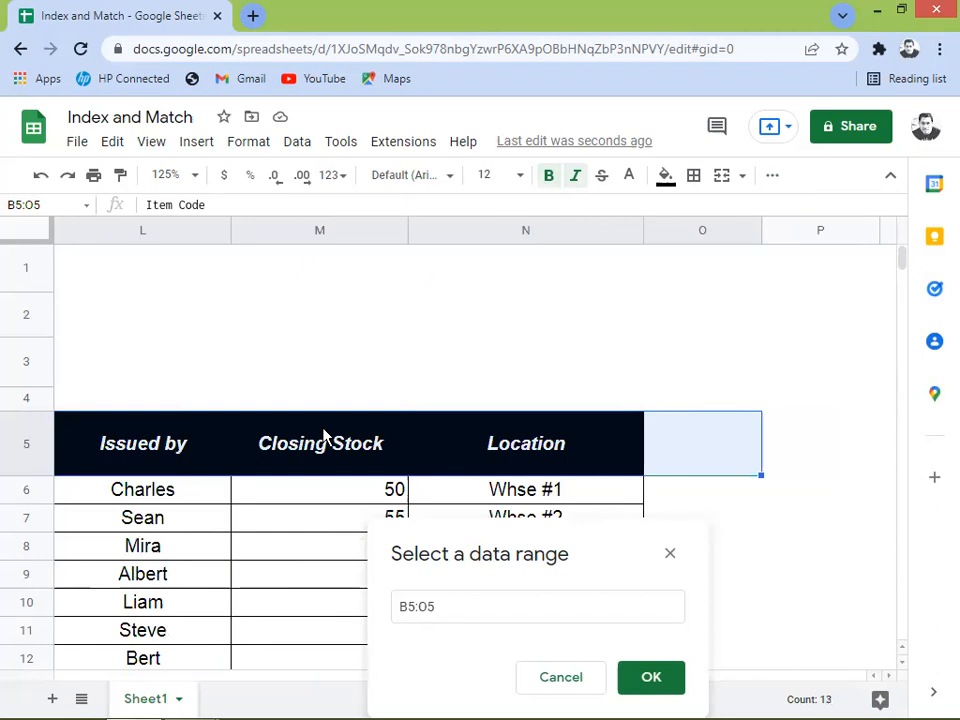
{"action": "key", "text": "shift+Left"}
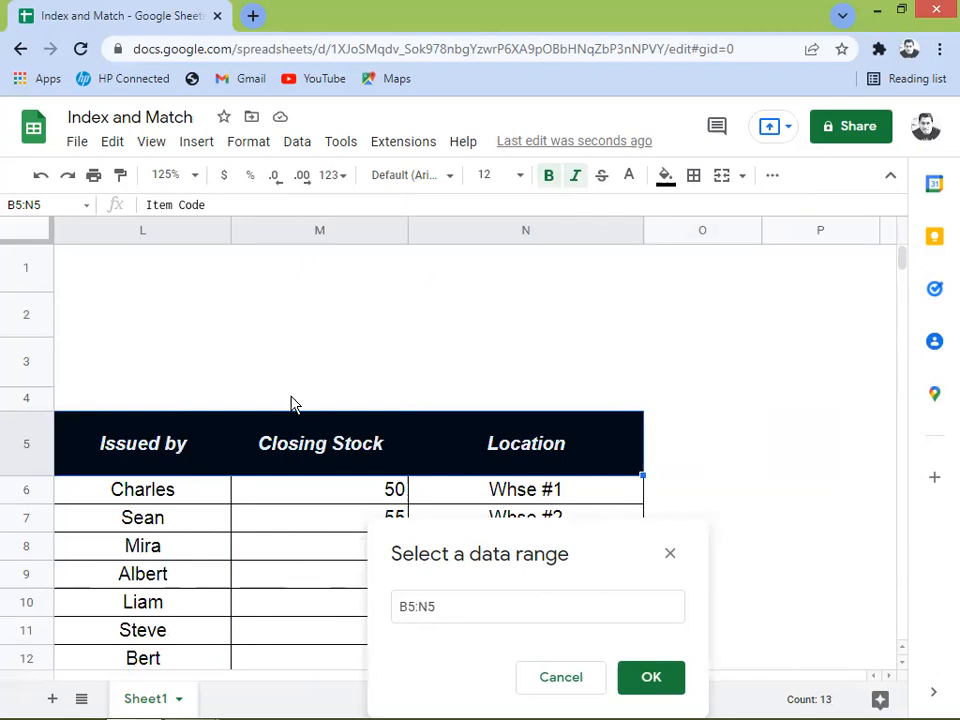
{"action": "left_click", "coordinate": [640, 686]}
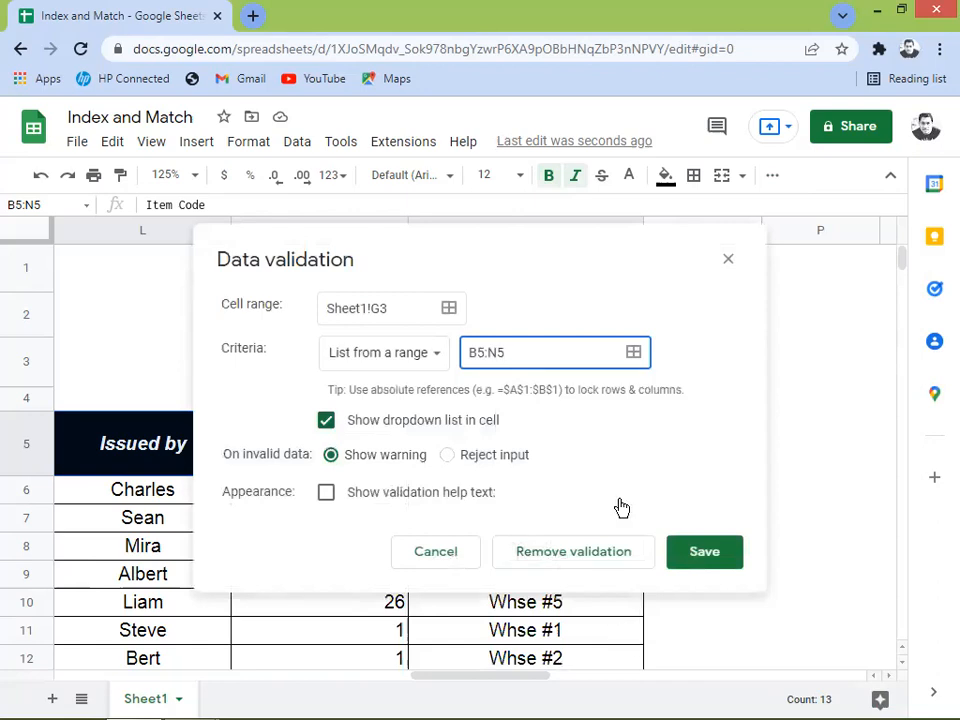
{"action": "left_click", "coordinate": [695, 554]}
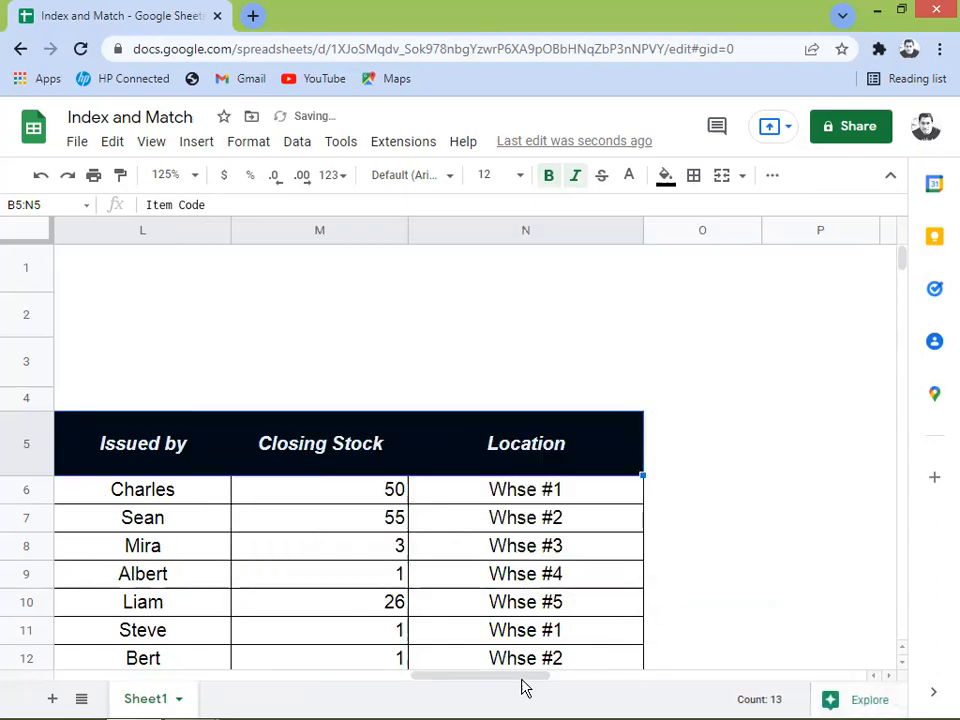
Try Item Code and Stock Received in the Particulars dropdown in G3, and finish with Specifications selected
{"action": "scroll", "coordinate": [525, 686], "scroll_direction": "left", "scroll_amount": 5}
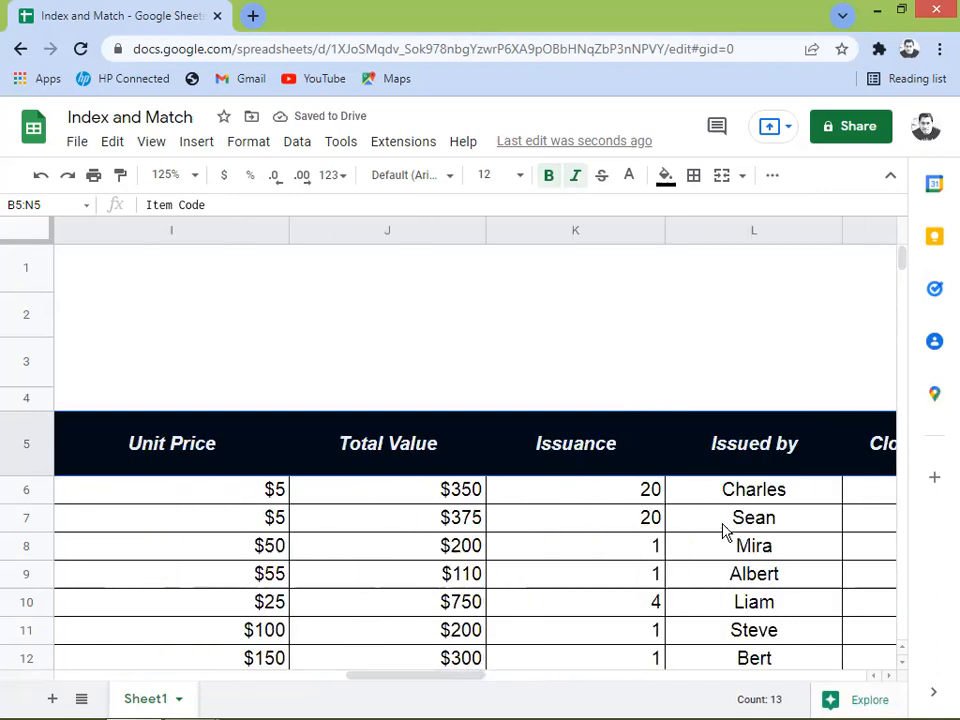
{"action": "left_click_drag", "start_coordinate": [387, 686], "coordinate": [253, 677]}
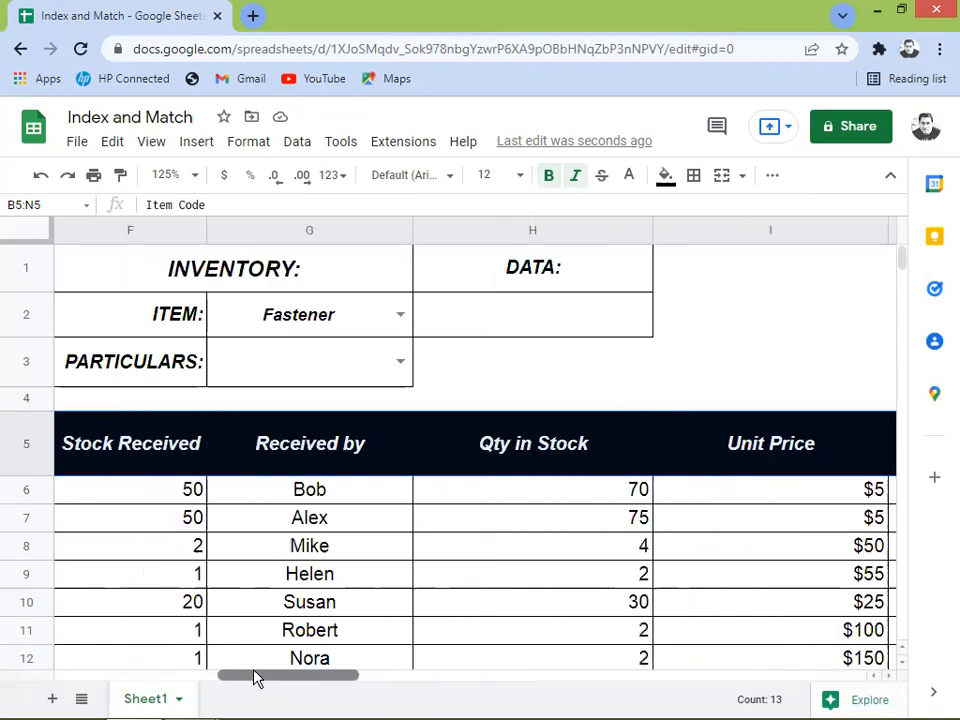
{"action": "left_click", "coordinate": [402, 364]}
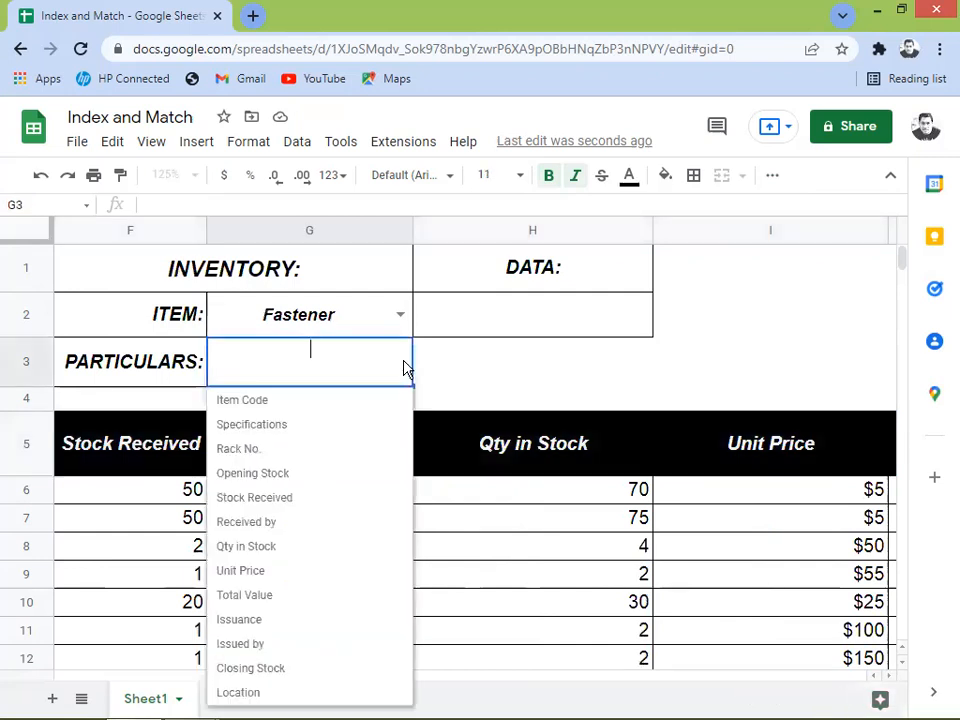
{"action": "left_click", "coordinate": [265, 409]}
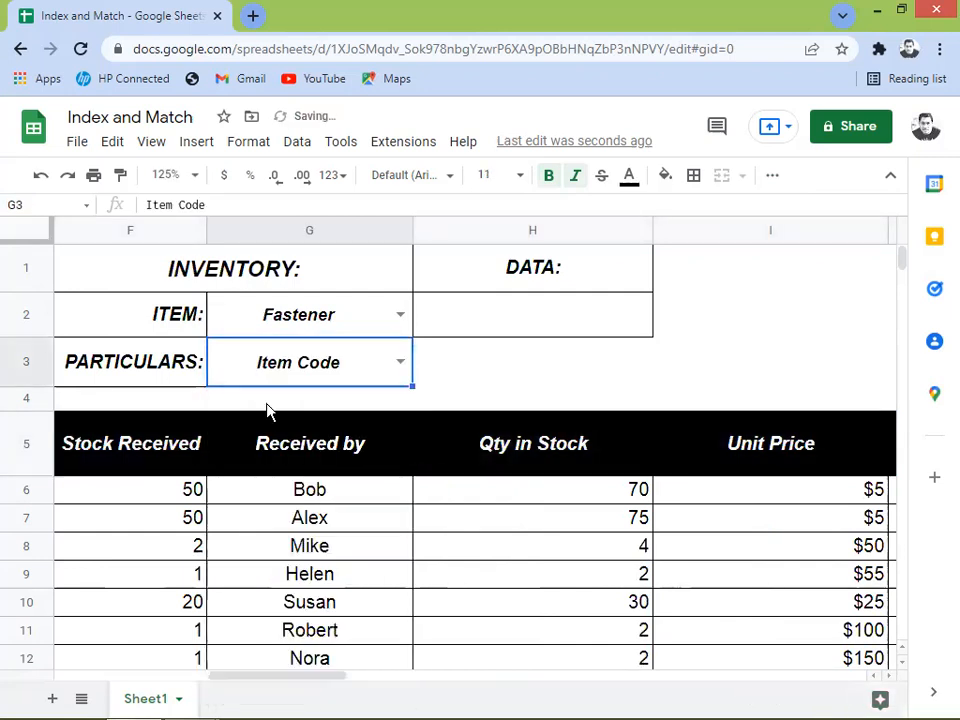
{"action": "left_click", "coordinate": [397, 362]}
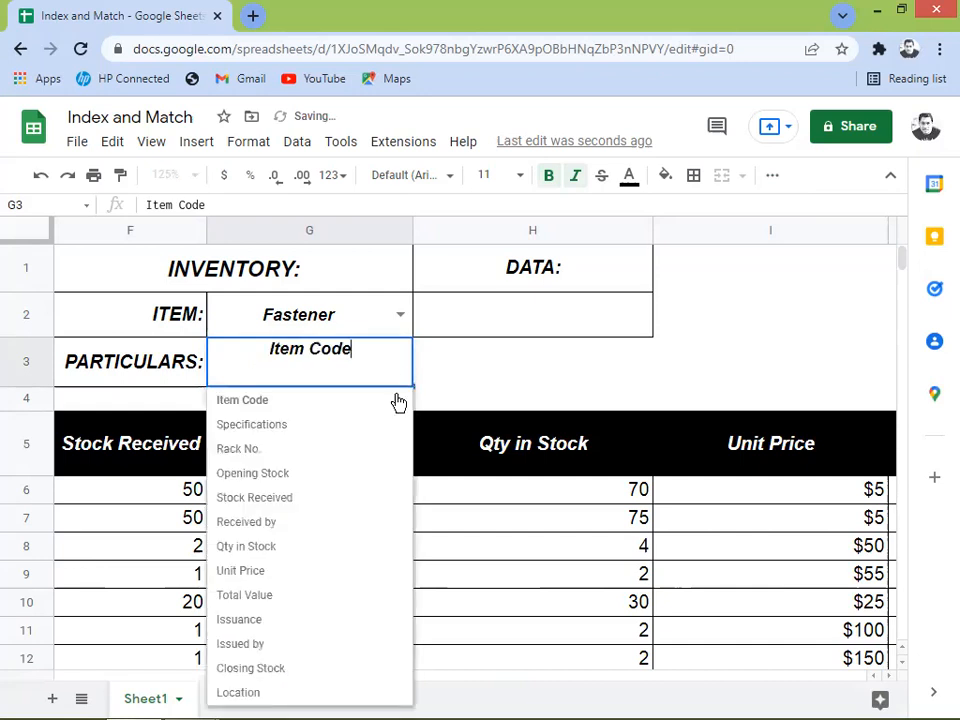
{"action": "left_click", "coordinate": [281, 499]}
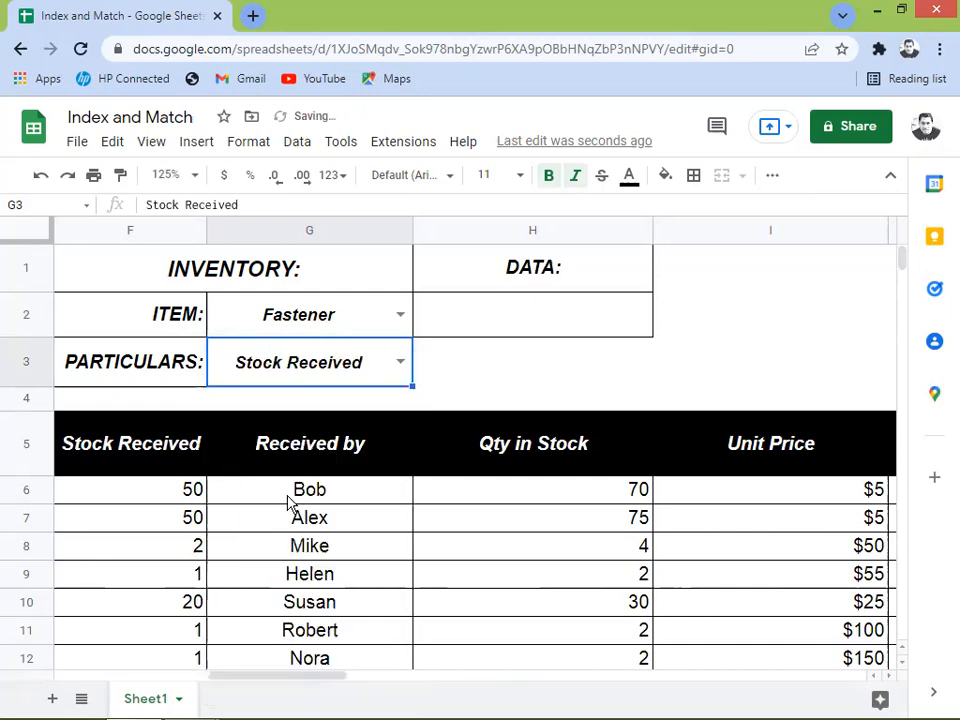
{"action": "left_click", "coordinate": [396, 362]}
{"action": "left_click", "coordinate": [281, 427]}
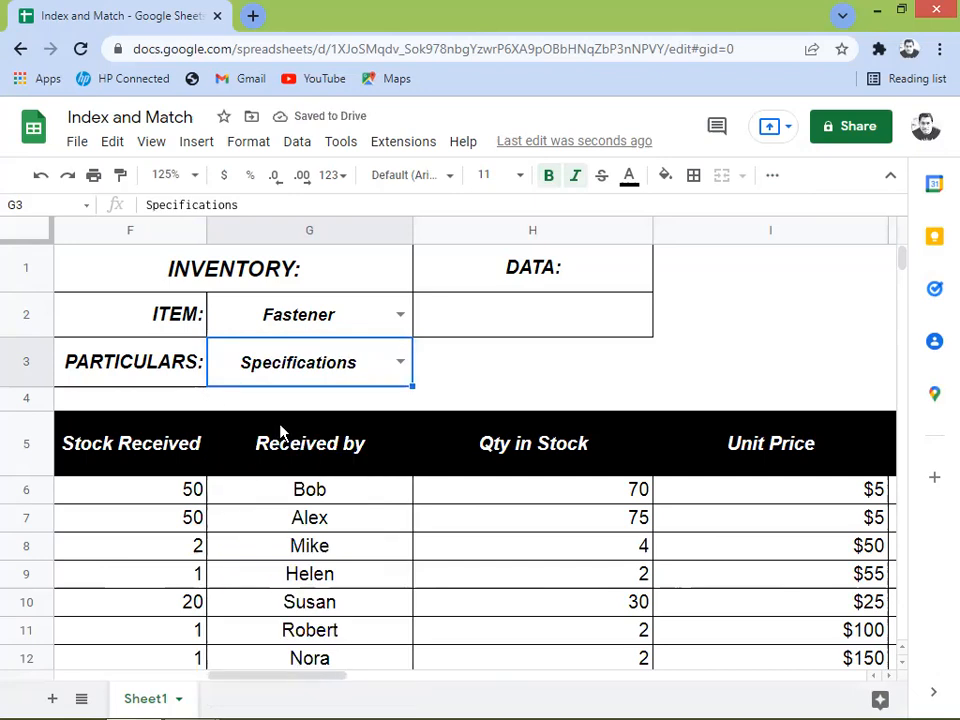
Start an INDEX formula in the empty Data cell H2 of the lookup block
{"action": "left_click", "coordinate": [491, 322]}
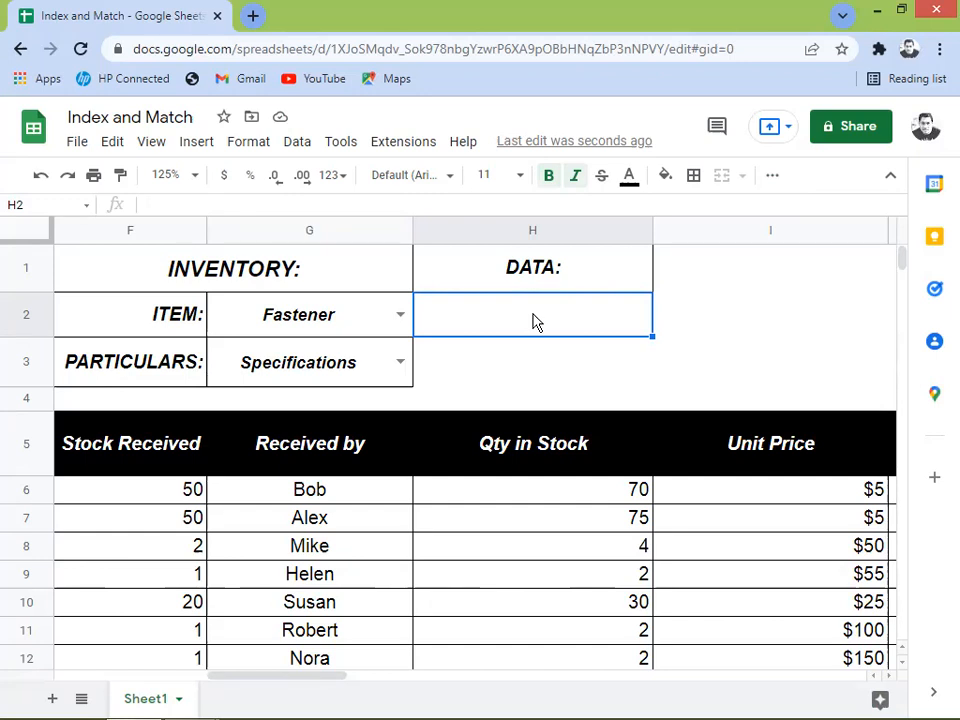
{"action": "type", "text": "="}
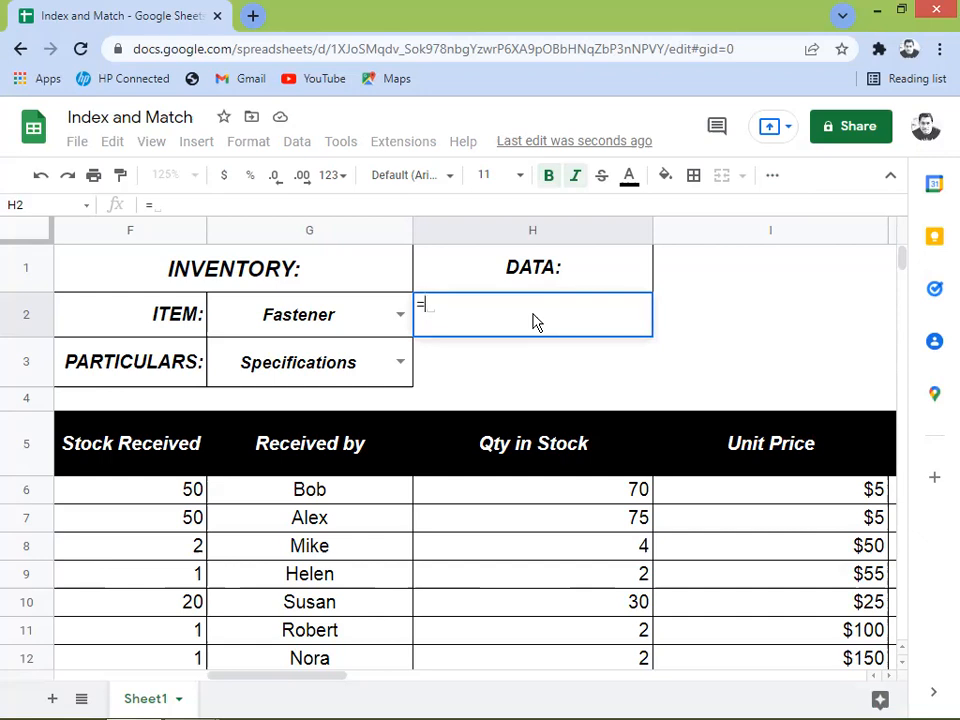
{"action": "type", "text": "I"}
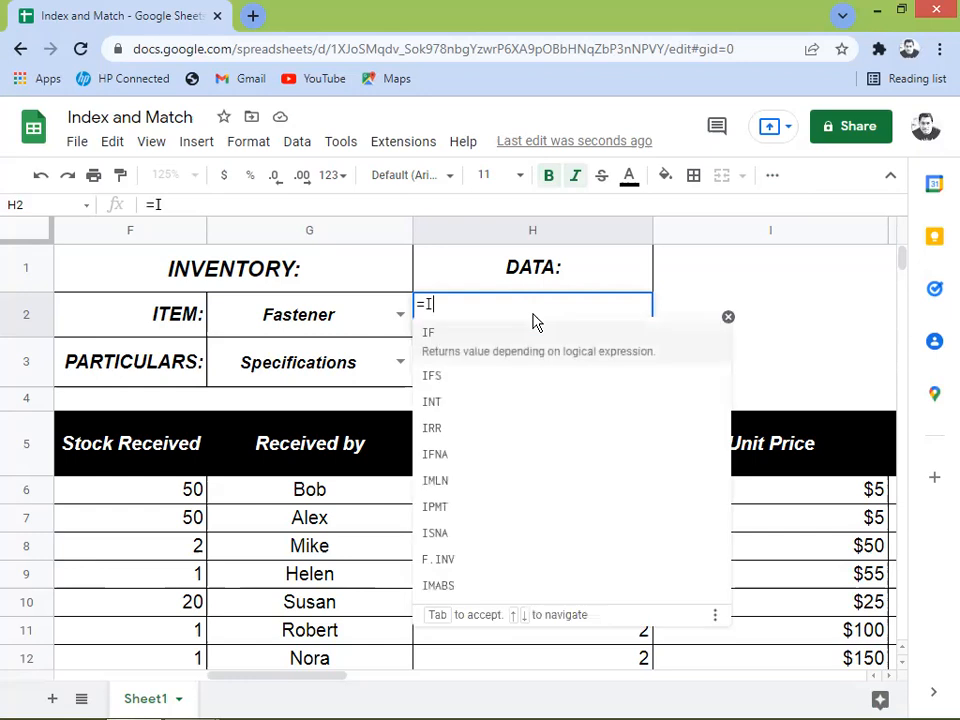
{"action": "type", "text": "NDEX"}
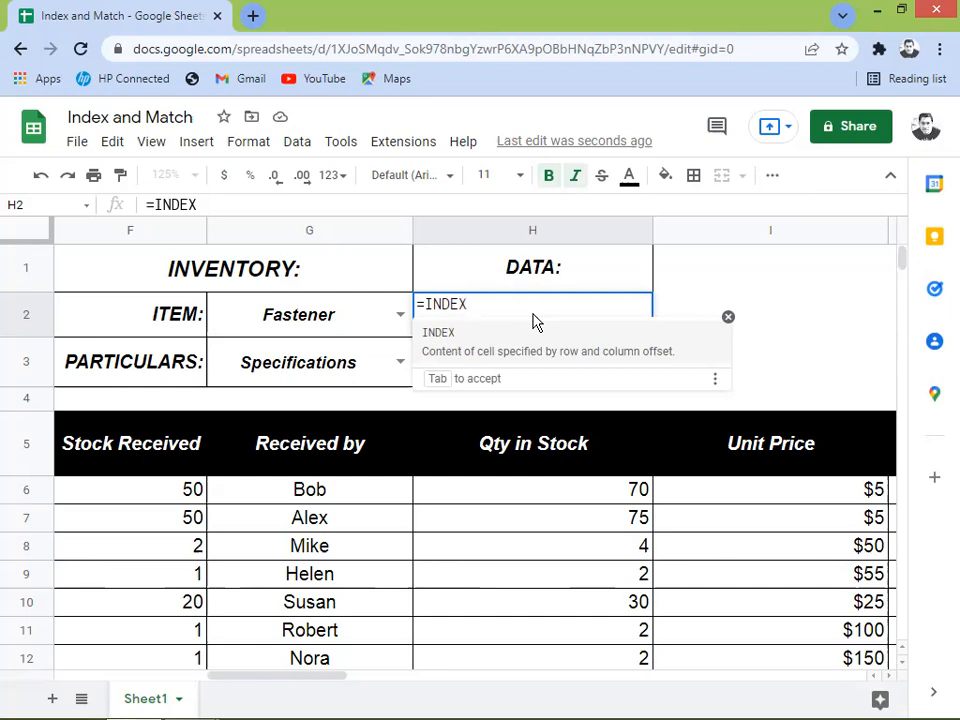
{"action": "type", "text": "("}
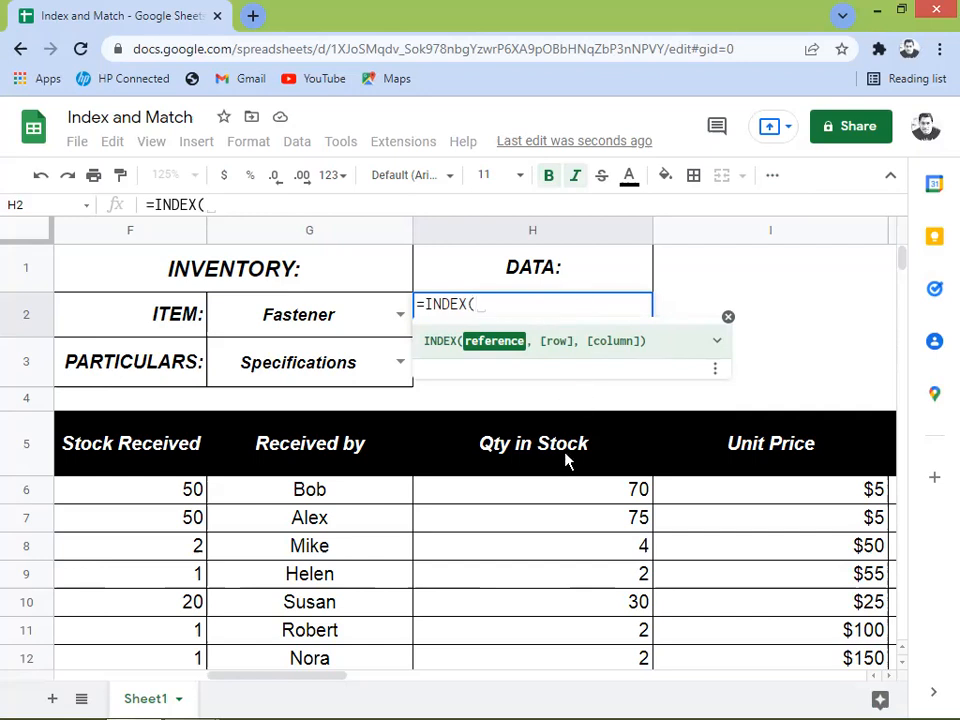
Use the table body from Item Code to Location, B6:N36, as the INDEX reference and make it absolute as $B$6:$N$36
{"action": "left_click", "coordinate": [340, 500]}
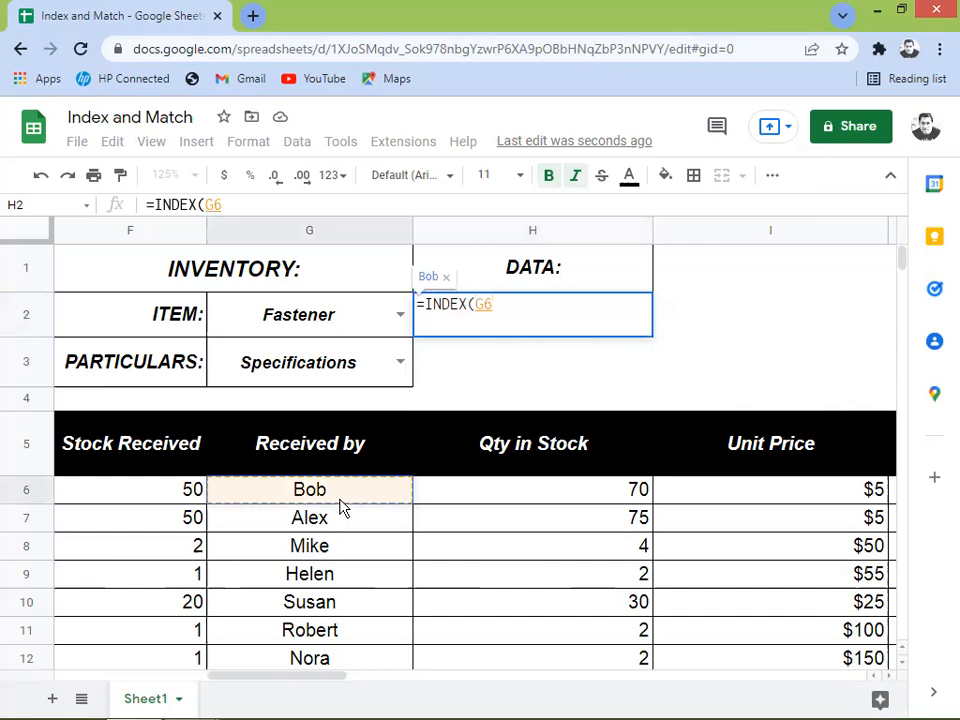
{"action": "key", "text": "Left"}
{"action": "key", "text": "Left"}
{"action": "key", "text": "Left"}
{"action": "key", "text": "Left"}
{"action": "key", "text": "Left"}
{"action": "key", "text": "Left"}
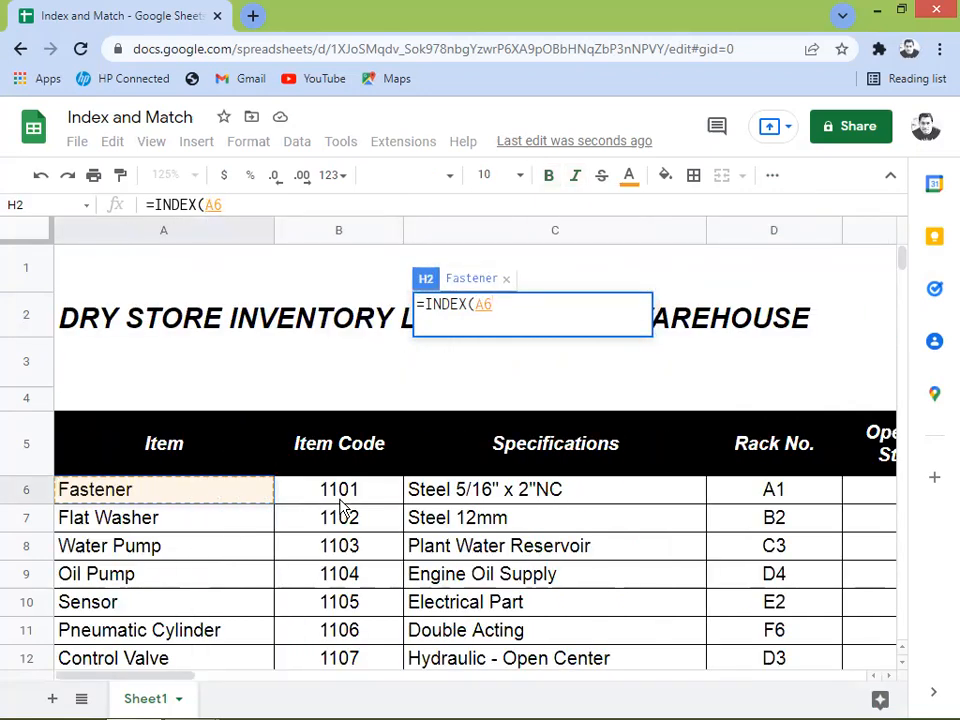
{"action": "key", "text": "Right"}
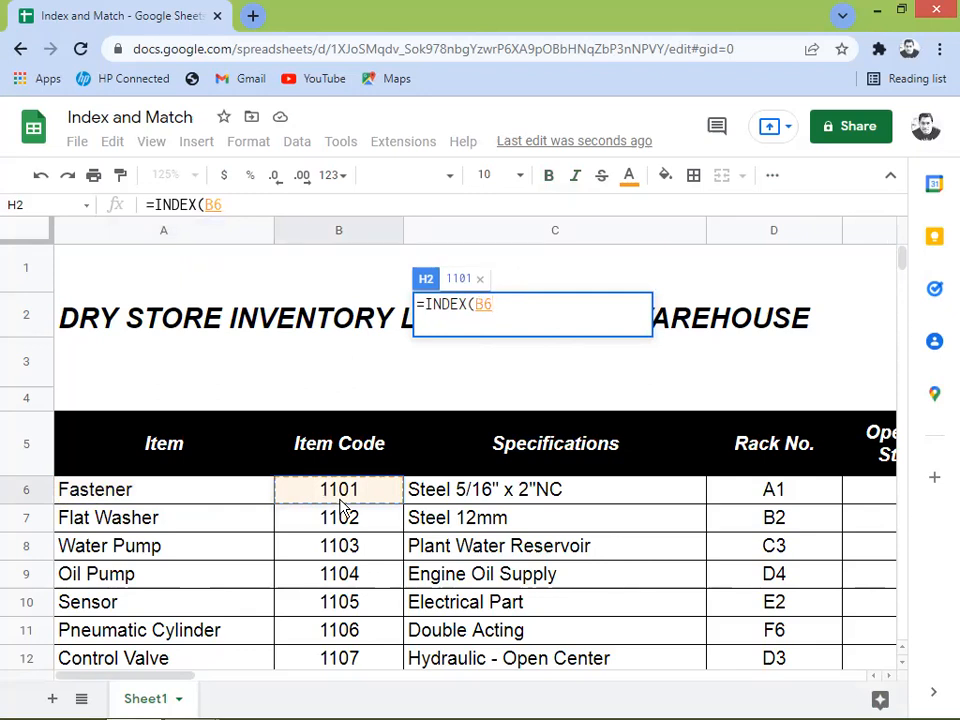
{"action": "key", "text": "Up"}
{"action": "key", "text": "Down"}
{"action": "key", "text": "shift+Down"}
{"action": "key", "text": "shift+Down"}
{"action": "key", "text": "shift+Down"}
{"action": "key", "text": "shift+Down"}
{"action": "key", "text": "shift+Down"}
{"action": "key", "text": "shift+Down"}
{"action": "key", "text": "shift+Down"}
{"action": "key", "text": "shift+Down"}
{"action": "key", "text": "shift+Down"}
{"action": "key", "text": "shift+Down"}
{"action": "key", "text": "shift+Down"}
{"action": "key", "text": "shift+Down"}
{"action": "key", "text": "shift+Down"}
{"action": "key", "text": "shift+Down"}
{"action": "key", "text": "shift+Down"}
{"action": "key", "text": "shift+Down"}
{"action": "key", "text": "shift+Down"}
{"action": "key", "text": "shift+Down"}
{"action": "key", "text": "shift+Down"}
{"action": "key", "text": "shift+Down"}
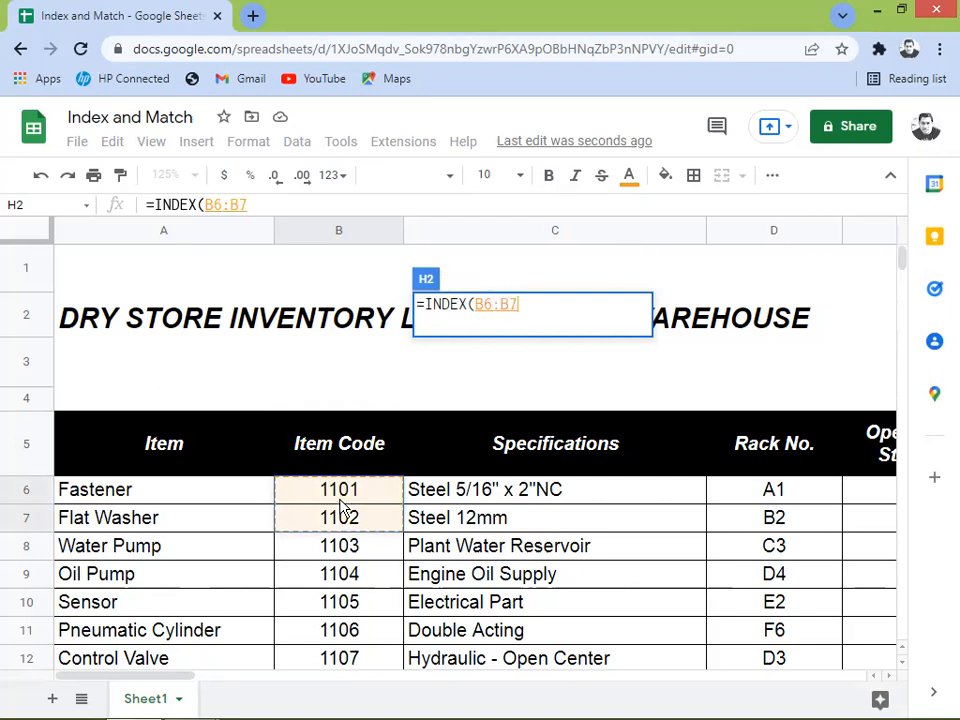
{"action": "key", "text": "shift+Down"}
{"action": "key", "text": "shift+Down"}
{"action": "key", "text": "shift+Down"}
{"action": "key", "text": "shift+Down"}
{"action": "key", "text": "shift+Down"}
{"action": "key", "text": "shift+Down"}
{"action": "key", "text": "shift+Down"}
{"action": "key", "text": "shift+Down"}
{"action": "key", "text": "shift+Down"}
{"action": "key", "text": "shift+Down"}
{"action": "key", "text": "shift+Down"}
{"action": "key", "text": "shift+Down"}
{"action": "key", "text": "shift+Down"}
{"action": "key", "text": "shift+Down"}
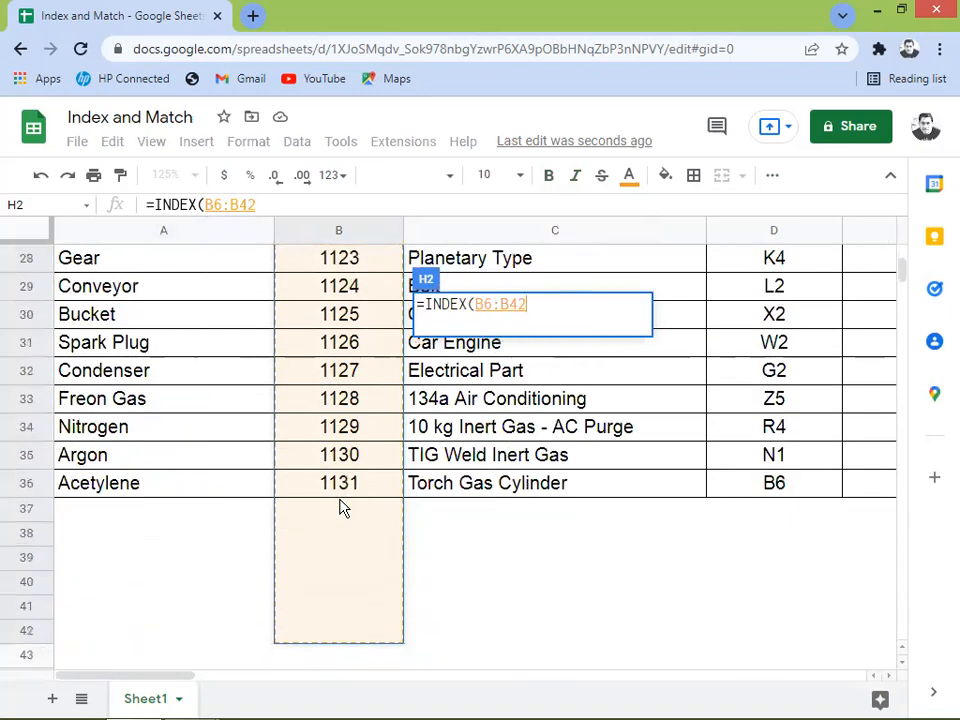
{"action": "key", "text": "shift+Up"}
{"action": "key", "text": "shift+Up"}
{"action": "key", "text": "shift+Up"}
{"action": "key", "text": "shift+Up"}
{"action": "key", "text": "shift+Up"}
{"action": "key", "text": "shift+Up"}
{"action": "key", "text": "shift+Up"}
{"action": "key", "text": "shift+Up"}
{"action": "key", "text": "shift+Up"}
{"action": "key", "text": "shift+Up"}
{"action": "key", "text": "shift+Up"}
{"action": "key", "text": "shift+Up"}
{"action": "key", "text": "shift+Up"}
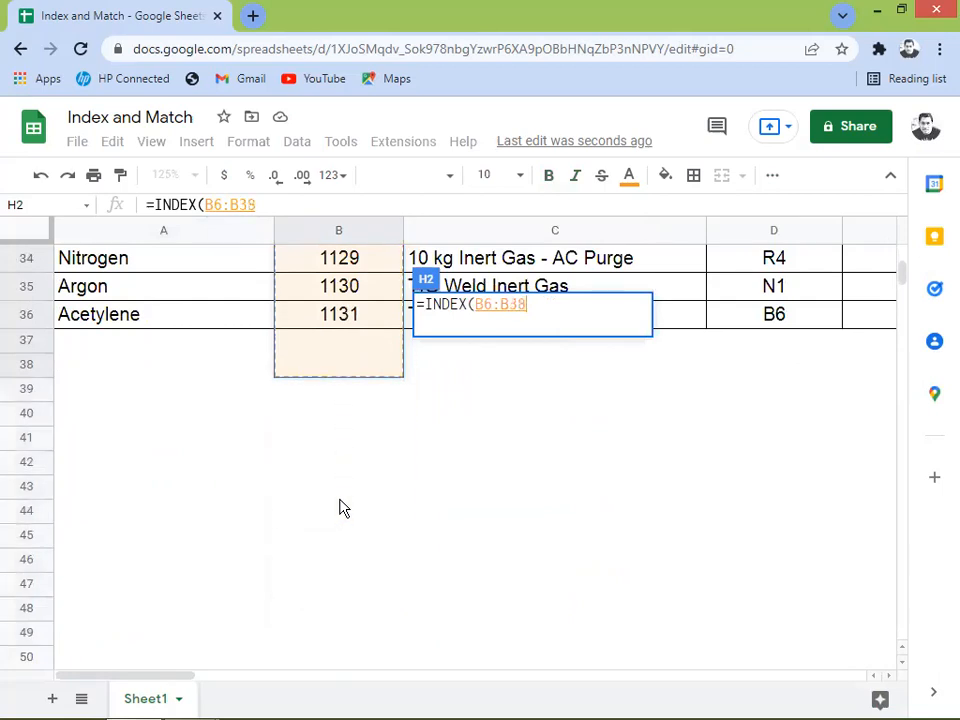
{"action": "key", "text": "shift+Right"}
{"action": "key", "text": "shift+Right"}
{"action": "key", "text": "shift+Right"}
{"action": "key", "text": "shift+Right"}
{"action": "key", "text": "shift+Right"}
{"action": "key", "text": "shift+Right"}
{"action": "key", "text": "shift+Right"}
{"action": "key", "text": "shift+Right"}
{"action": "key", "text": "shift+Right"}
{"action": "key", "text": "shift+Right"}
{"action": "key", "text": "shift+Right"}
{"action": "key", "text": "shift+Right"}
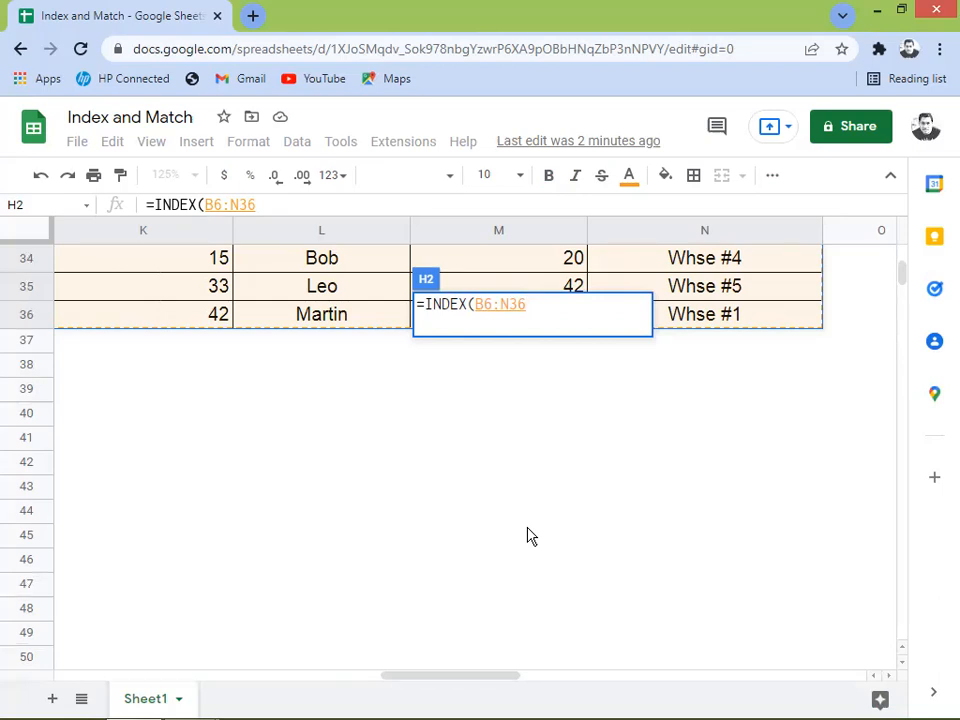
{"action": "key", "text": "F4"}
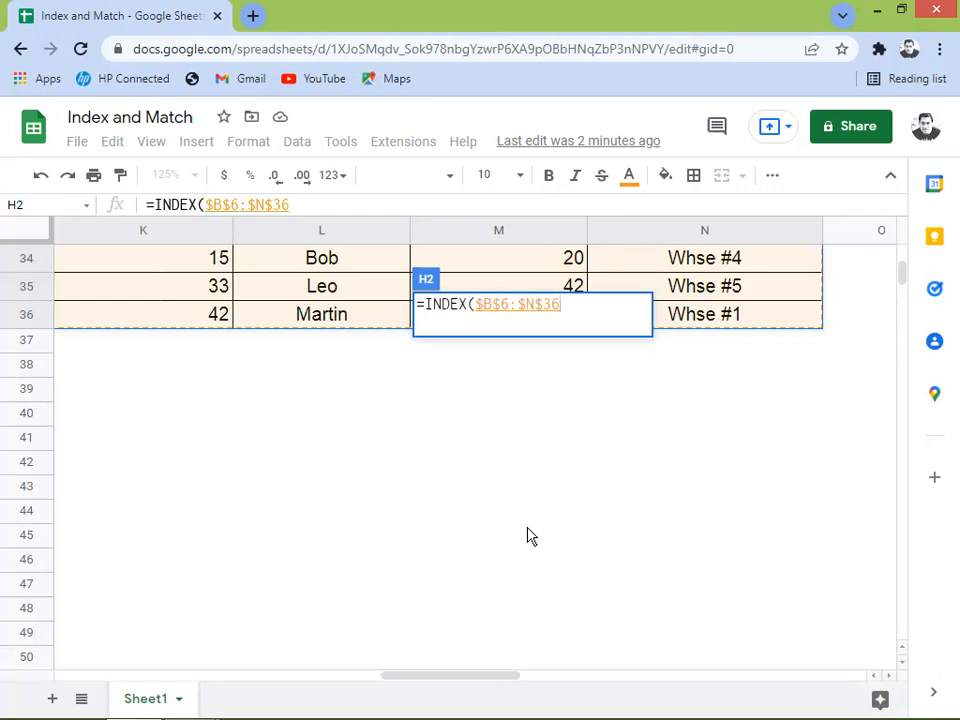
Add a MATCH function as the INDEX row argument, with the Item cell as its absolute search key $G$2
{"action": "type", "text": ","}
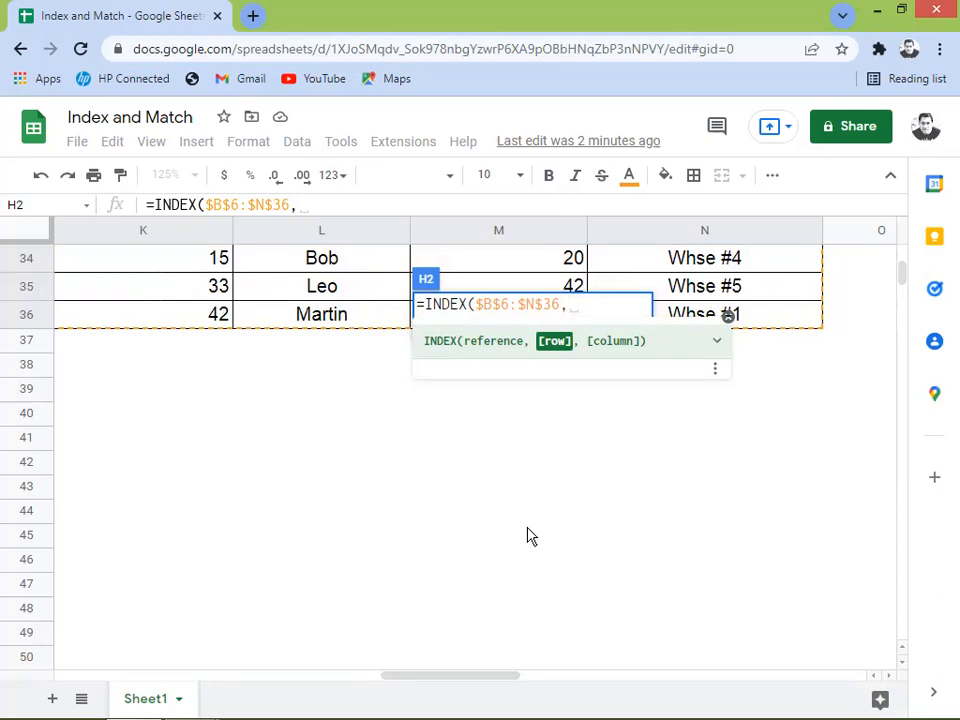
{"action": "type", "text": "M"}
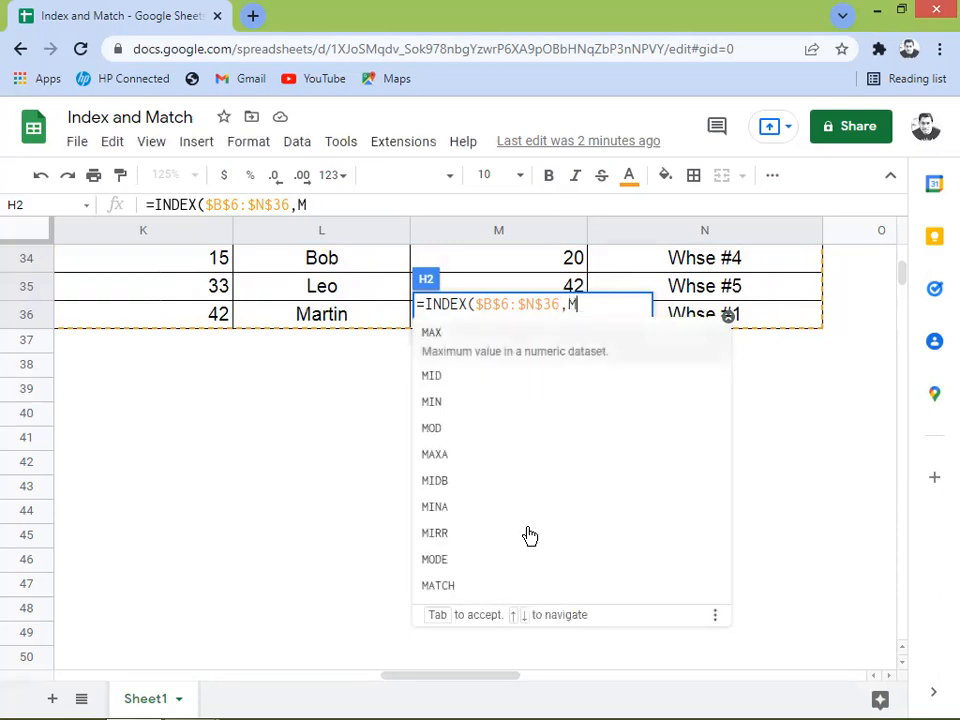
{"action": "type", "text": "ATCH"}
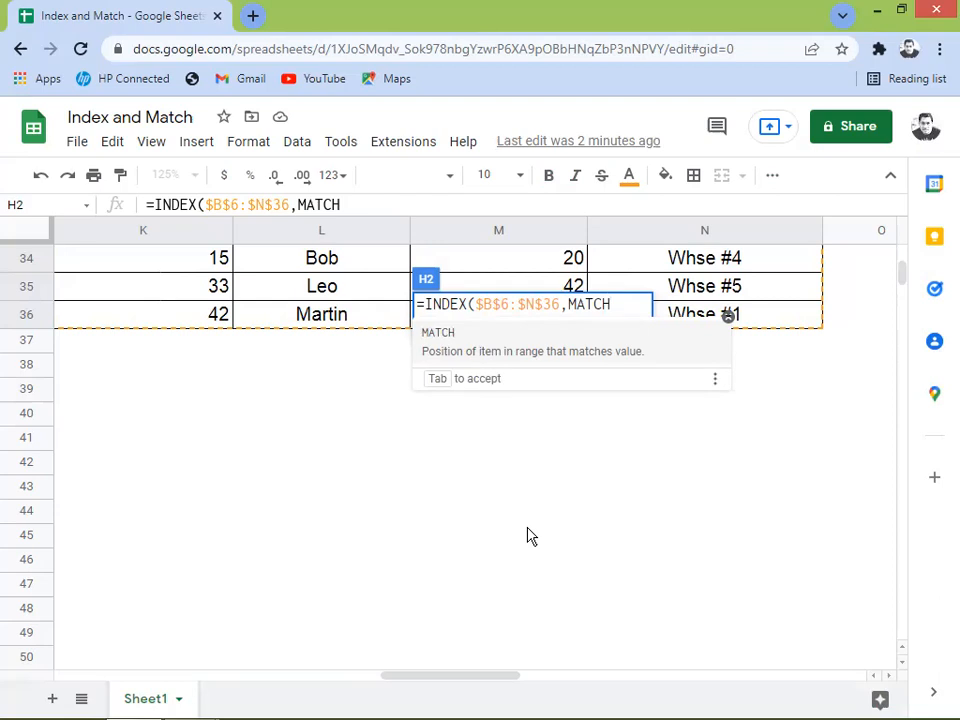
{"action": "type", "text": "("}
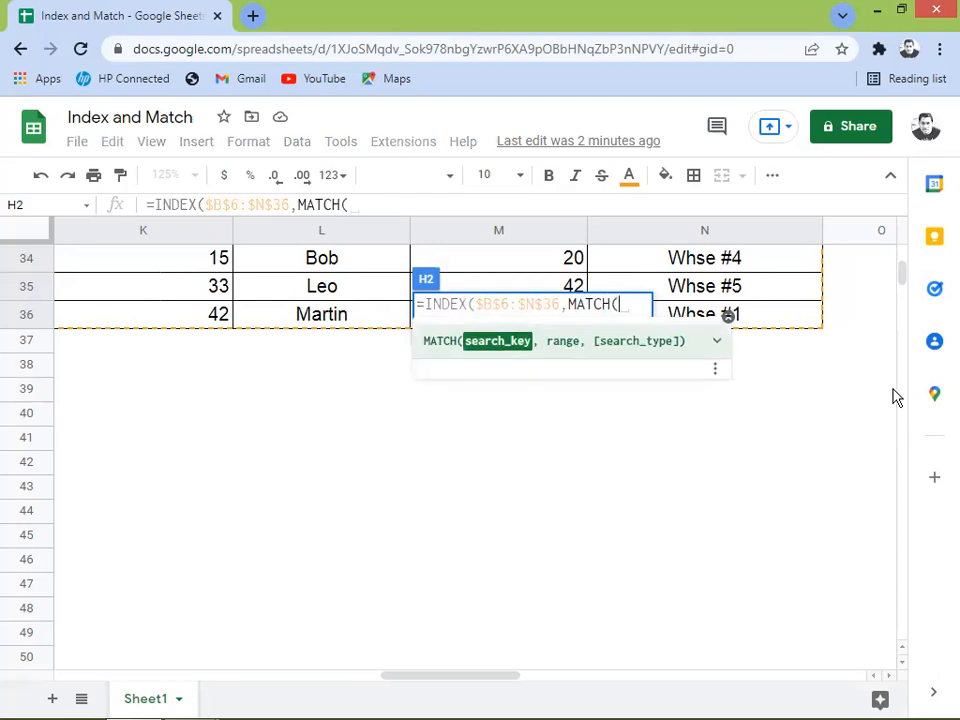
{"action": "left_click_drag", "start_coordinate": [907, 284], "coordinate": [902, 257]}
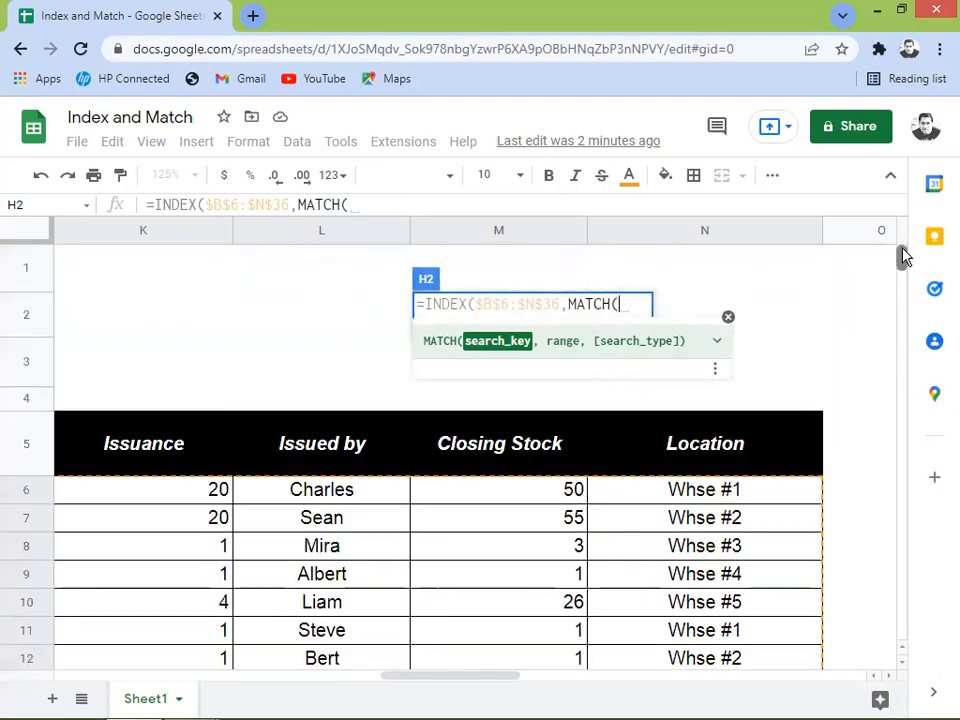
{"action": "left_click_drag", "start_coordinate": [469, 680], "coordinate": [326, 707]}
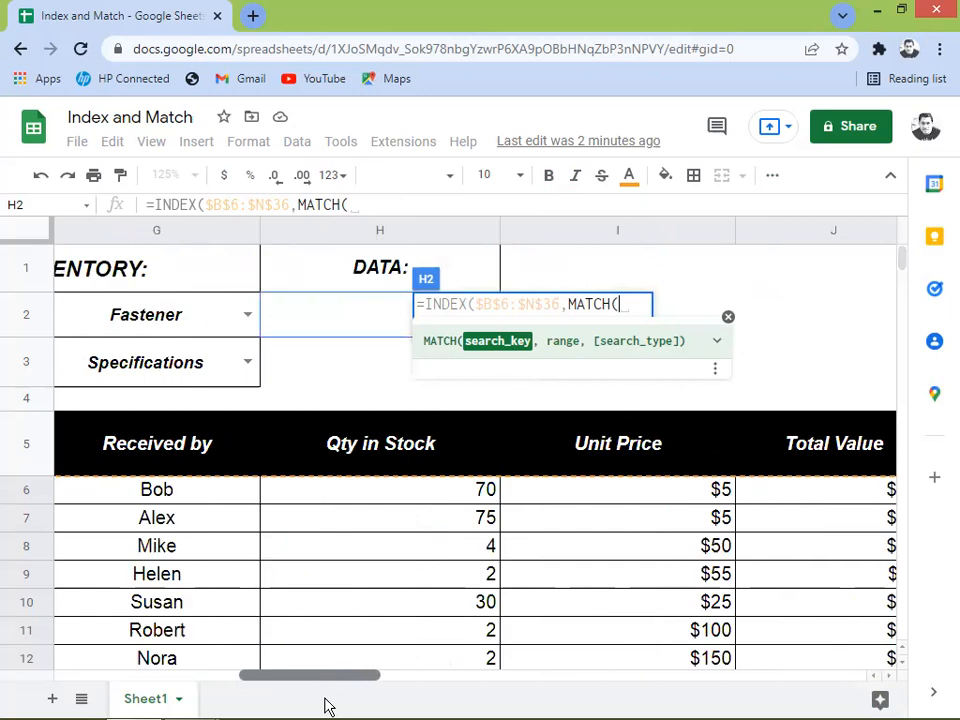
{"action": "left_click", "coordinate": [148, 318]}
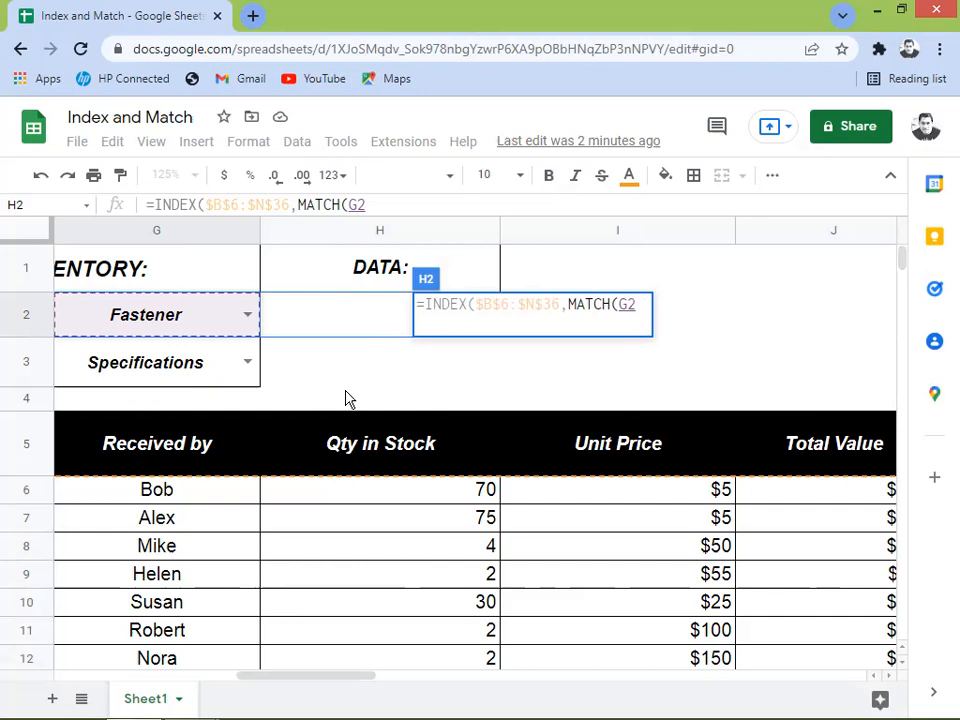
{"action": "key", "text": "F4"}
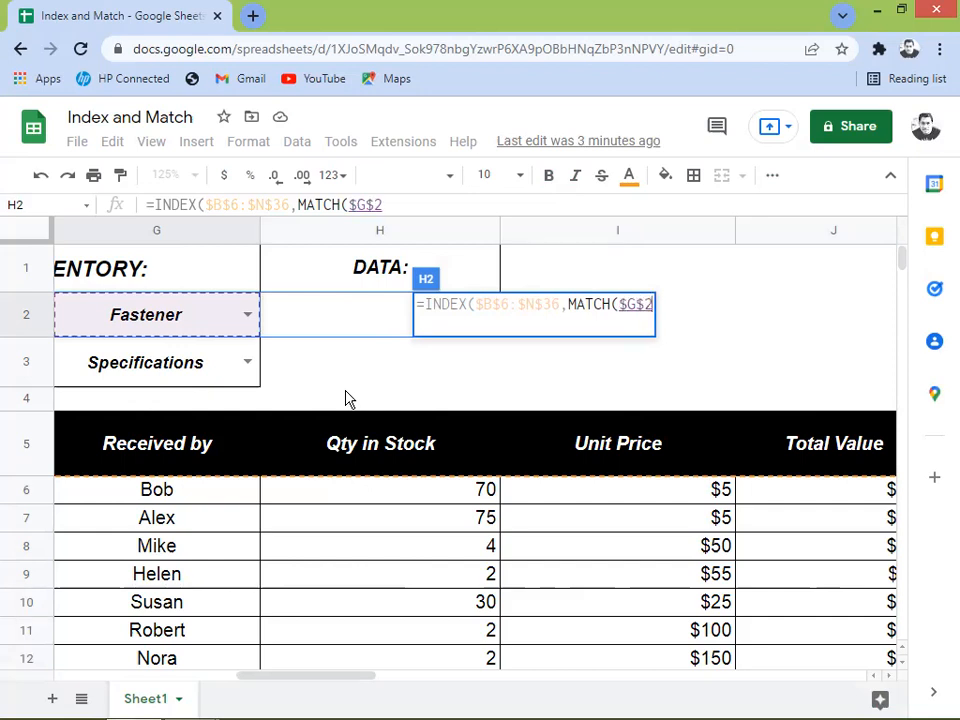
Set the MATCH range to the item names in column A, rows 6 to 36, as the absolute reference $A$6:$A$36
{"action": "type", "text": ","}
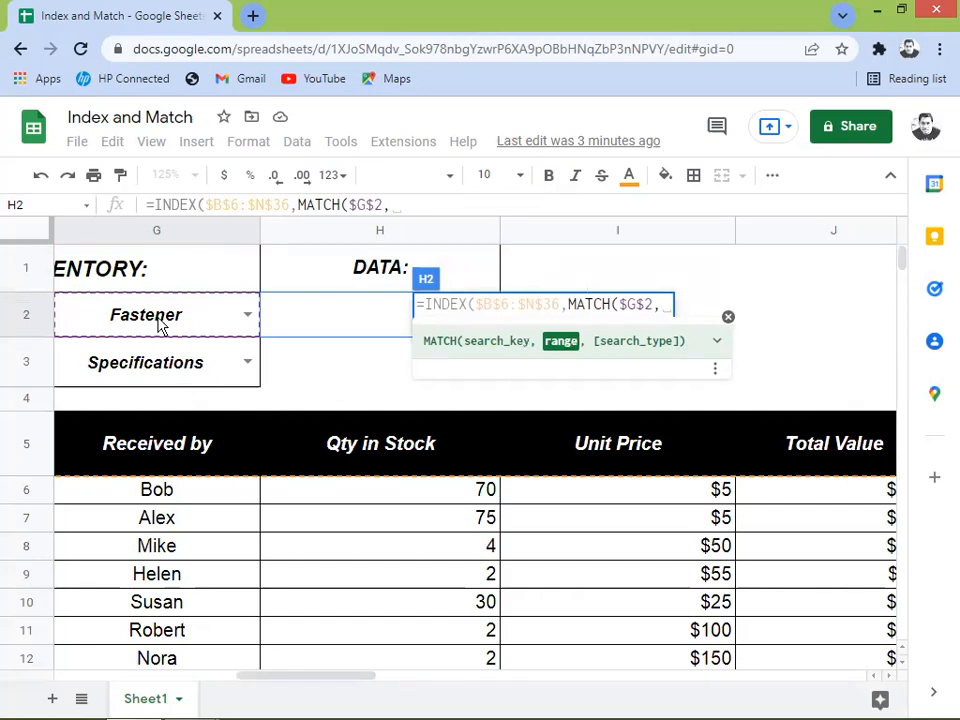
{"action": "left_click", "coordinate": [197, 501]}
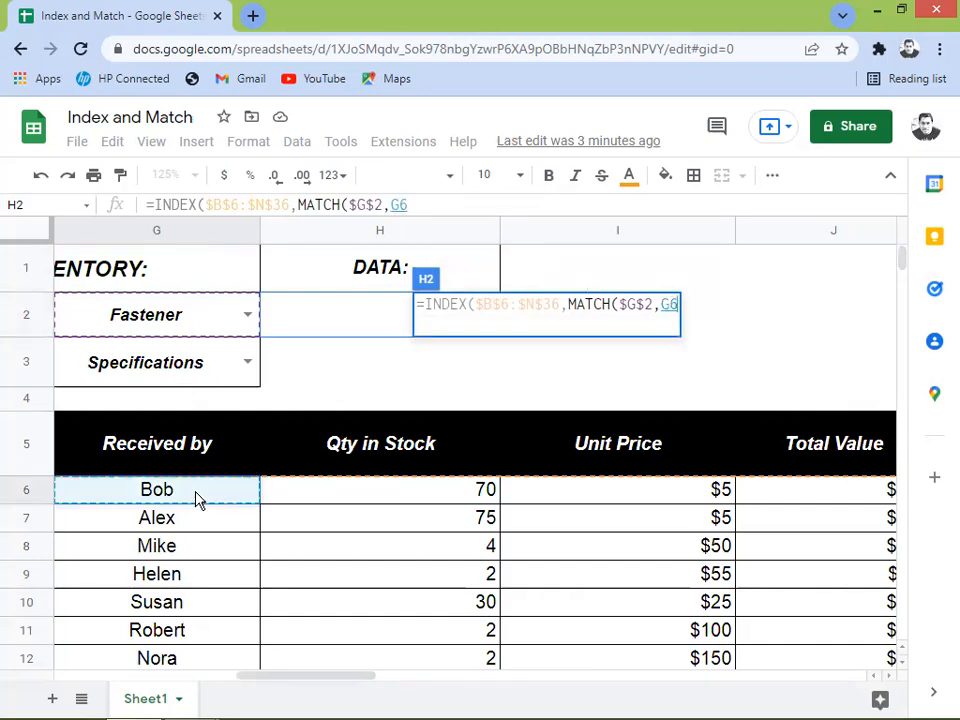
{"action": "key", "text": "Left"}
{"action": "key", "text": "Left"}
{"action": "key", "text": "Left"}
{"action": "key", "text": "Left"}
{"action": "key", "text": "Left"}
{"action": "key", "text": "Left"}
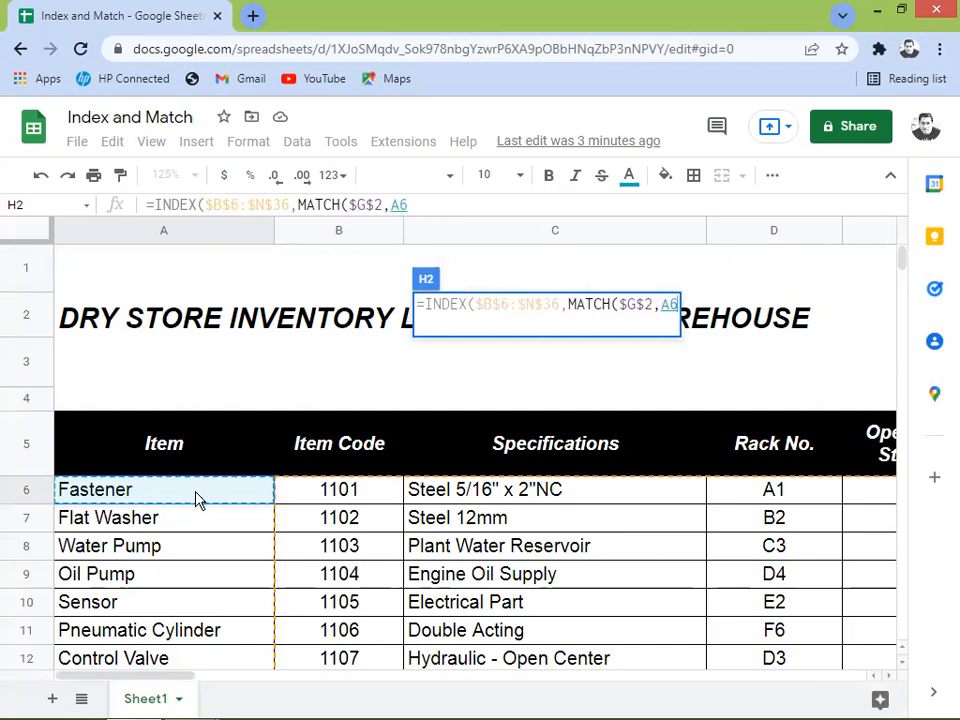
{"action": "key", "text": "shift+Down"}
{"action": "key", "text": "shift+Down"}
{"action": "key", "text": "shift+Down"}
{"action": "key", "text": "shift+Down"}
{"action": "key", "text": "shift+Down"}
{"action": "key", "text": "shift+Down"}
{"action": "key", "text": "shift+Down"}
{"action": "key", "text": "shift+Down"}
{"action": "key", "text": "shift+Down"}
{"action": "key", "text": "shift+Down"}
{"action": "key", "text": "shift+Down"}
{"action": "key", "text": "shift+Down"}
{"action": "key", "text": "shift+Down"}
{"action": "key", "text": "shift+Down"}
{"action": "key", "text": "shift+Down"}
{"action": "key", "text": "shift+Down"}
{"action": "key", "text": "shift+Down"}
{"action": "key", "text": "shift+Down"}
{"action": "key", "text": "shift+Down"}
{"action": "key", "text": "shift+Down"}
{"action": "key", "text": "shift+Down"}
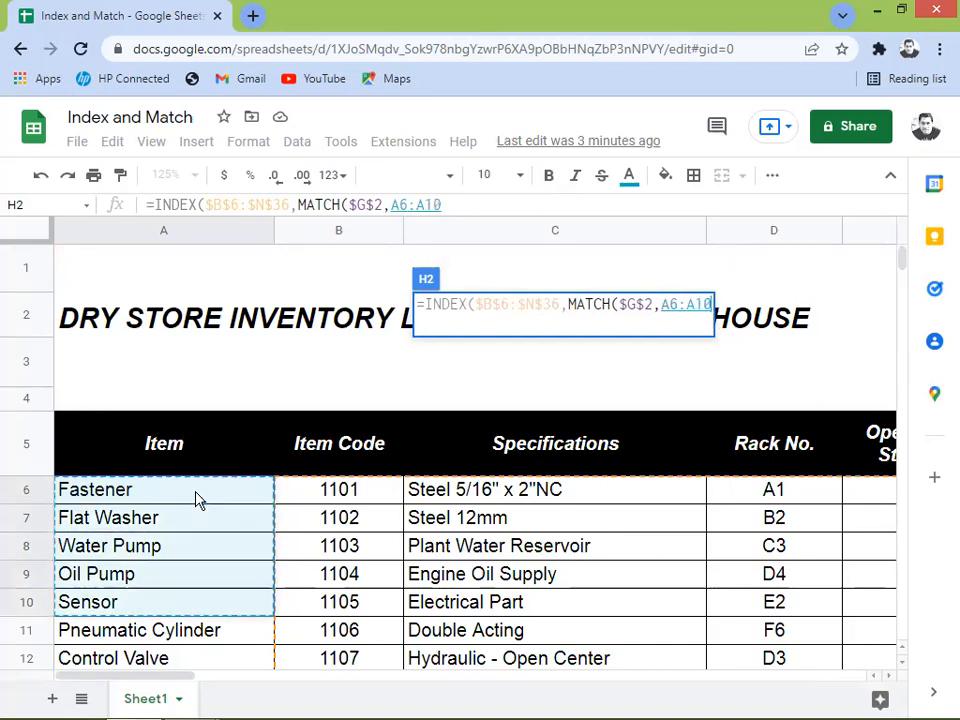
{"action": "key", "text": "shift+Down"}
{"action": "key", "text": "shift+Down"}
{"action": "key", "text": "shift+Down"}
{"action": "key", "text": "shift+Down"}
{"action": "key", "text": "shift+Down"}
{"action": "key", "text": "shift+Down"}
{"action": "key", "text": "shift+Down"}
{"action": "key", "text": "shift+Down"}
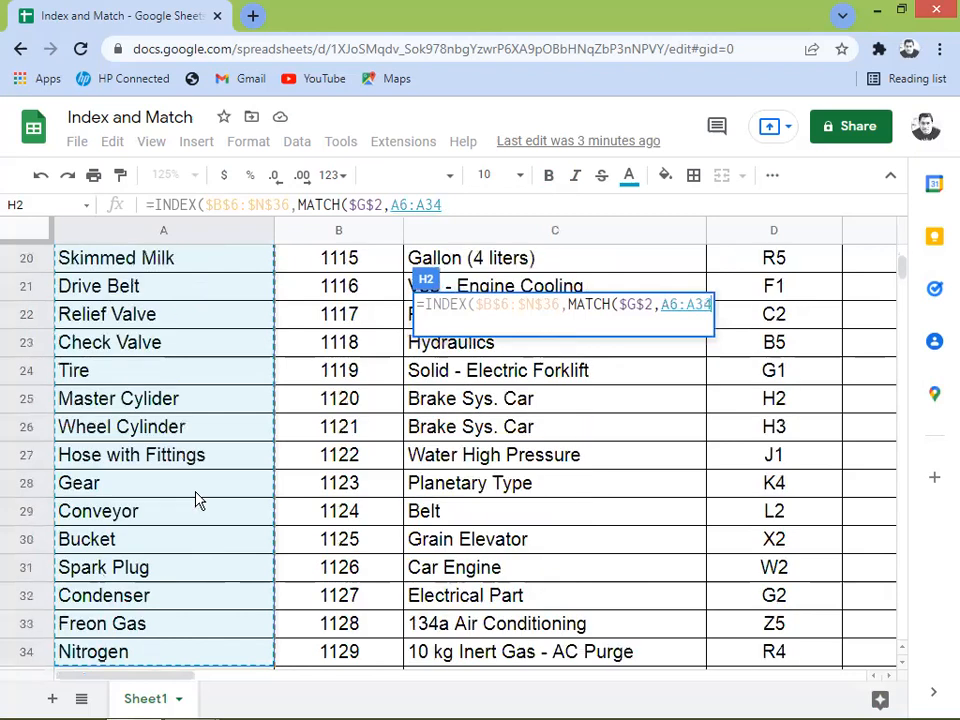
{"action": "key", "text": "shift+Up"}
{"action": "key", "text": "shift+Up"}
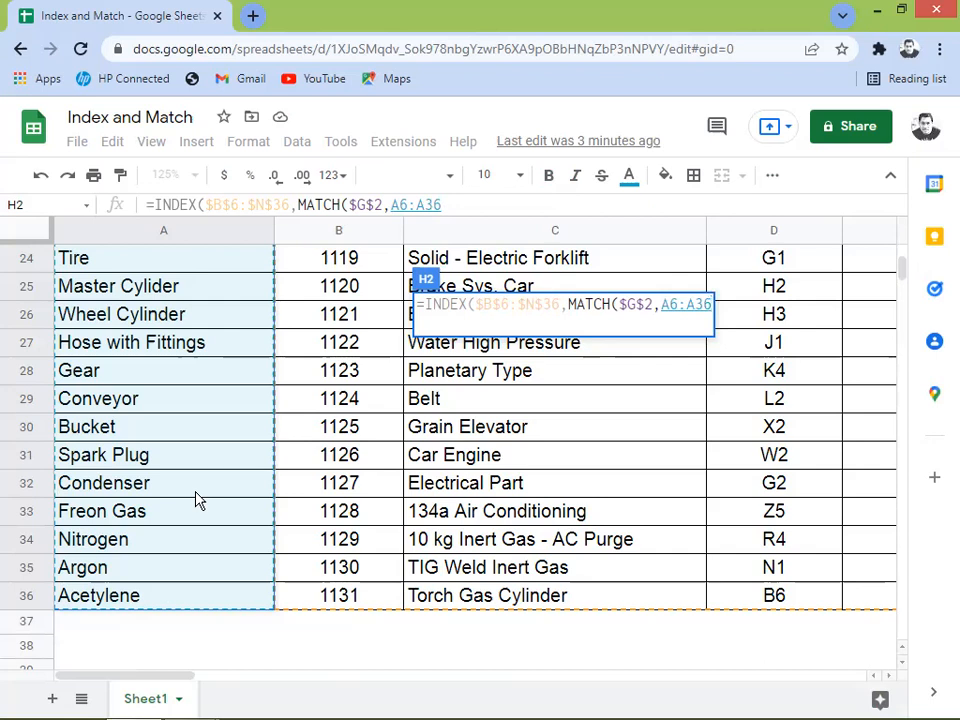
{"action": "key", "text": "F4"}
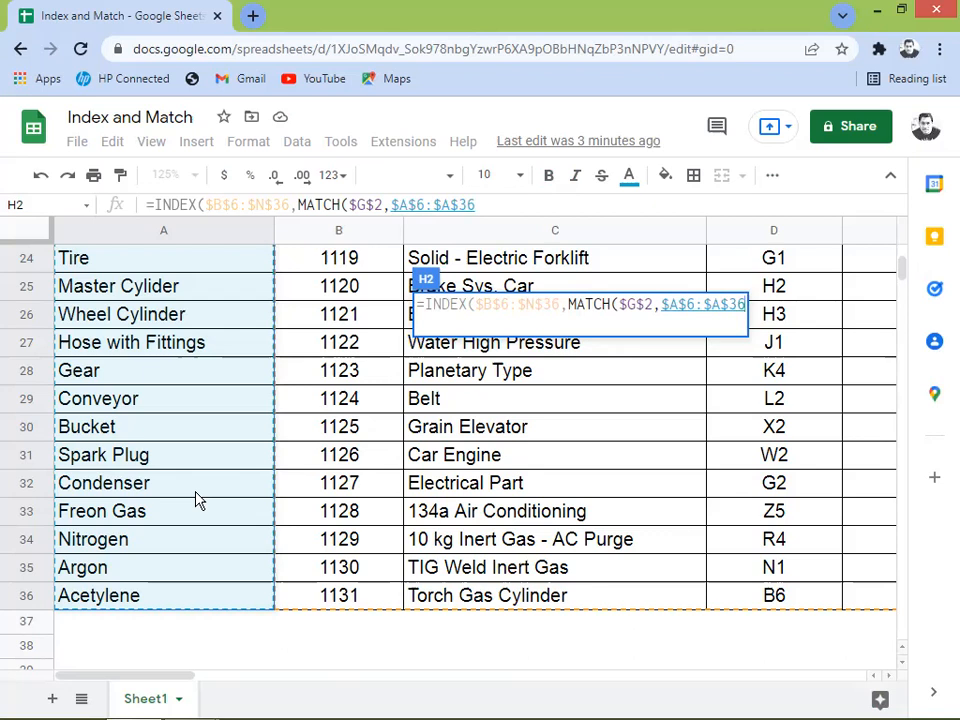
Close the first MATCH and add a second MATCH as the INDEX column argument, with the Particulars cell as its absolute search key $G$3
{"action": "type", "text": ")"}
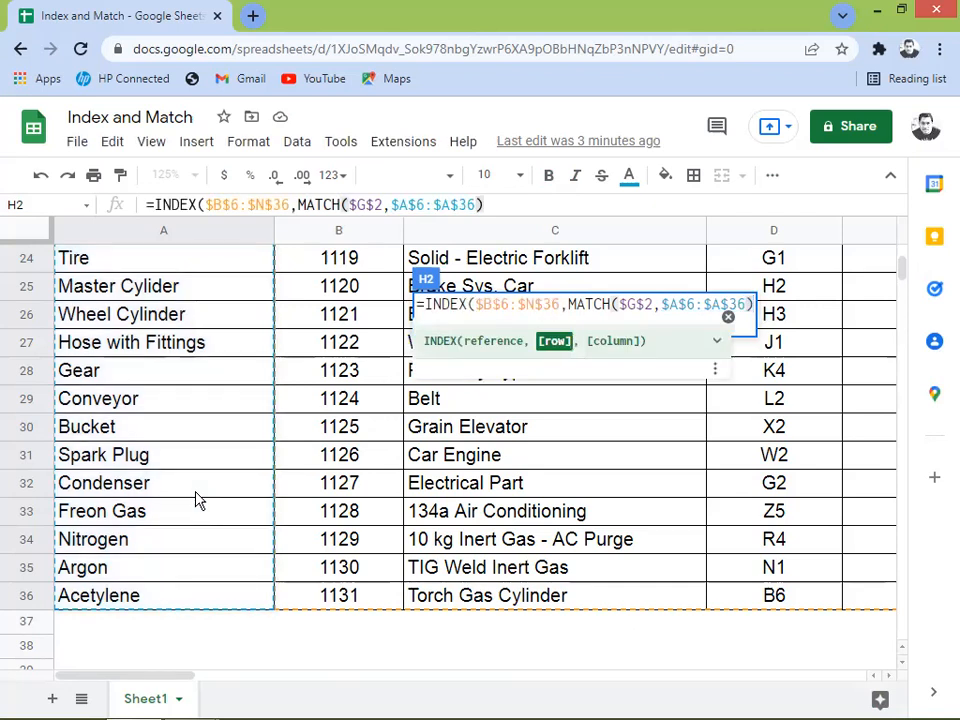
{"action": "type", "text": ","}
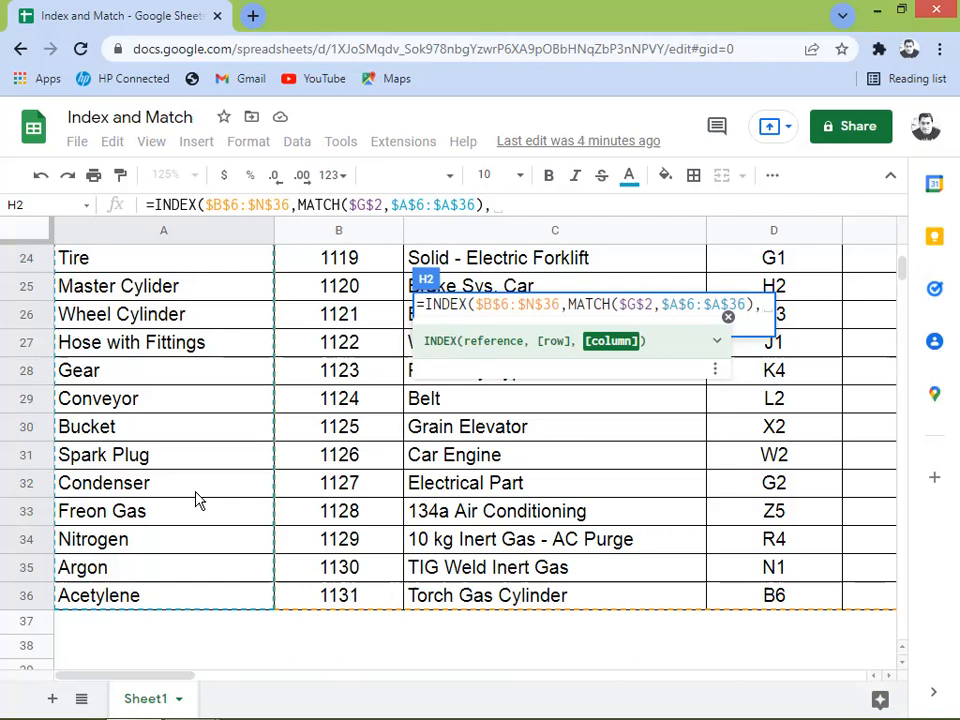
{"action": "type", "text": "MATCH"}
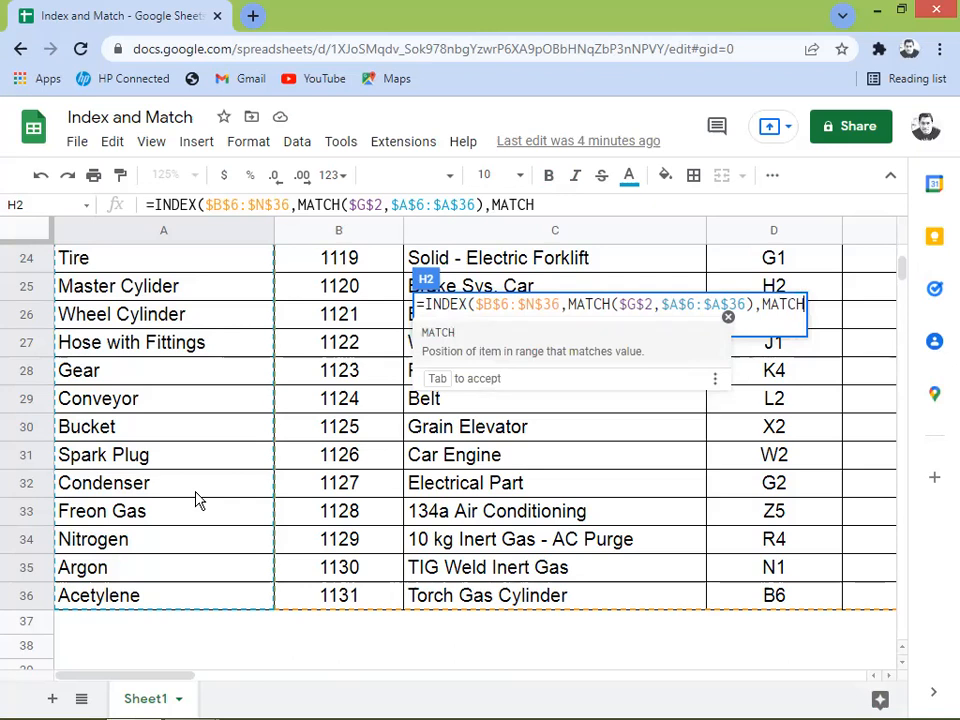
{"action": "type", "text": "("}
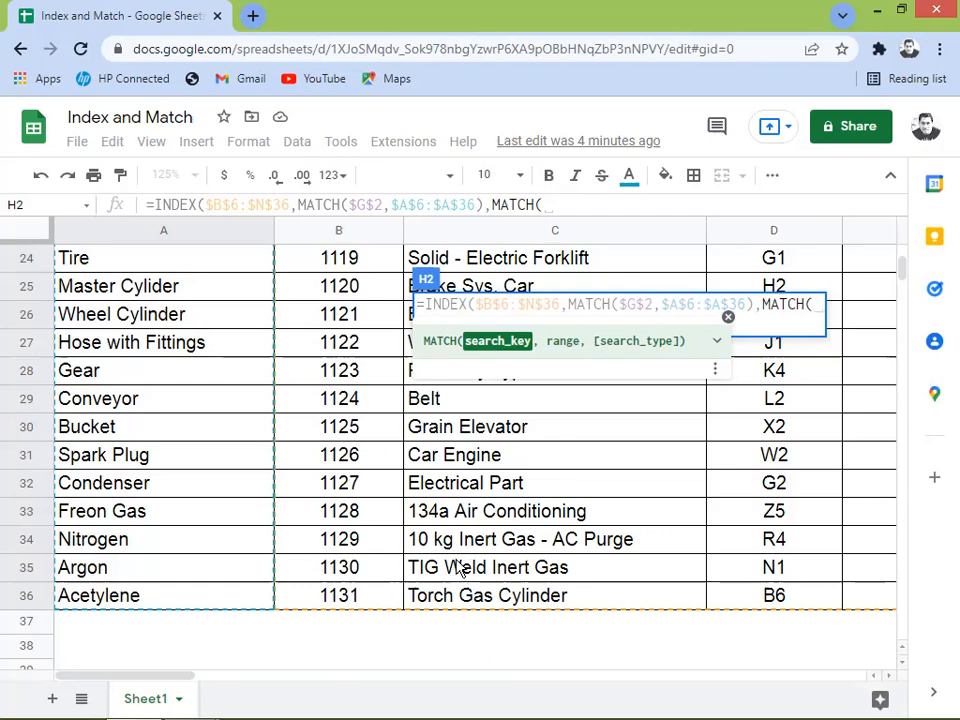
{"action": "left_click_drag", "start_coordinate": [904, 272], "coordinate": [908, 233]}
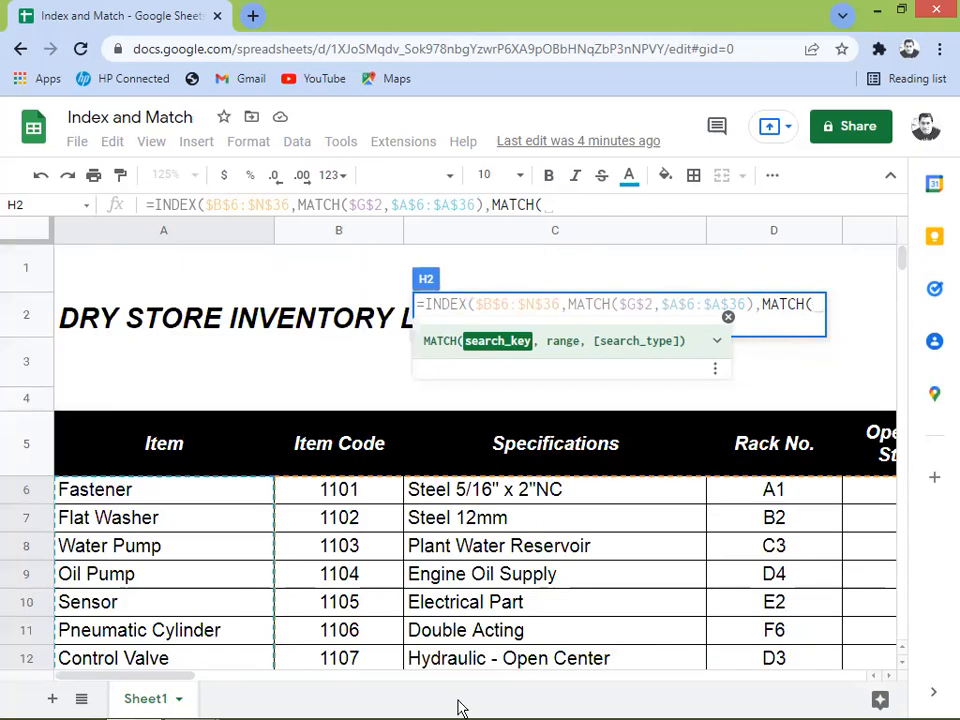
{"action": "left_click_drag", "start_coordinate": [154, 681], "coordinate": [311, 707]}
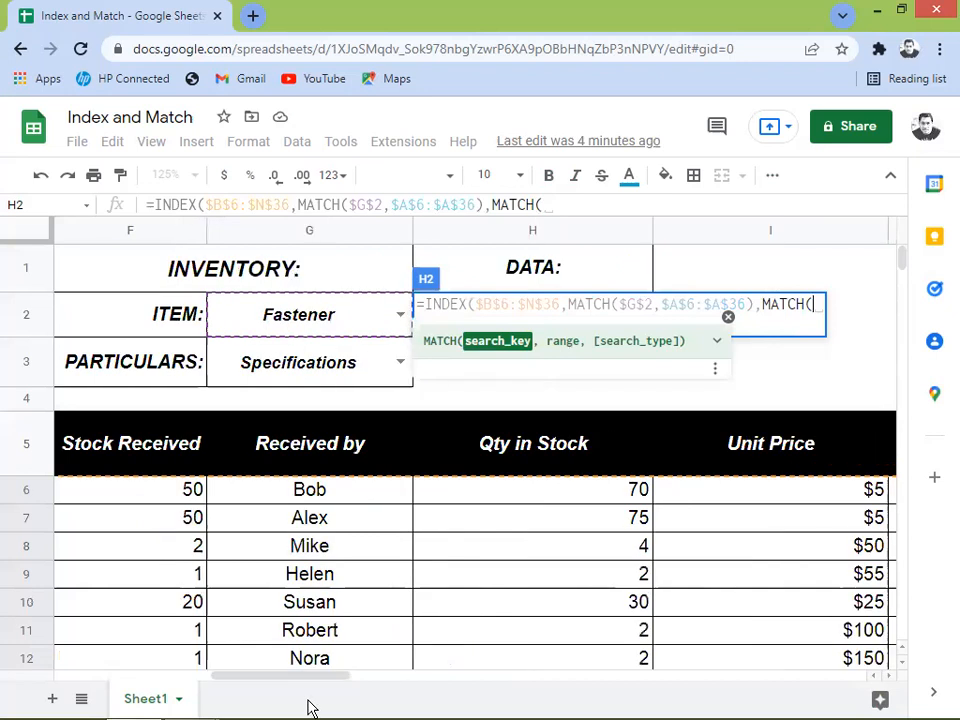
{"action": "left_click", "coordinate": [289, 368]}
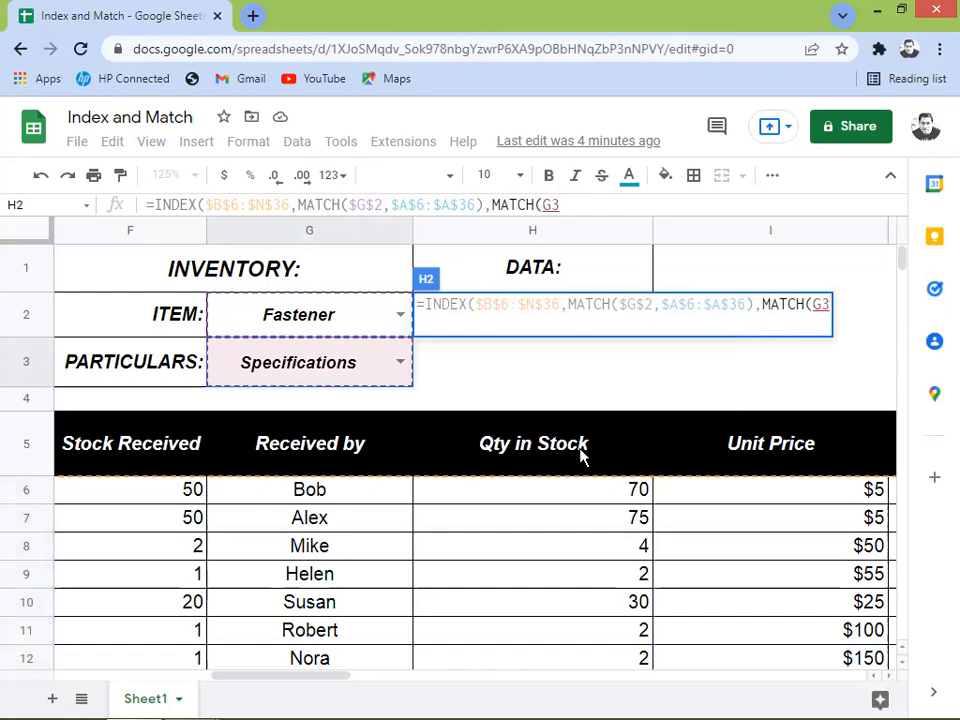
{"action": "key", "text": "F4"}
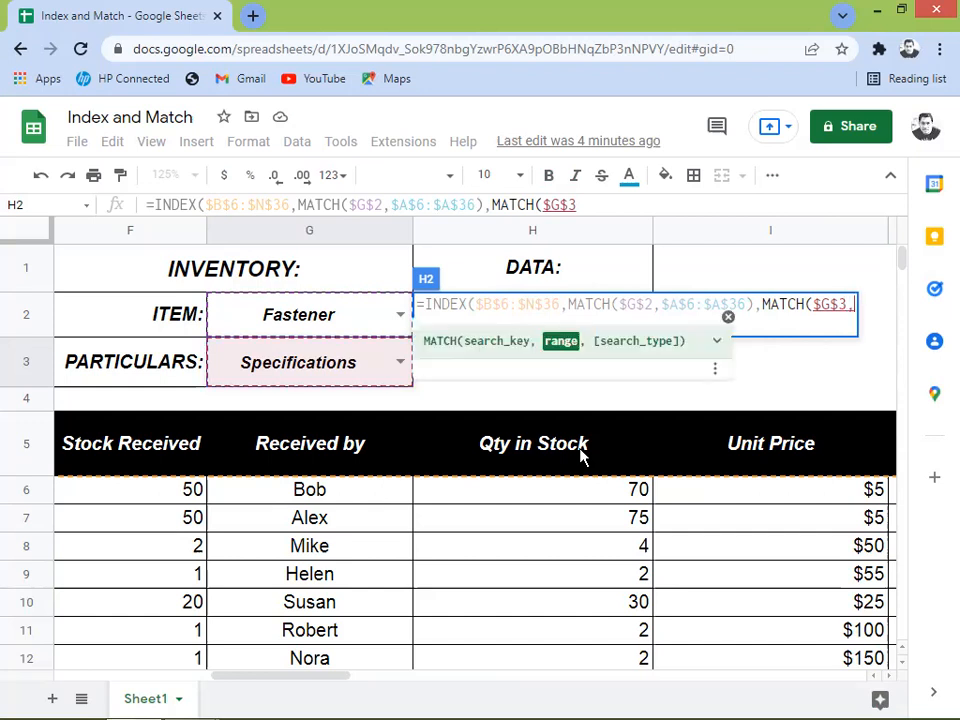
{"action": "type", "text": ","}
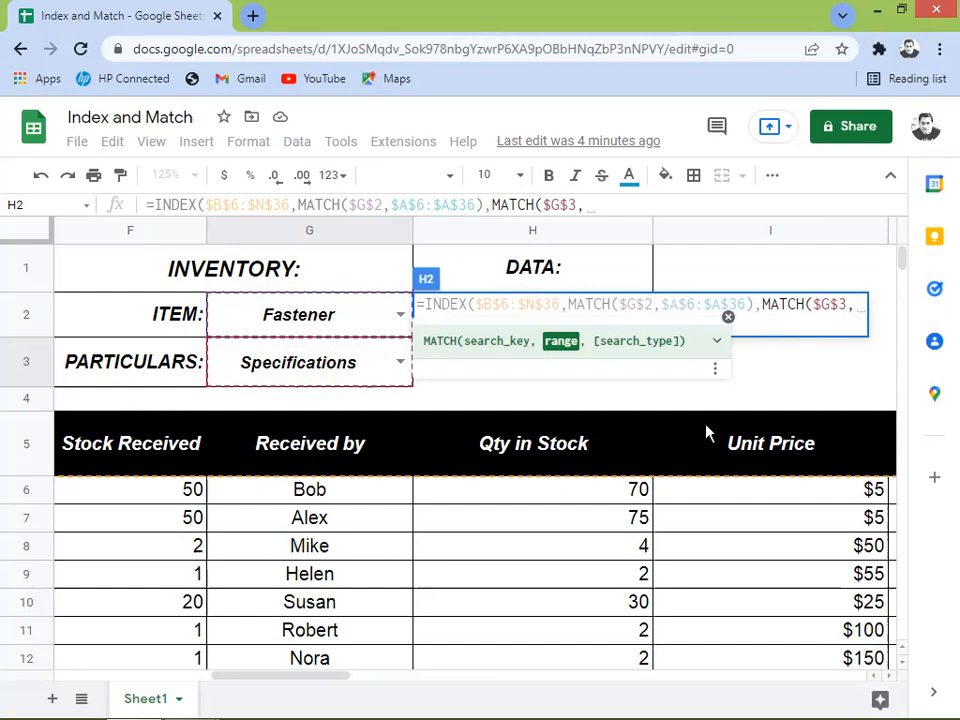
Add search type 0 for an exact match to the first MATCH function, the one that looks up the Item
{"action": "left_click", "coordinate": [749, 302]}
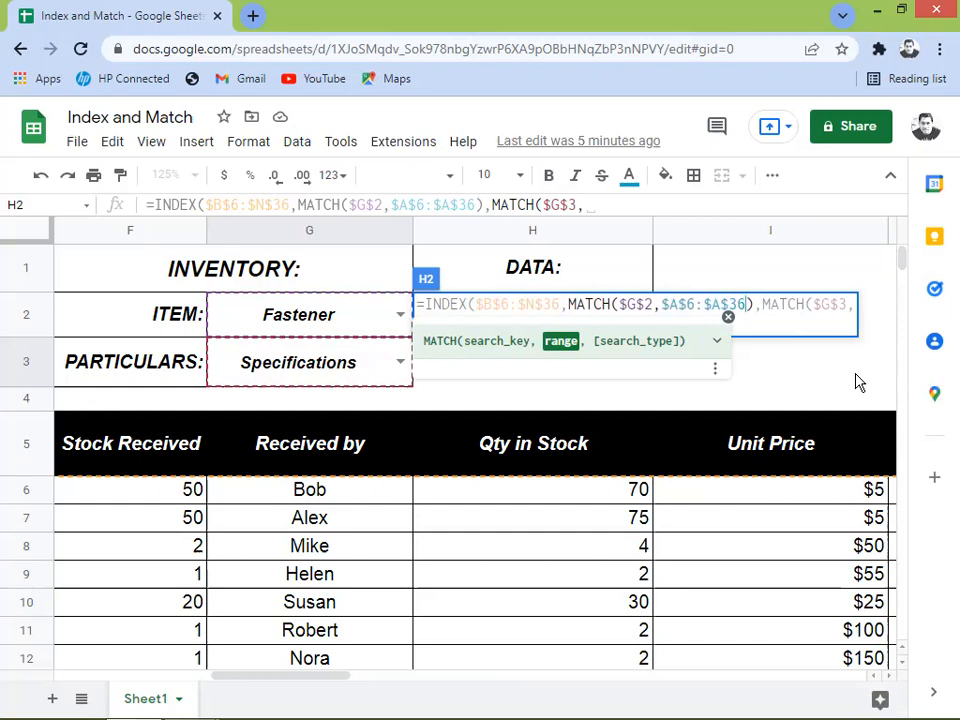
{"action": "type", "text": ","}
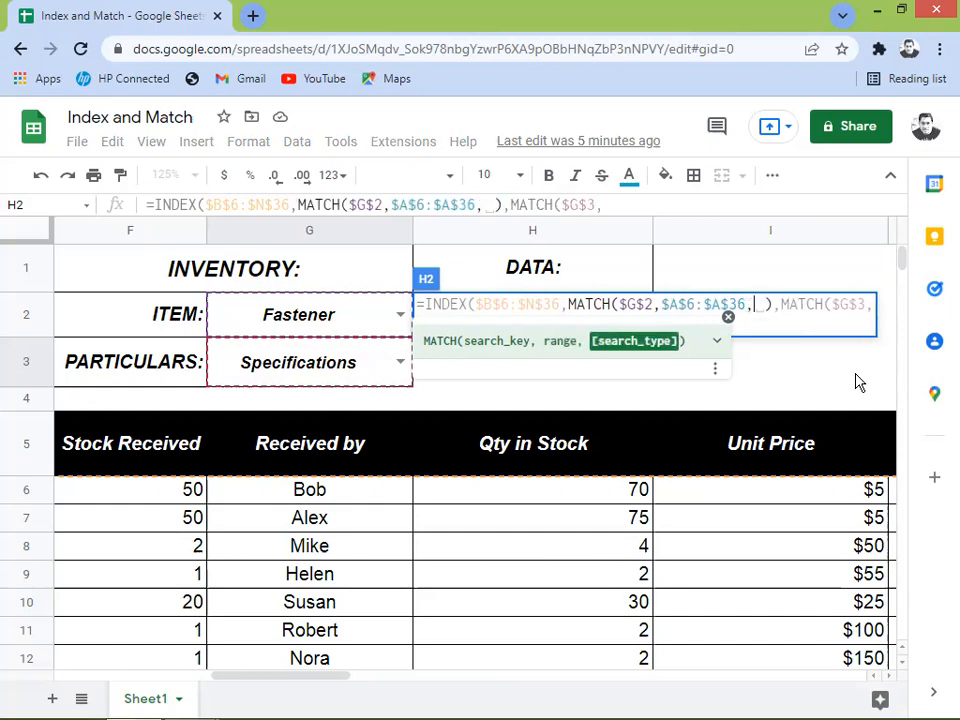
{"action": "type", "text": "0"}
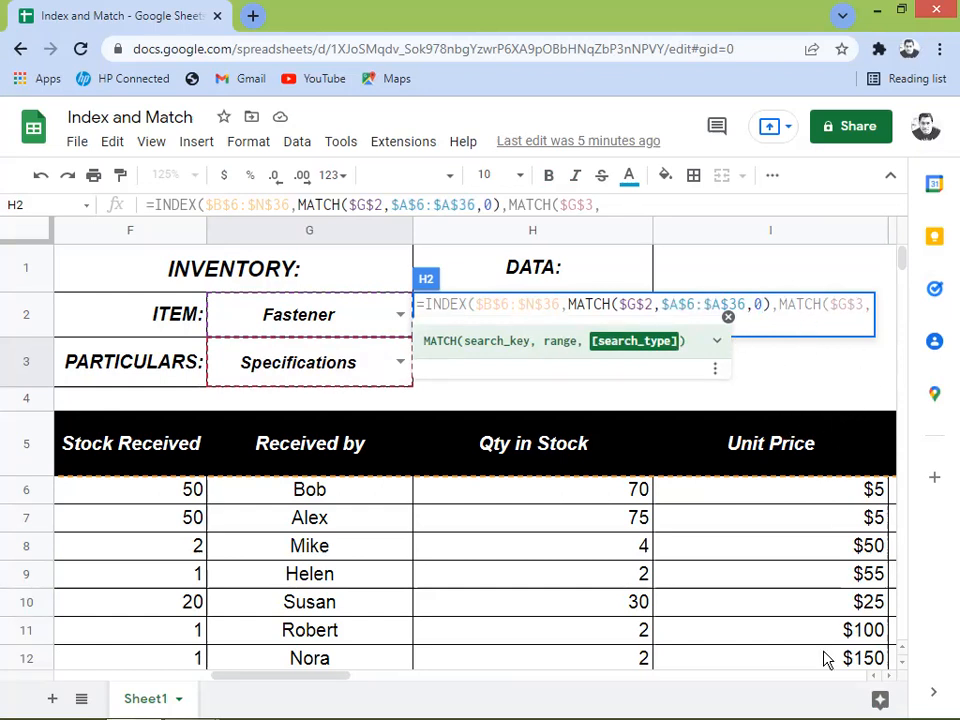
Return to the range argument of the second MATCH and start its range at the Item Code header, B5
{"action": "left_click_drag", "start_coordinate": [308, 680], "coordinate": [375, 696]}
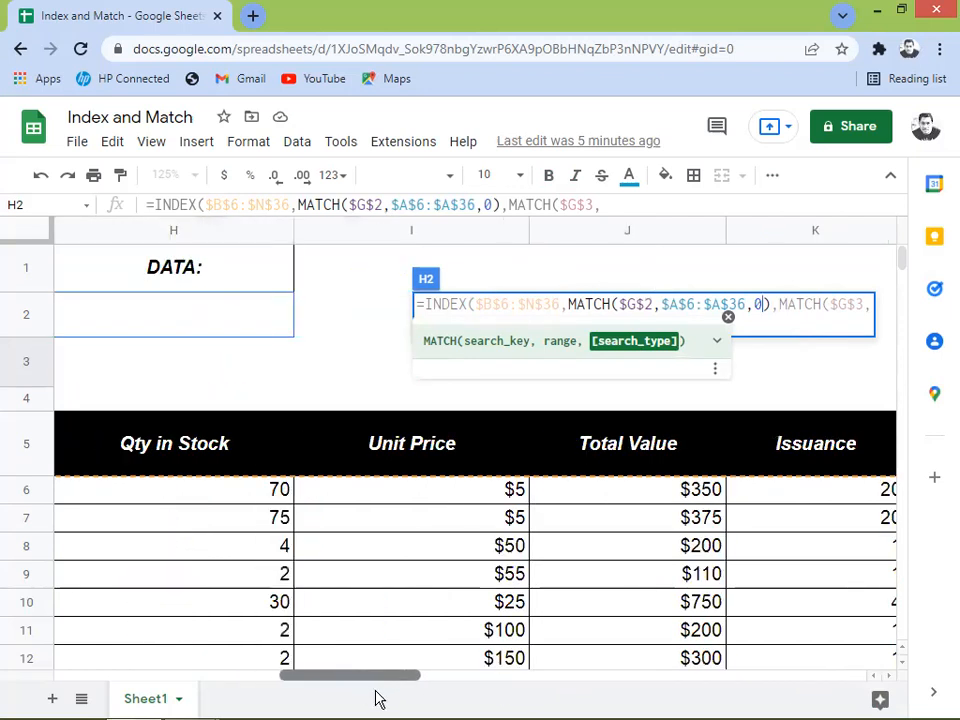
{"action": "left_click", "coordinate": [808, 304]}
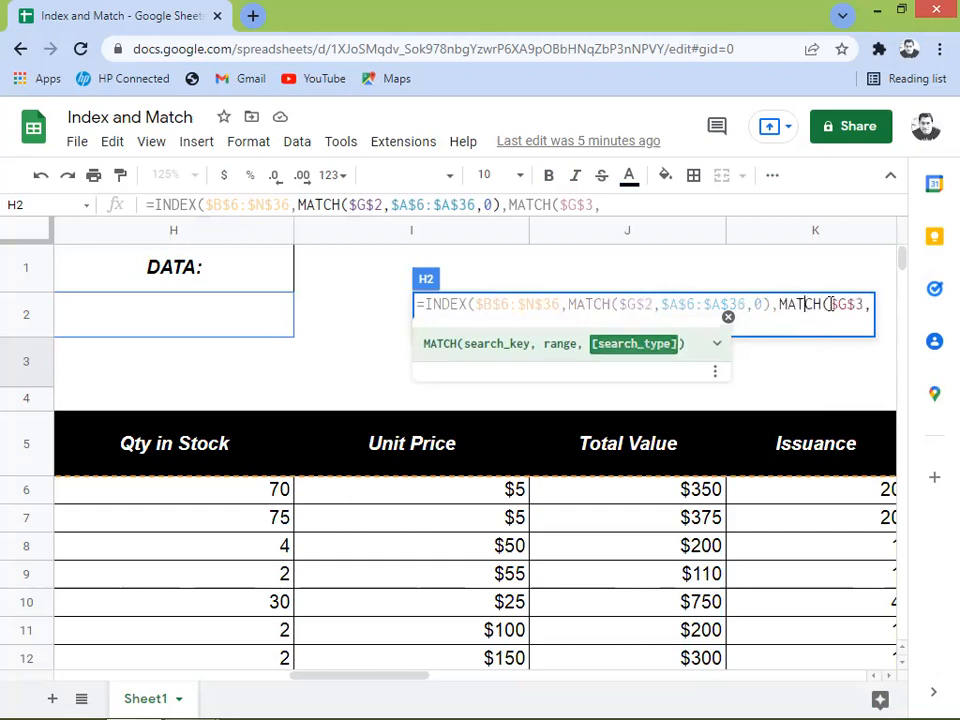
{"action": "key", "text": "Right"}
{"action": "key", "text": "Right"}
{"action": "key", "text": "Right"}
{"action": "key", "text": "Right"}
{"action": "key", "text": "Right"}
{"action": "key", "text": "Right"}
{"action": "key", "text": "Right"}
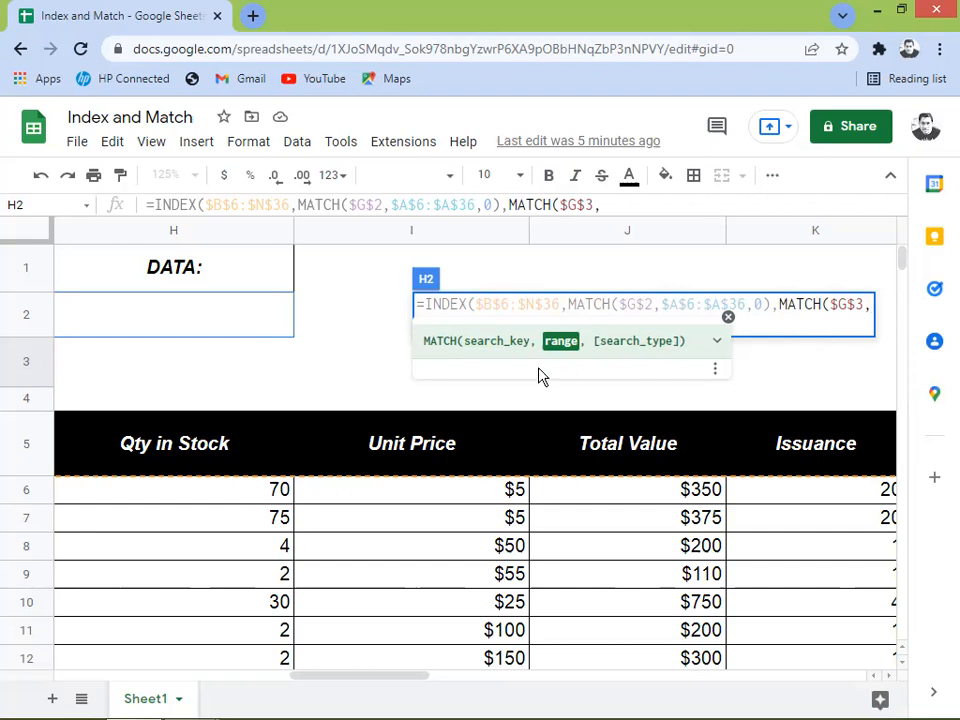
{"action": "left_click", "coordinate": [230, 452]}
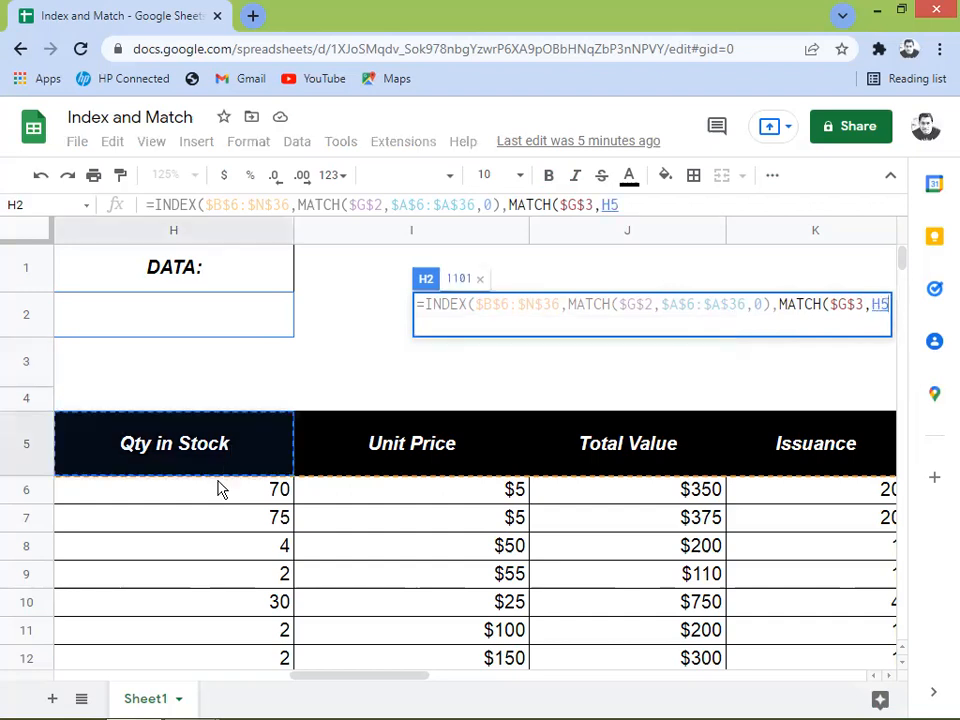
{"action": "key", "text": "Left"}
{"action": "key", "text": "Left"}
{"action": "key", "text": "Left"}
{"action": "key", "text": "Left"}
{"action": "key", "text": "Left"}
{"action": "key", "text": "Left"}
{"action": "key", "text": "Left"}
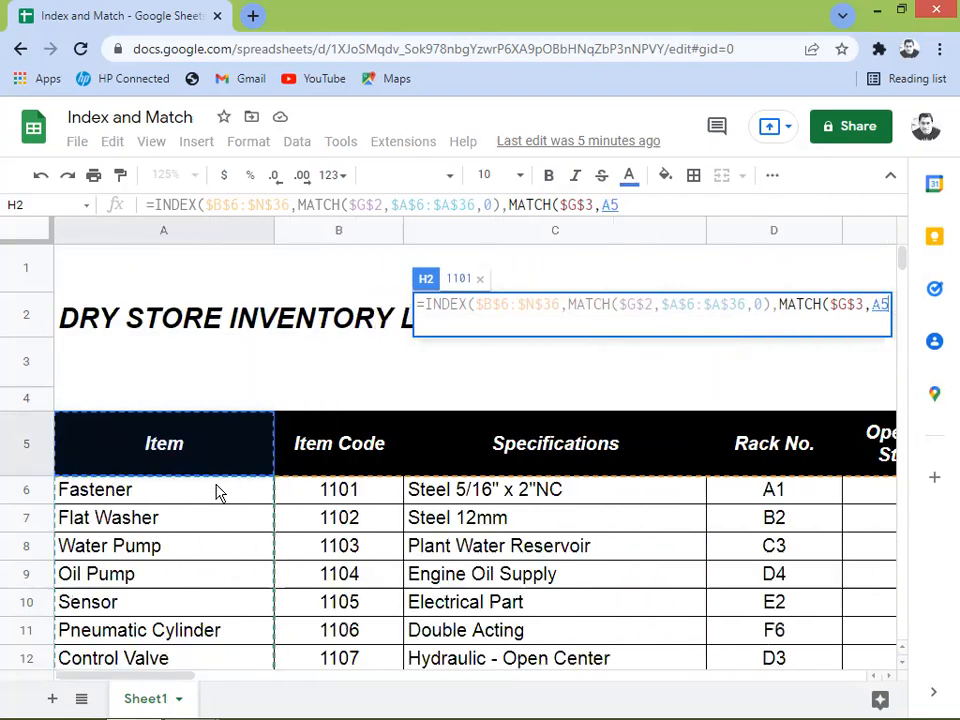
{"action": "key", "text": "Right"}
{"action": "key", "text": "Left"}
{"action": "key", "text": "Right"}
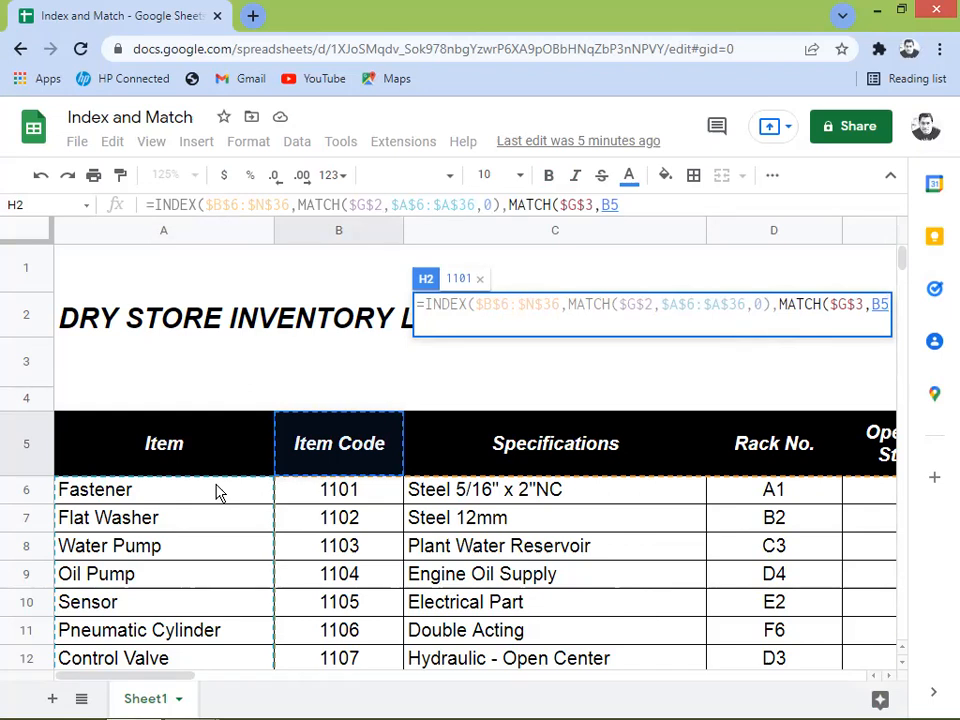
{"action": "key", "text": "Right"}
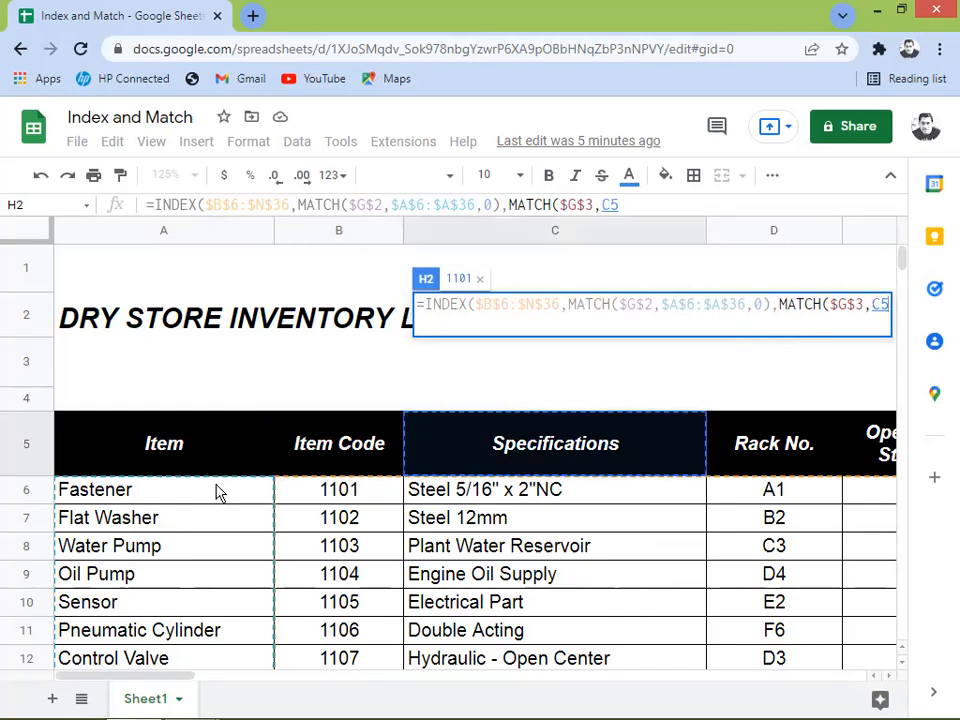
{"action": "key", "text": "Left"}
{"action": "key", "text": "Left"}
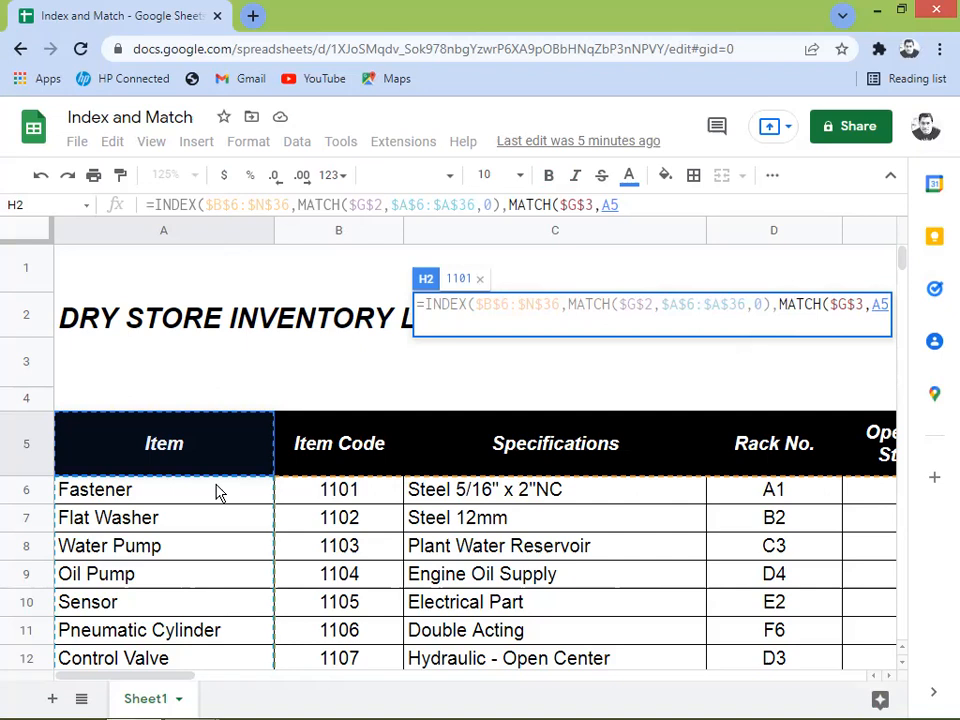
{"action": "key", "text": "Right"}
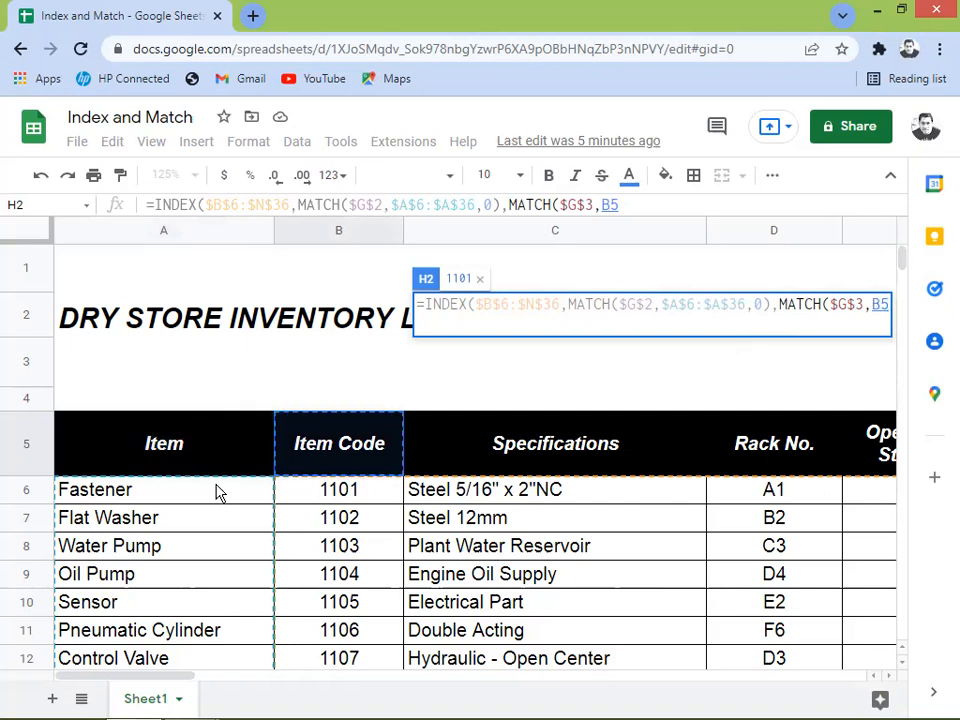
Extend the second MATCH range across the header row to Location and make it absolute as $B$5:$N$5
{"action": "key", "text": "shift+Right"}
{"action": "key", "text": "shift+Right"}
{"action": "key", "text": "shift+Right"}
{"action": "key", "text": "shift+Right"}
{"action": "key", "text": "shift+Right"}
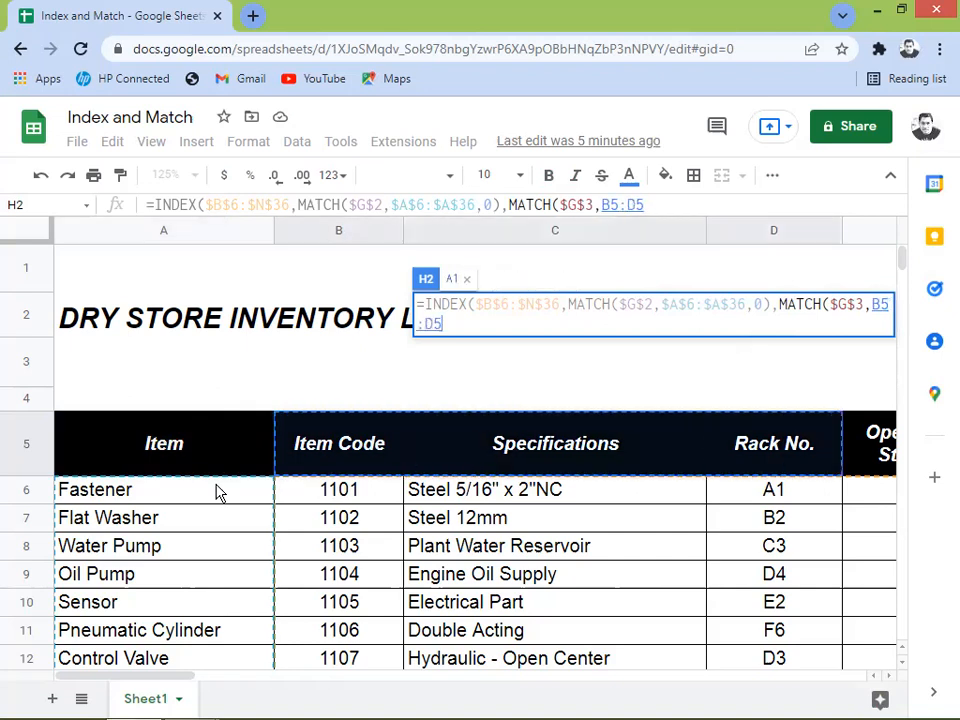
{"action": "key", "text": "shift+Right"}
{"action": "key", "text": "shift+Right"}
{"action": "key", "text": "shift+Right"}
{"action": "key", "text": "shift+Right"}
{"action": "key", "text": "shift+Right"}
{"action": "key", "text": "shift+Right"}
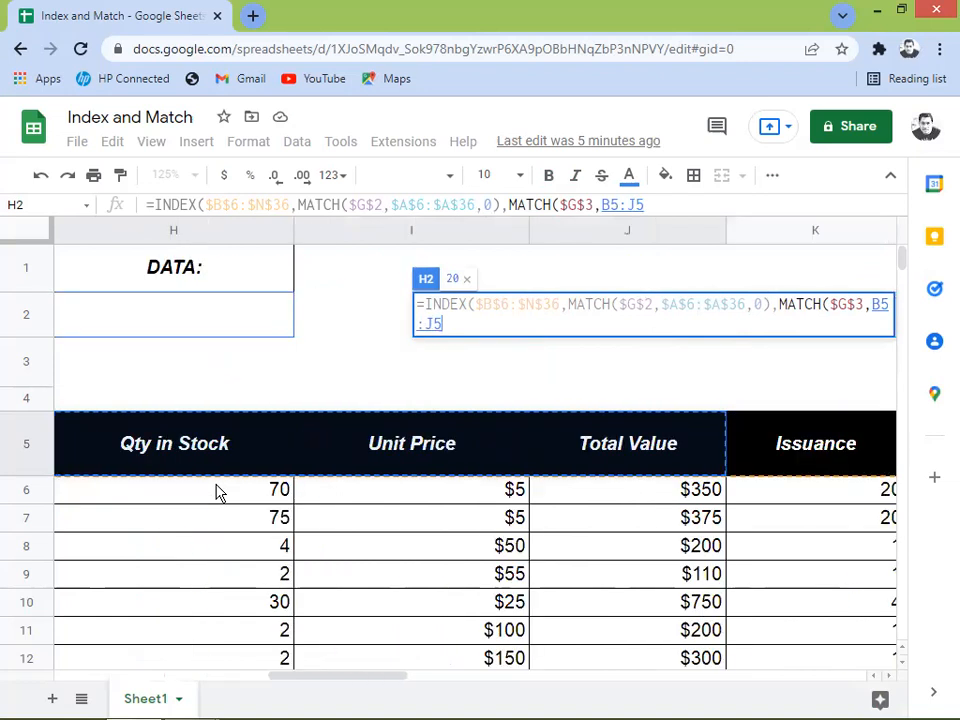
{"action": "key", "text": "shift+Right"}
{"action": "key", "text": "shift+Right"}
{"action": "key", "text": "shift+Left"}
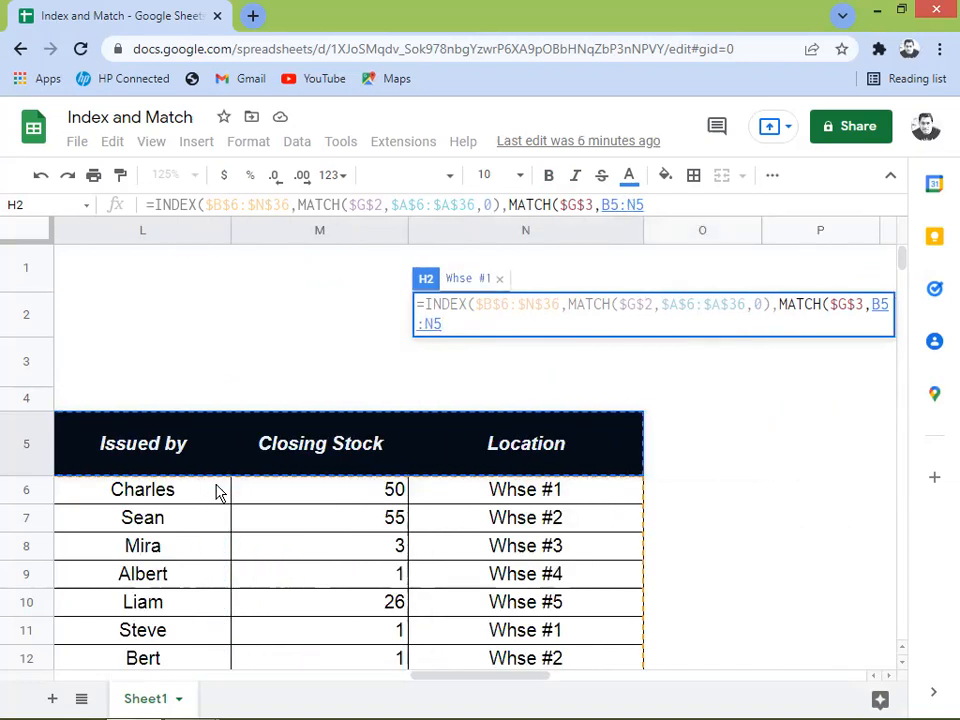
{"action": "key", "text": "F4"}
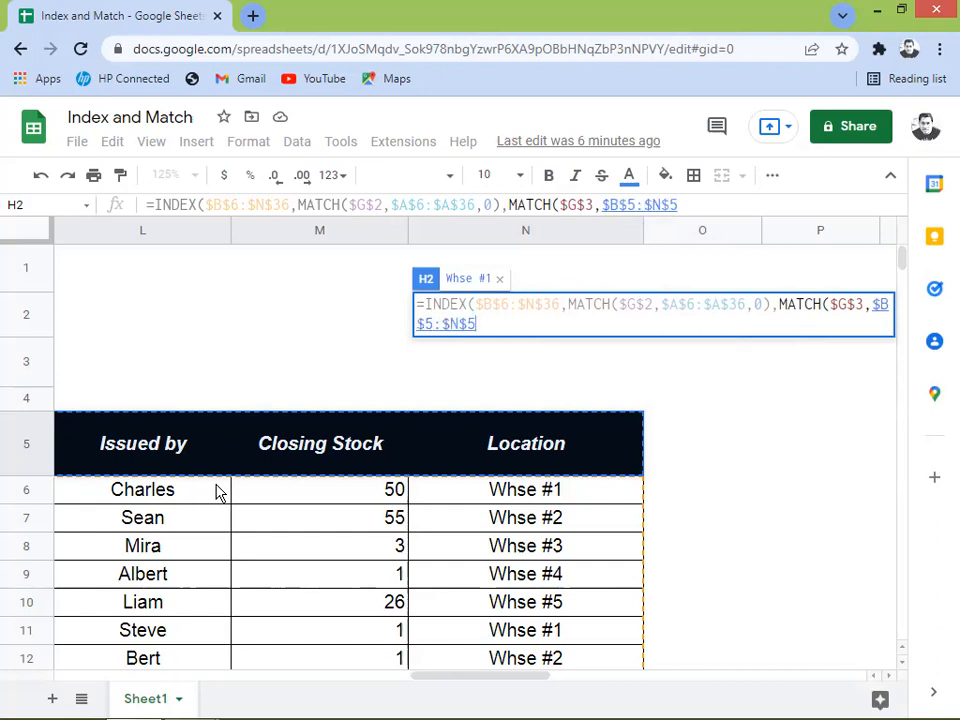
Give the second MATCH search type 0, close both functions and enter the finished formula in H2
{"action": "type", "text": ","}
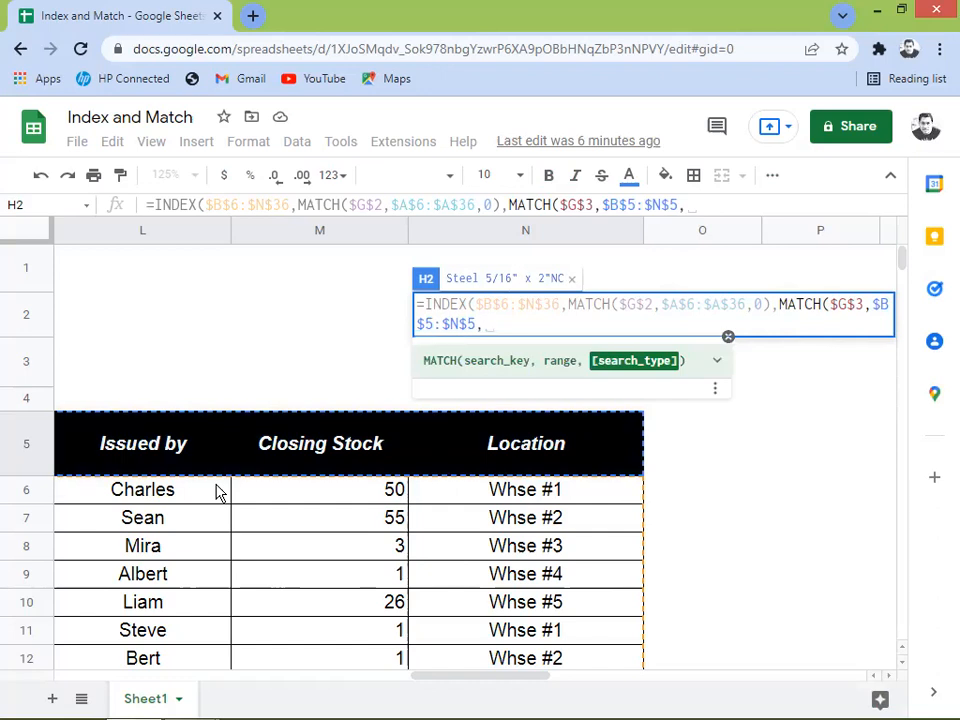
{"action": "type", "text": "0"}
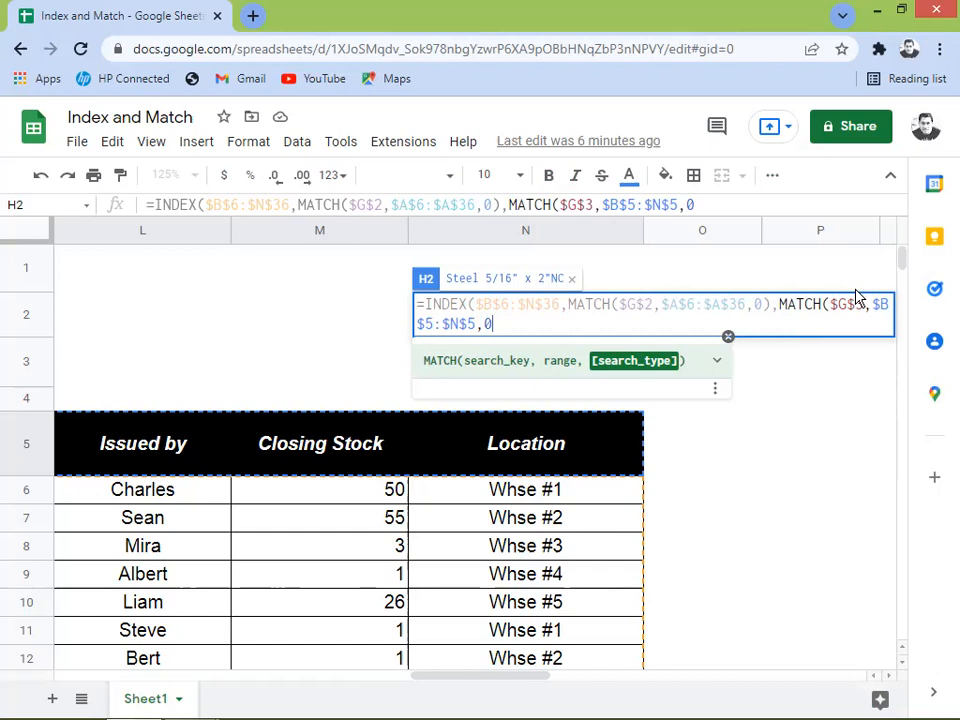
{"action": "type", "text": "))"}
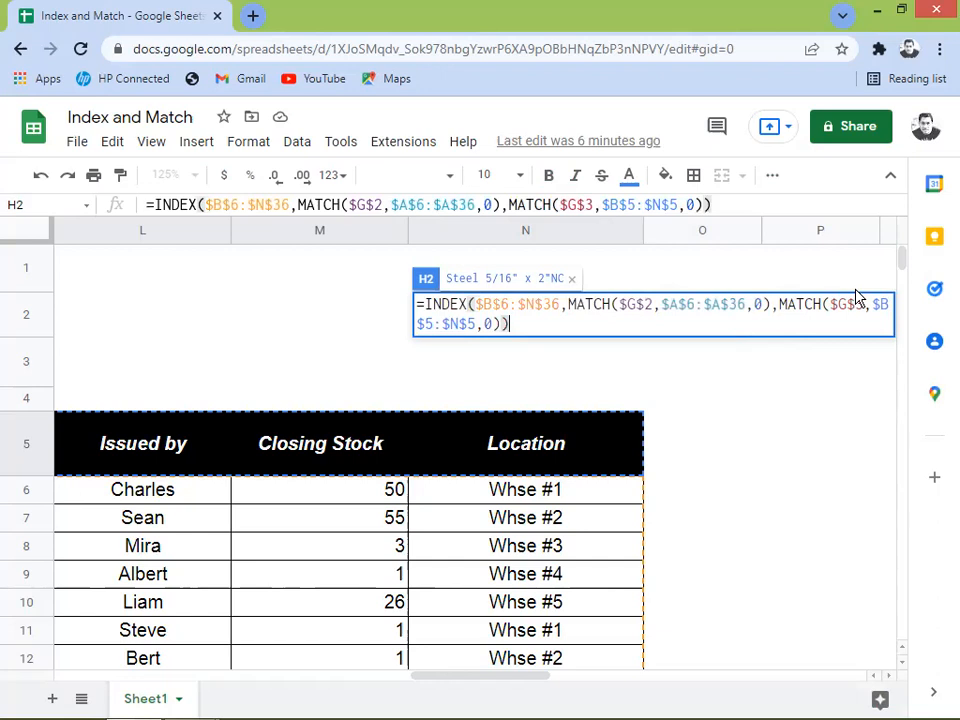
{"action": "key", "text": "Return"}
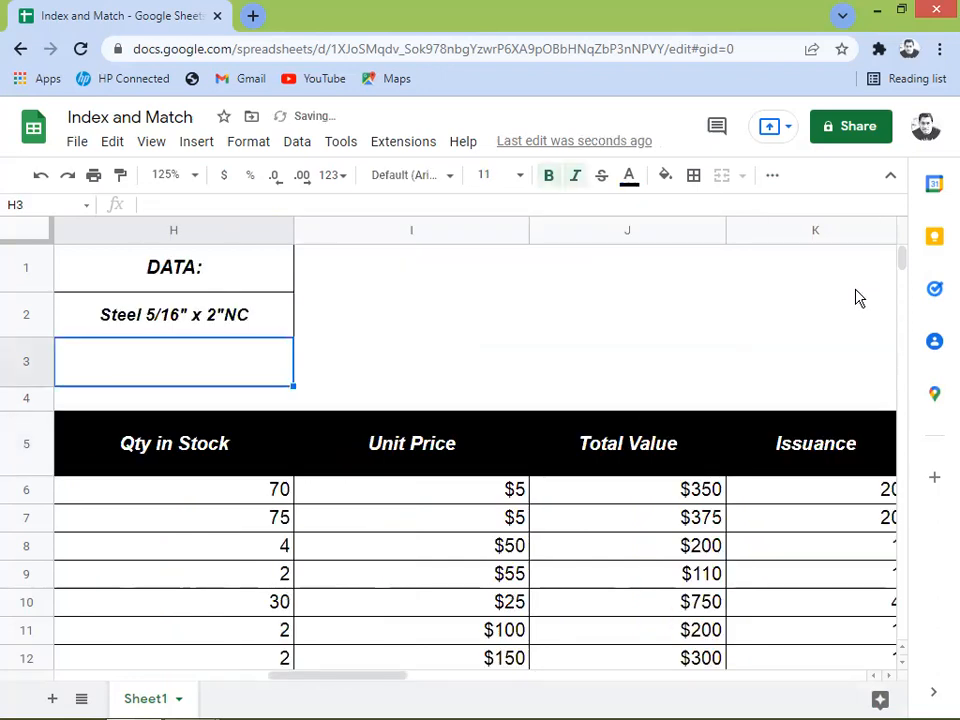
Check the Data result for the chosen Item and Particulars against the Fastener row of the inventory table
{"action": "key", "text": "Up"}
{"action": "key", "text": "Left"}
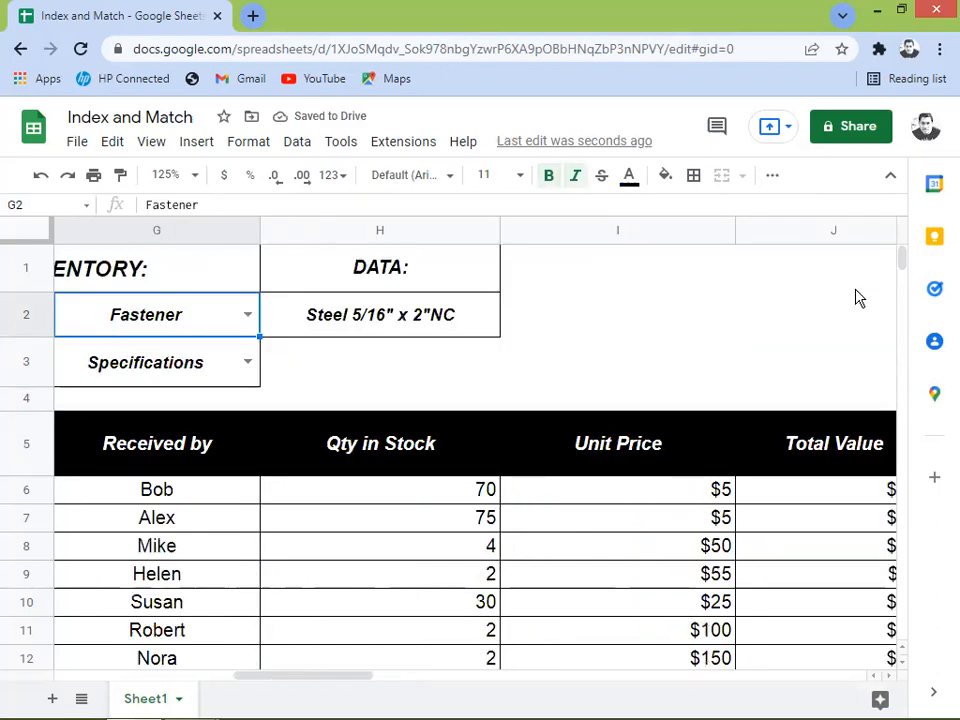
{"action": "key", "text": "Left"}
{"action": "key", "text": "Right"}
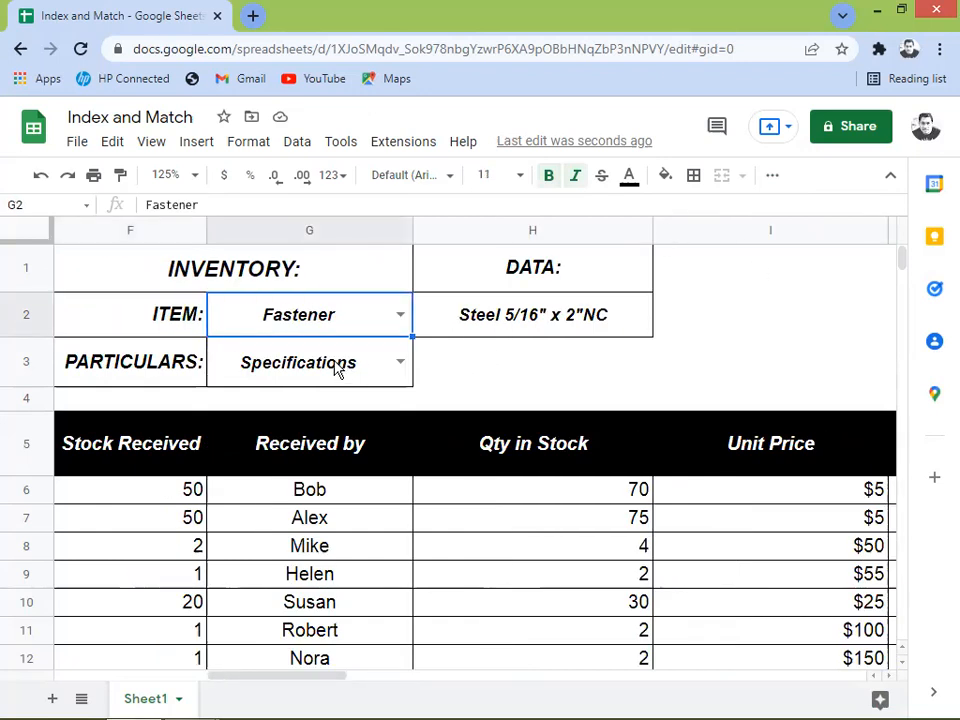
{"action": "left_click", "coordinate": [380, 353]}
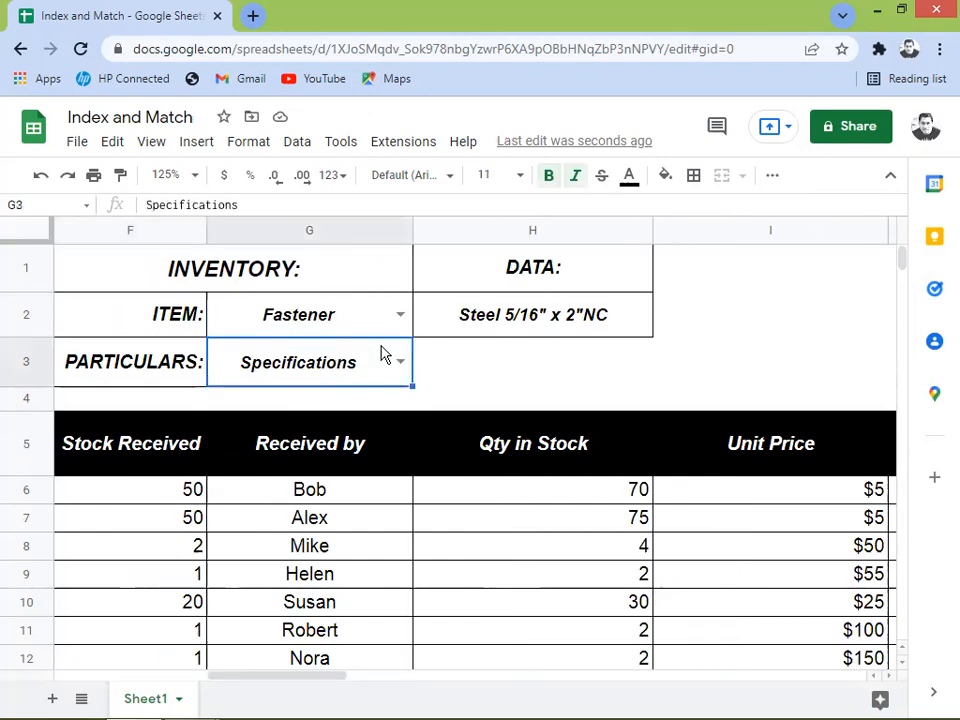
{"action": "left_click", "coordinate": [492, 320]}
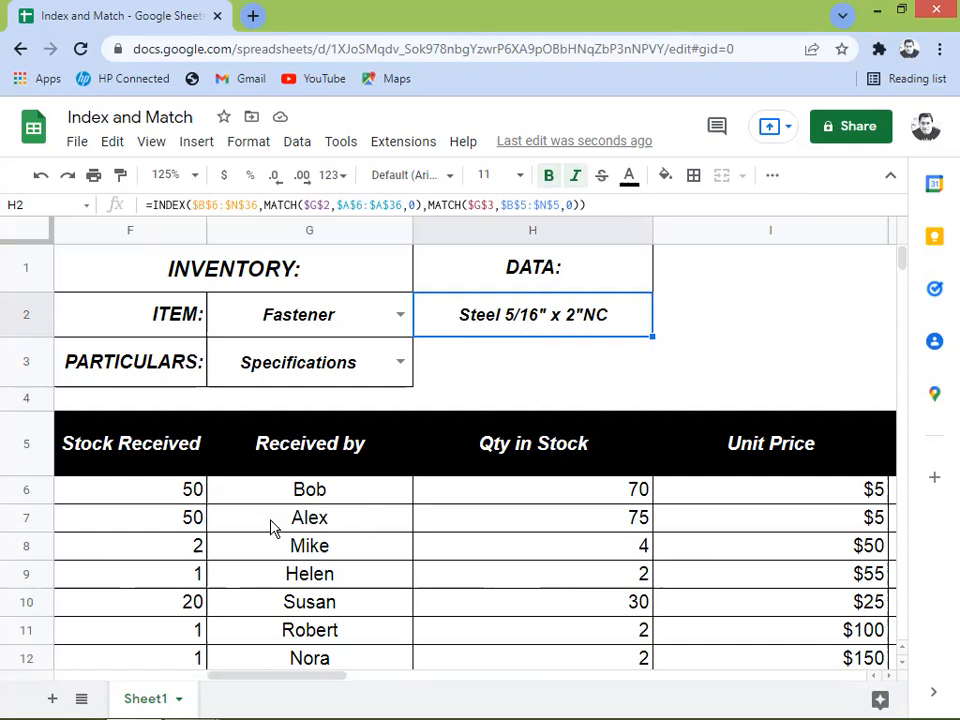
{"action": "left_click", "coordinate": [166, 503]}
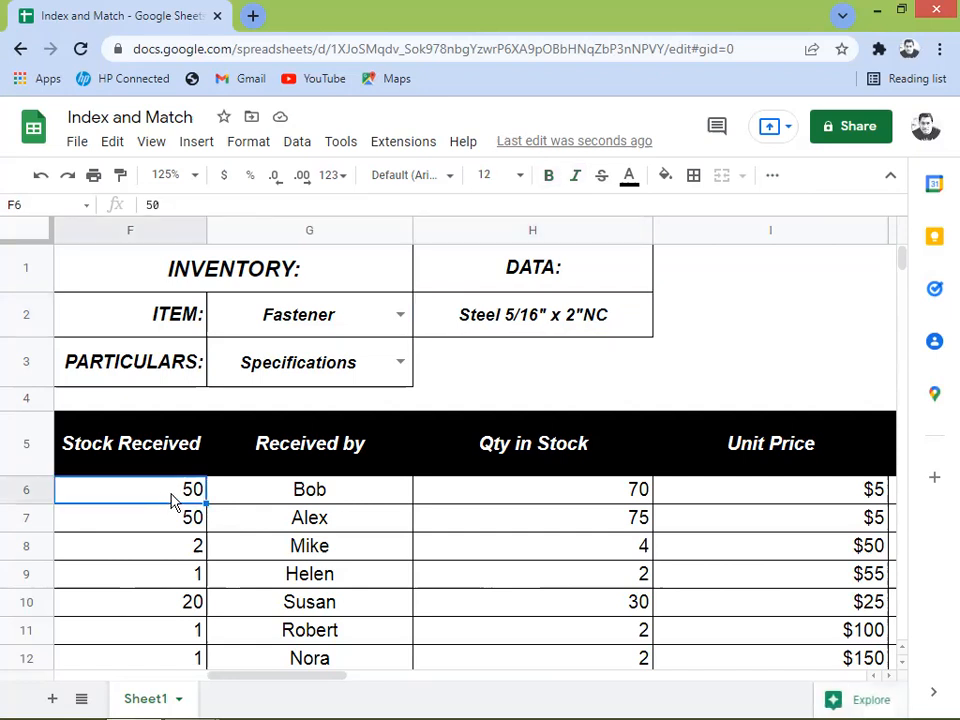
{"action": "key", "text": "Left"}
{"action": "key", "text": "Left"}
{"action": "key", "text": "Left"}
{"action": "key", "text": "Left"}
{"action": "key", "text": "Left"}
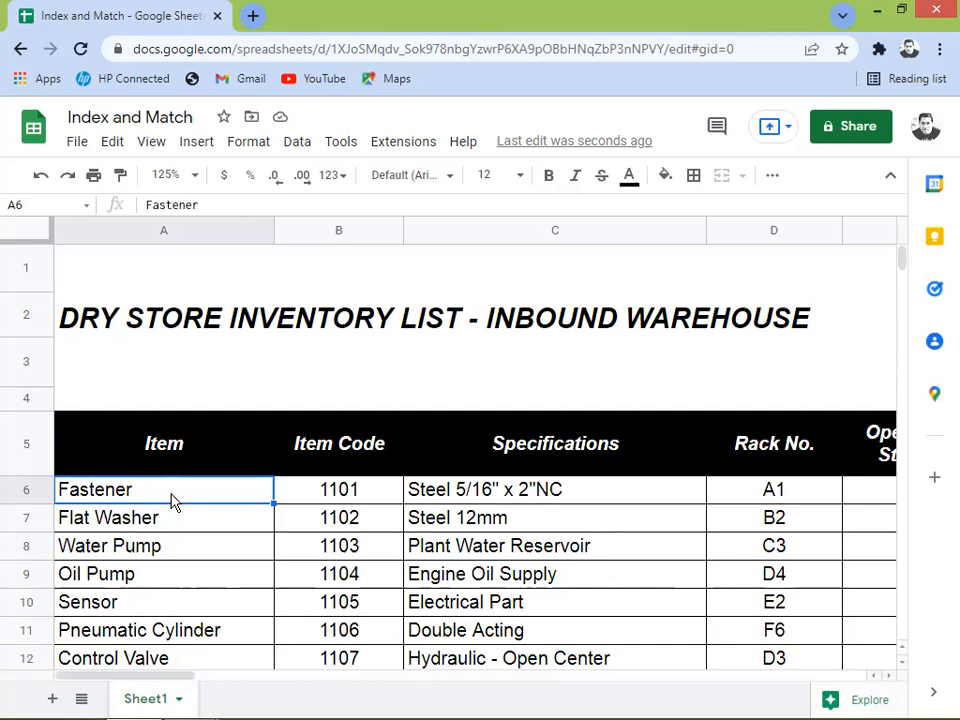
Read along the Fastener row from Specifications to the stock columns and compare it with the Data cell
{"action": "key", "text": "Right"}
{"action": "key", "text": "Right"}
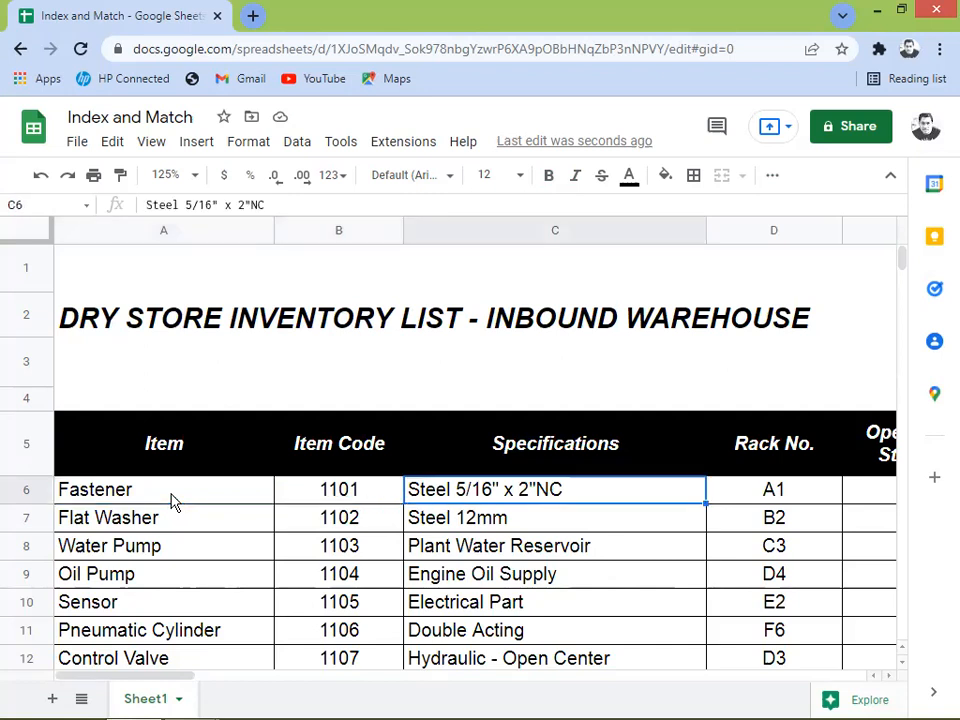
{"action": "key", "text": "Up"}
{"action": "key", "text": "Down"}
{"action": "key", "text": "Right"}
{"action": "key", "text": "Left"}
{"action": "key", "text": "Right"}
{"action": "key", "text": "Right"}
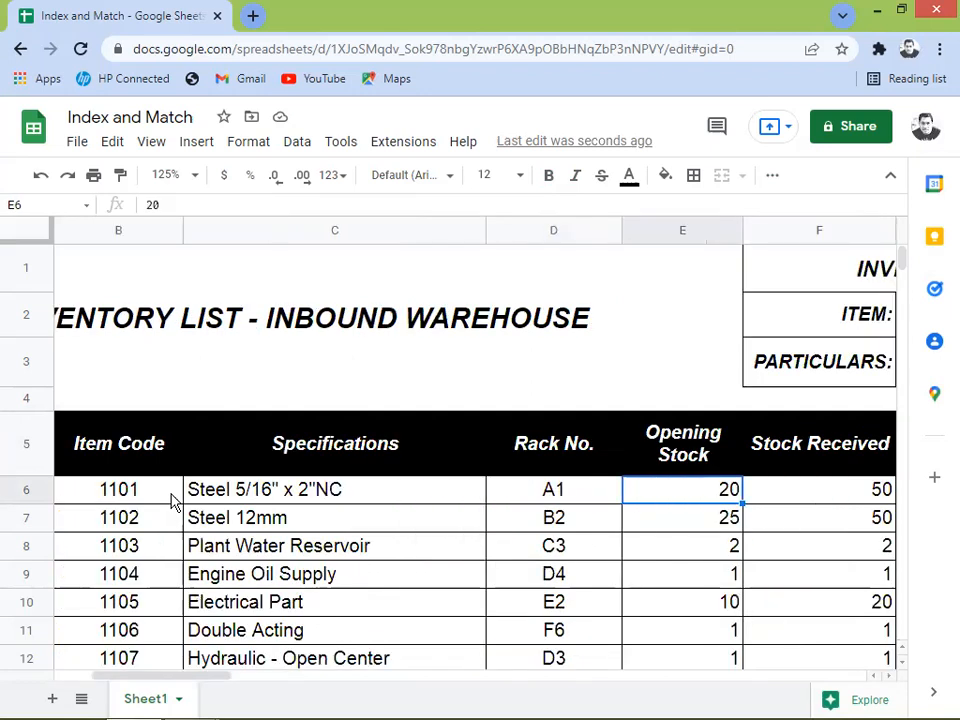
{"action": "key", "text": "Right"}
{"action": "key", "text": "Right"}
{"action": "key", "text": "Right"}
{"action": "key", "text": "Right"}
{"action": "key", "text": "Left"}
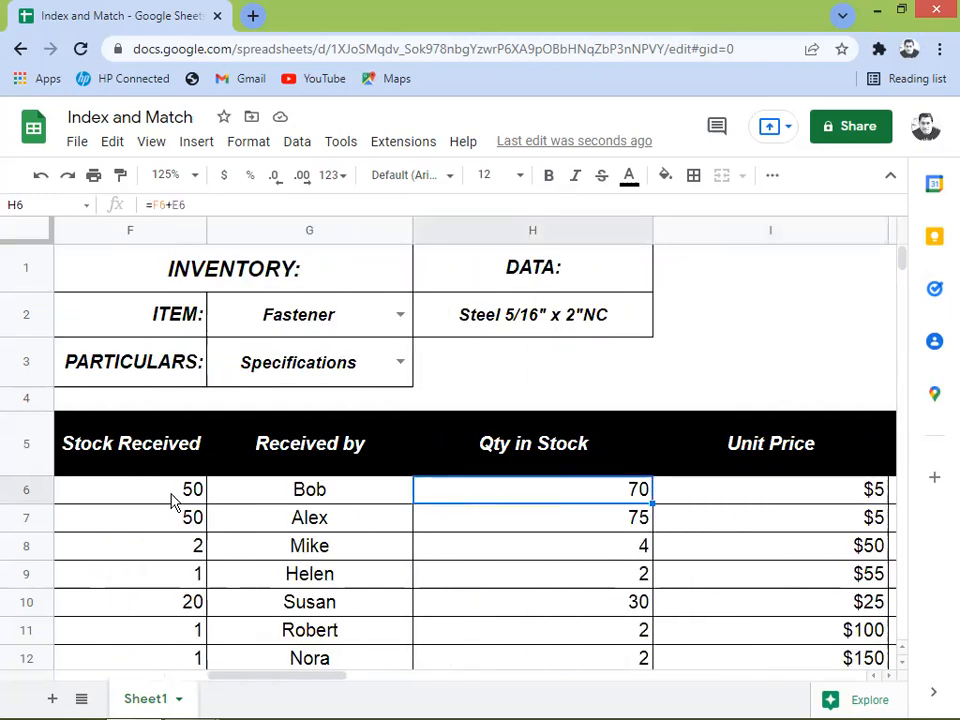
Test the lookup by choosing Oil Pump as the Item and Received by as the Particulars
{"action": "left_click", "coordinate": [399, 317]}
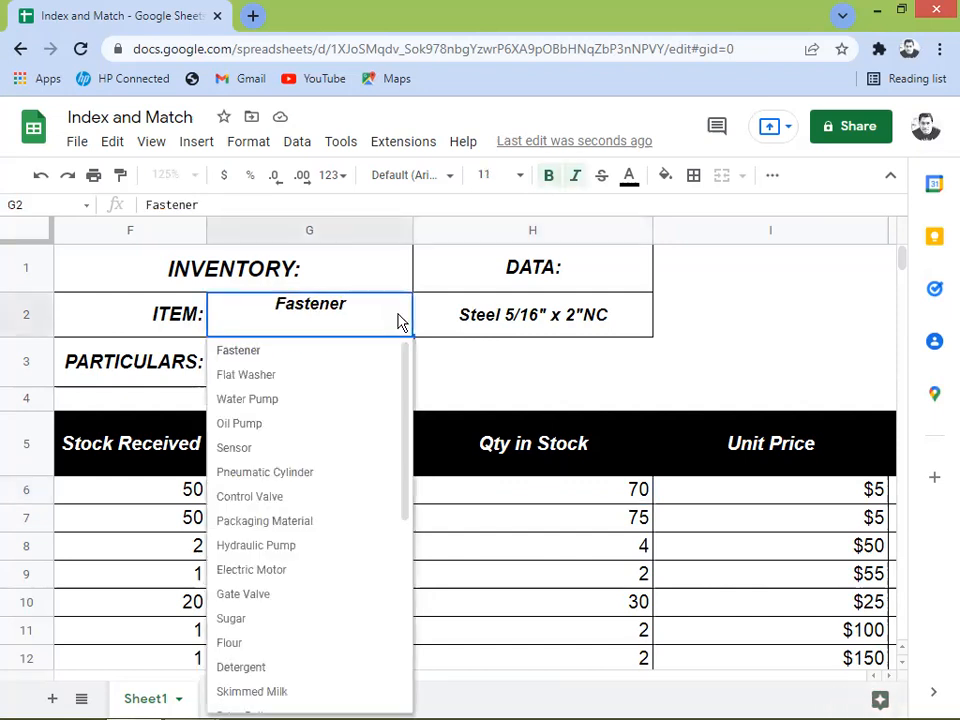
{"action": "left_click", "coordinate": [252, 424]}
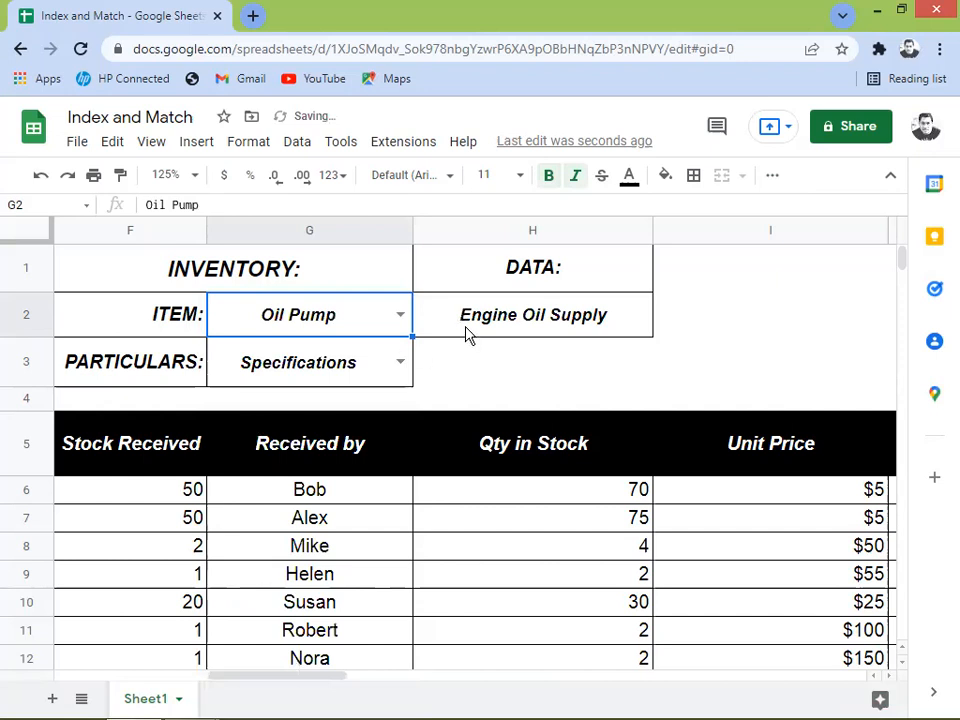
{"action": "left_click", "coordinate": [400, 363]}
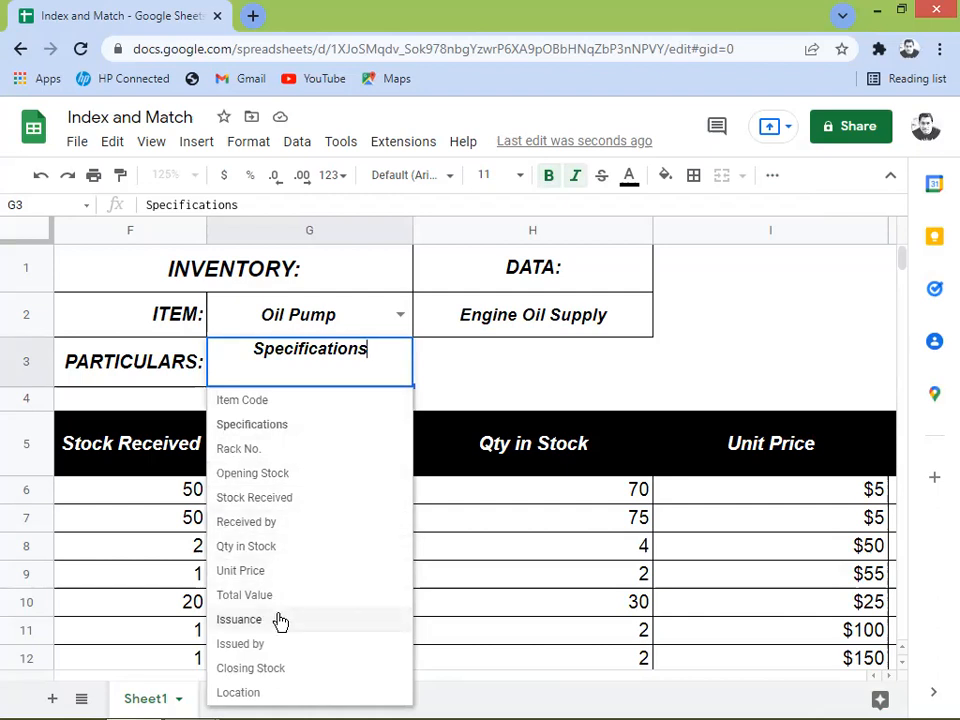
{"action": "left_click", "coordinate": [276, 527]}
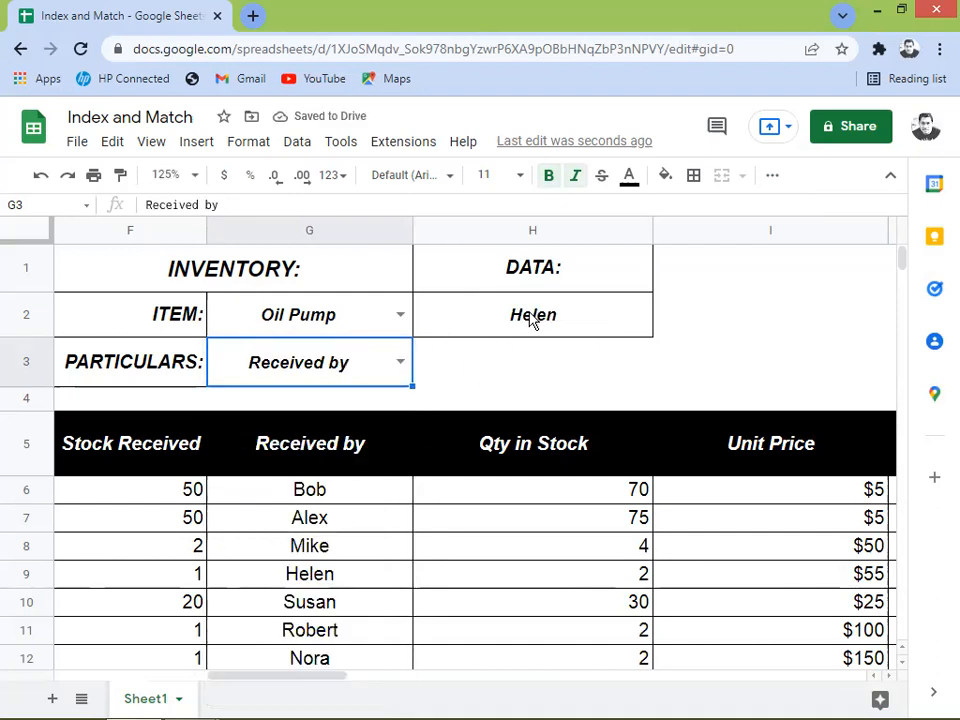
Compare the Data result with the Received by entry in the Oil Pump row and review that row's other columns
{"action": "left_click", "coordinate": [320, 580]}
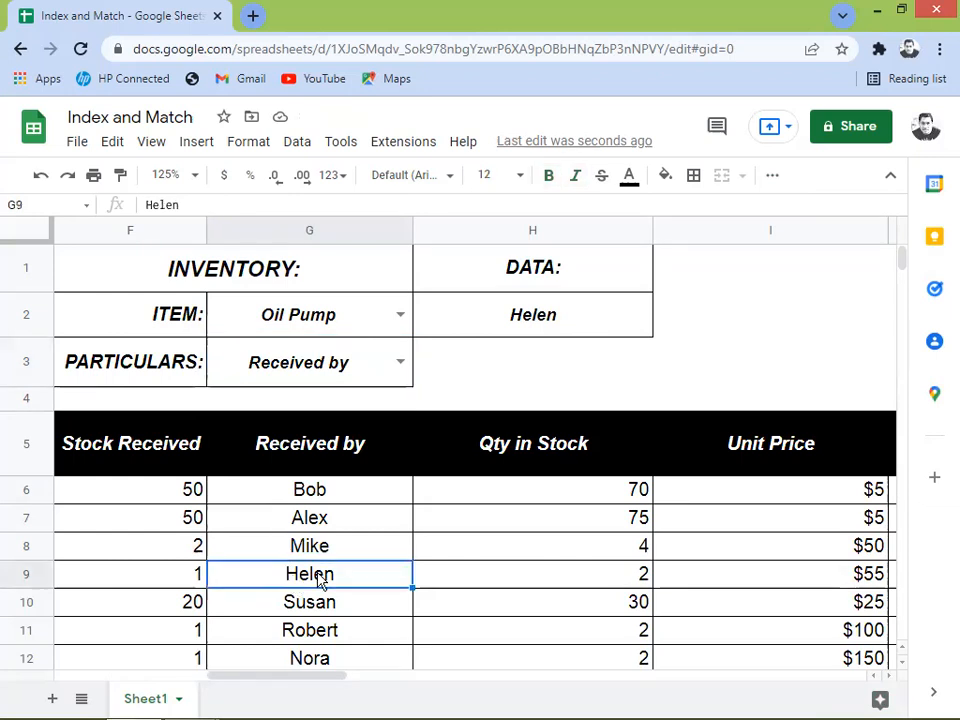
{"action": "key", "text": "Left"}
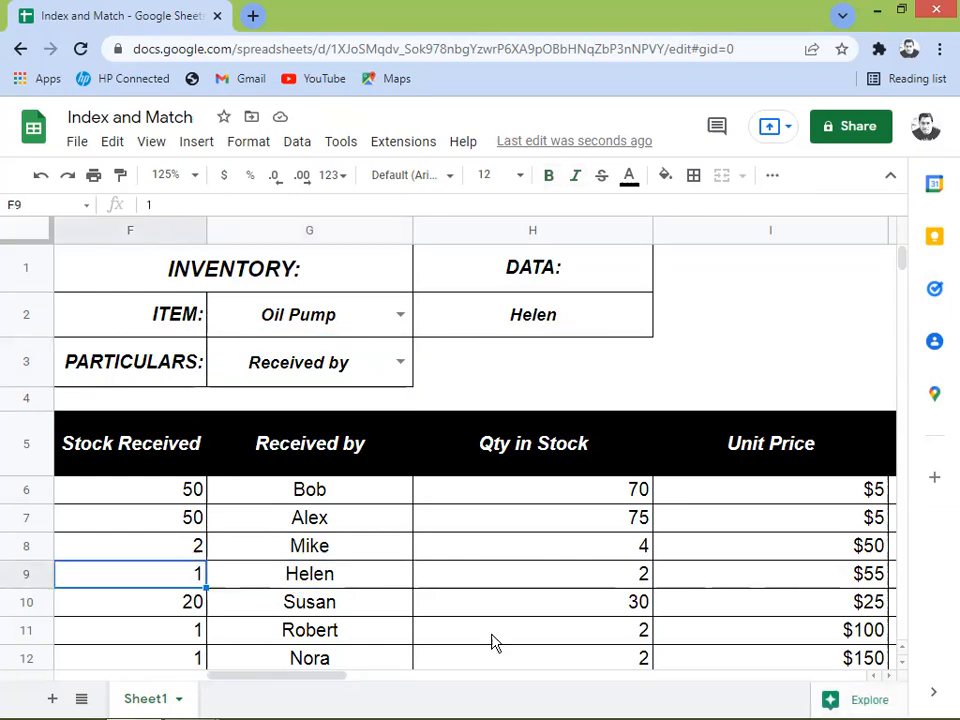
{"action": "key", "text": "Home"}
{"action": "key", "text": "Right"}
{"action": "key", "text": "Right"}
{"action": "key", "text": "Left"}
{"action": "key", "text": "Right"}
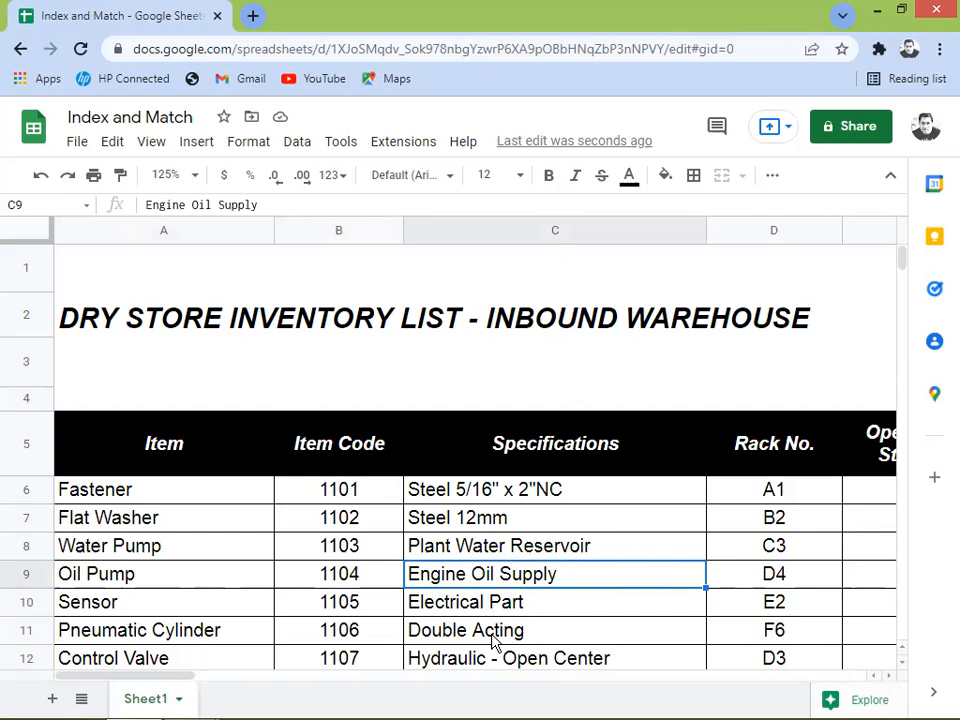
{"action": "key", "text": "Right"}
{"action": "key", "text": "Right"}
{"action": "key", "text": "Right"}
{"action": "key", "text": "Right"}
{"action": "key", "text": "Right"}
{"action": "key", "text": "Right"}
{"action": "key", "text": "Right"}
{"action": "key", "text": "Right"}
{"action": "key", "text": "Right"}
{"action": "key", "text": "Right"}
{"action": "key", "text": "Left"}
{"action": "key", "text": "Left"}
{"action": "key", "text": "Left"}
{"action": "key", "text": "Left"}
{"action": "key", "text": "Left"}
{"action": "key", "text": "Left"}
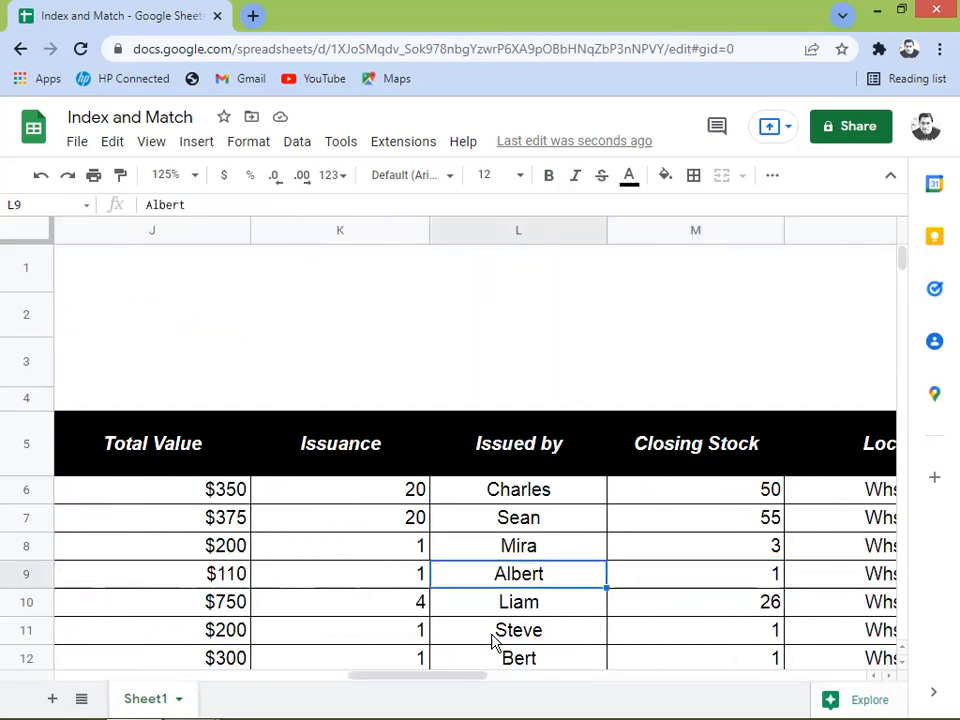
{"action": "key", "text": "Left"}
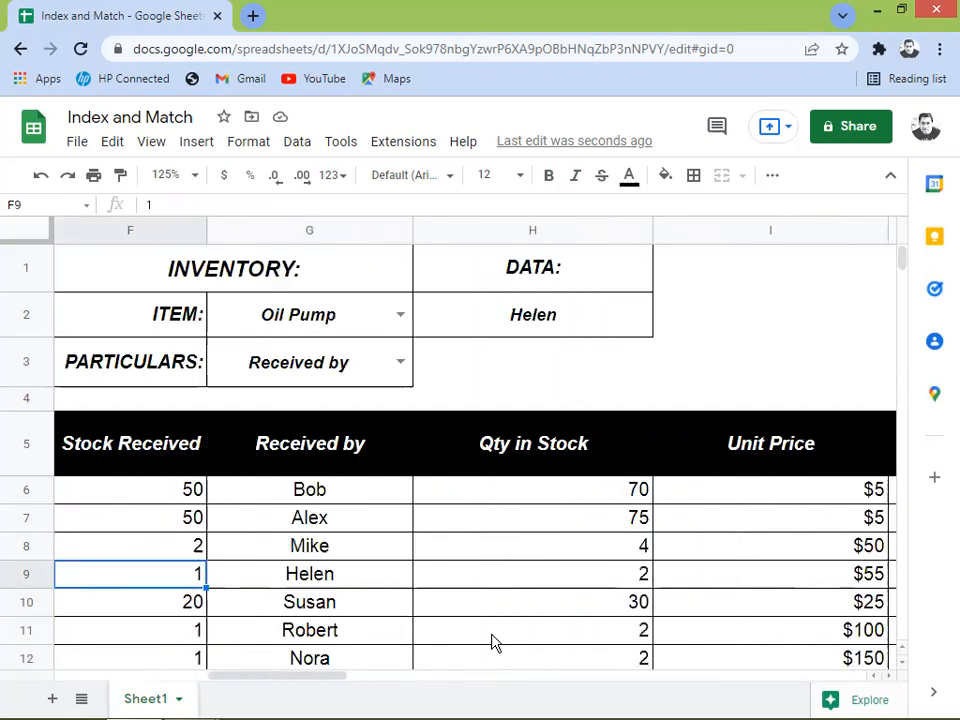
Test the Oil Pump lookup with Particulars set in turn to Unit Price, Qty in Stock and Closing Stock
{"action": "left_click", "coordinate": [400, 363]}
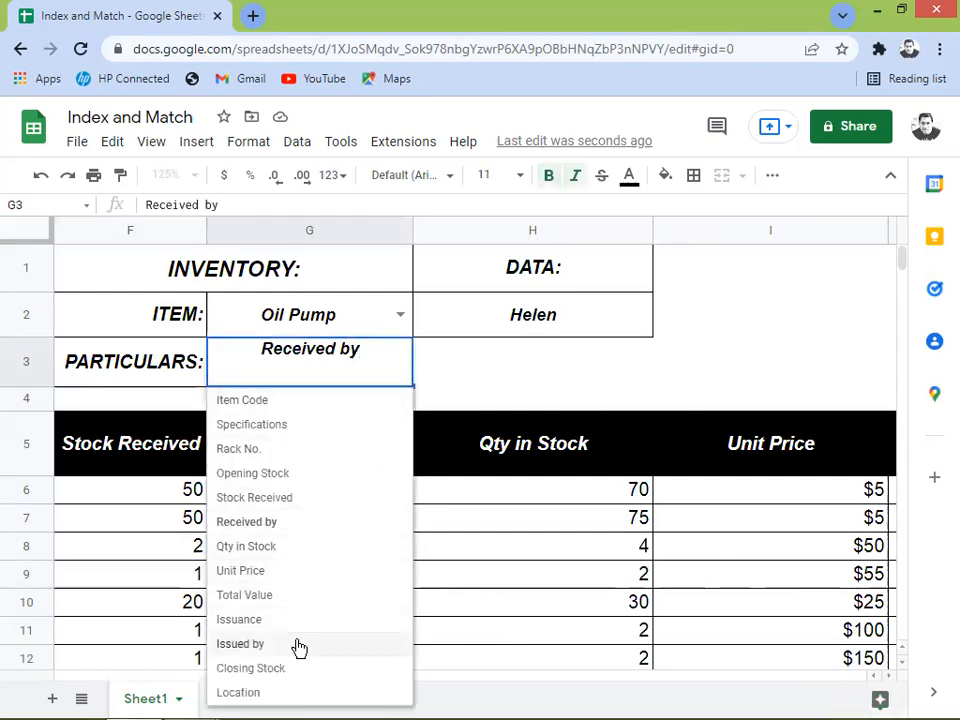
{"action": "left_click", "coordinate": [242, 571]}
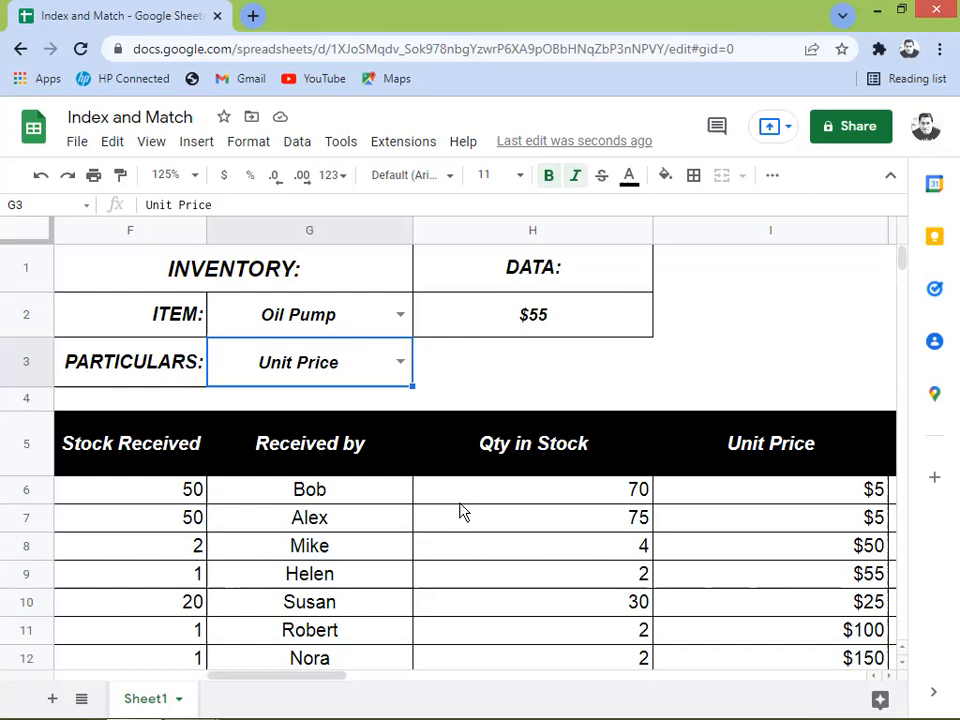
{"action": "left_click", "coordinate": [401, 366]}
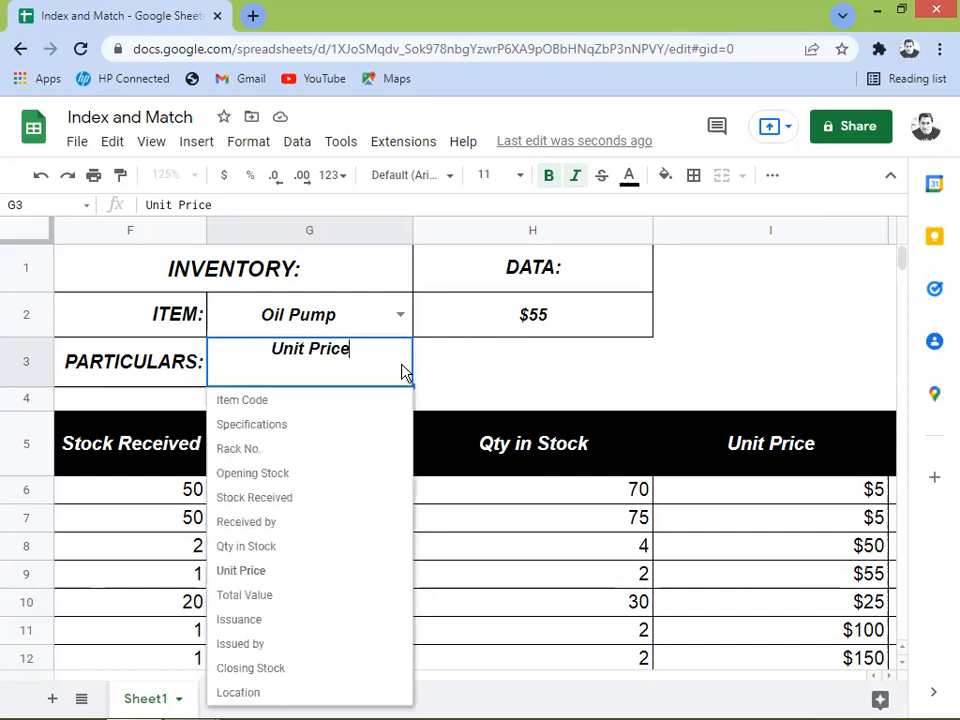
{"action": "left_click", "coordinate": [267, 551]}
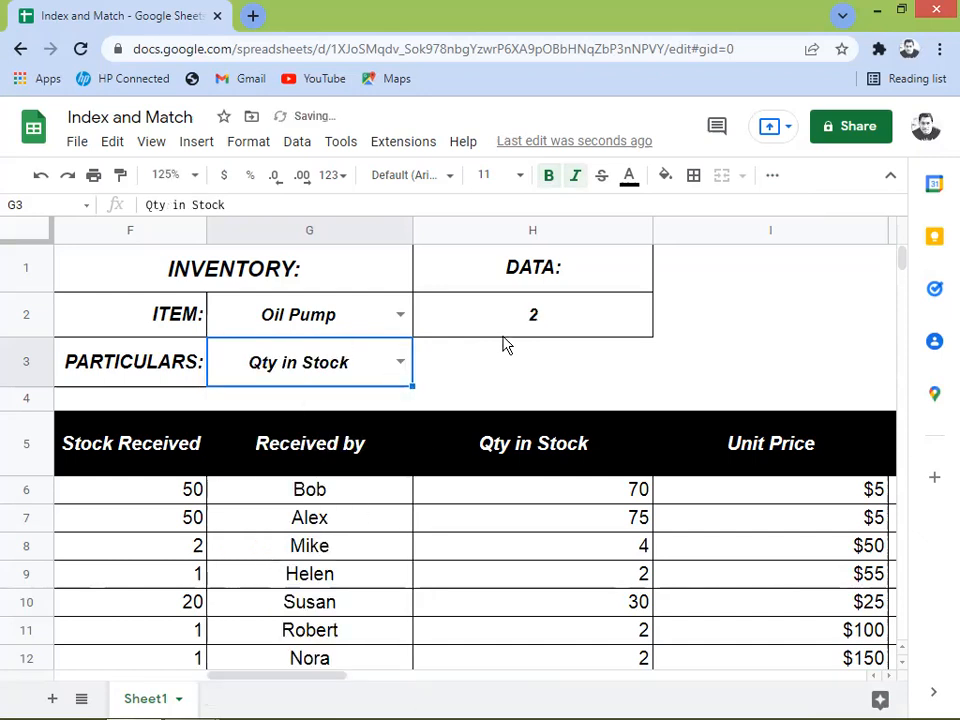
{"action": "left_click", "coordinate": [402, 365]}
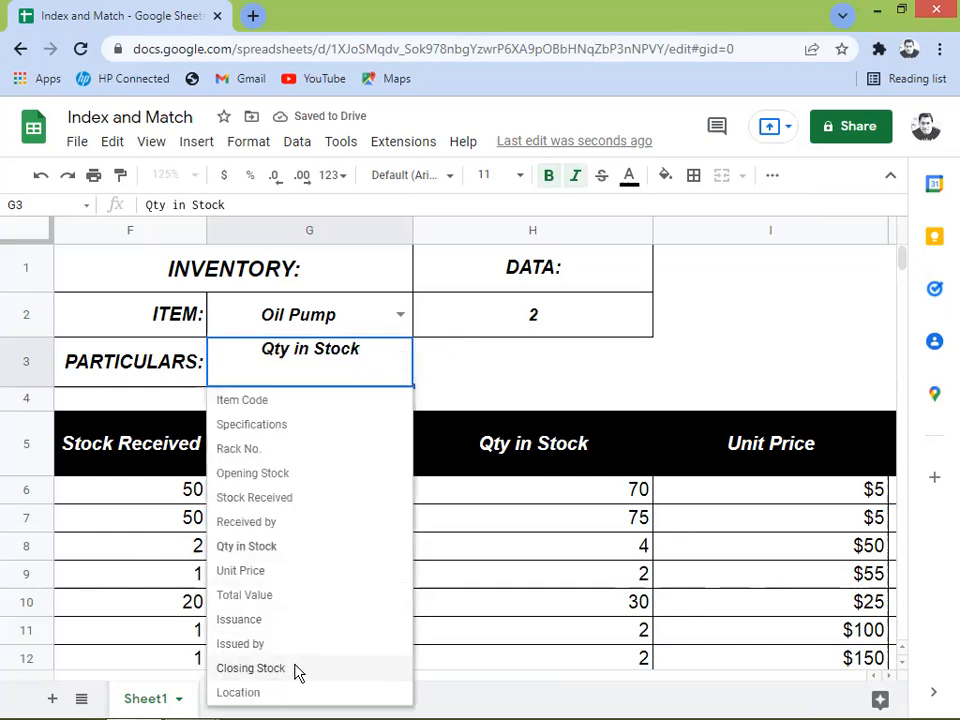
{"action": "left_click", "coordinate": [251, 668]}
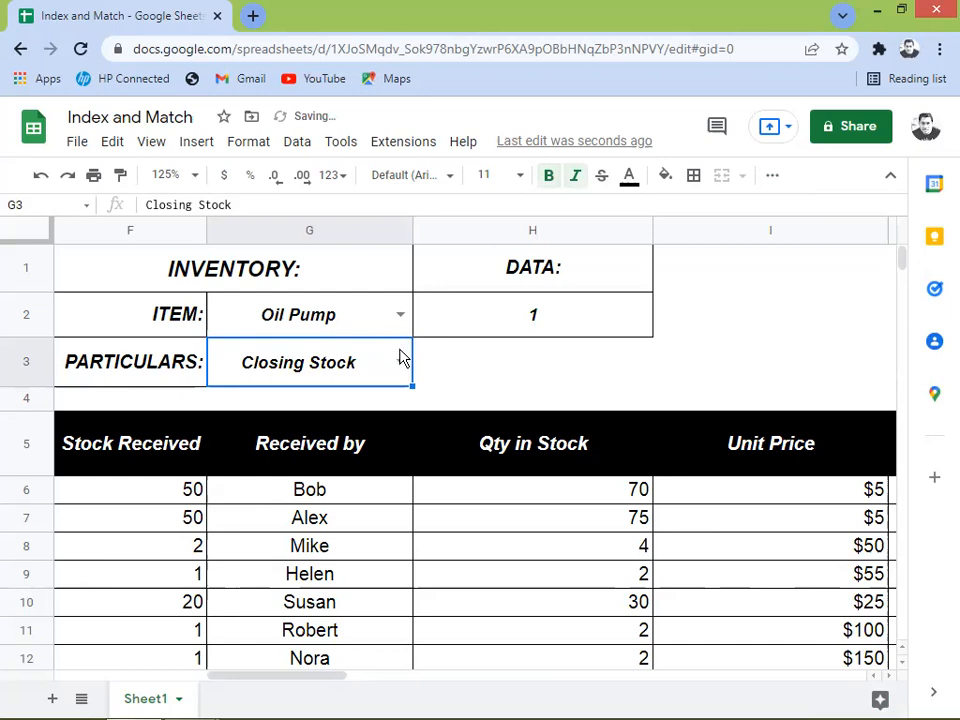
Test the Oil Pump lookup with Particulars set in turn to Issuance, Stock Received and Qty in Stock
{"action": "left_click", "coordinate": [400, 360]}
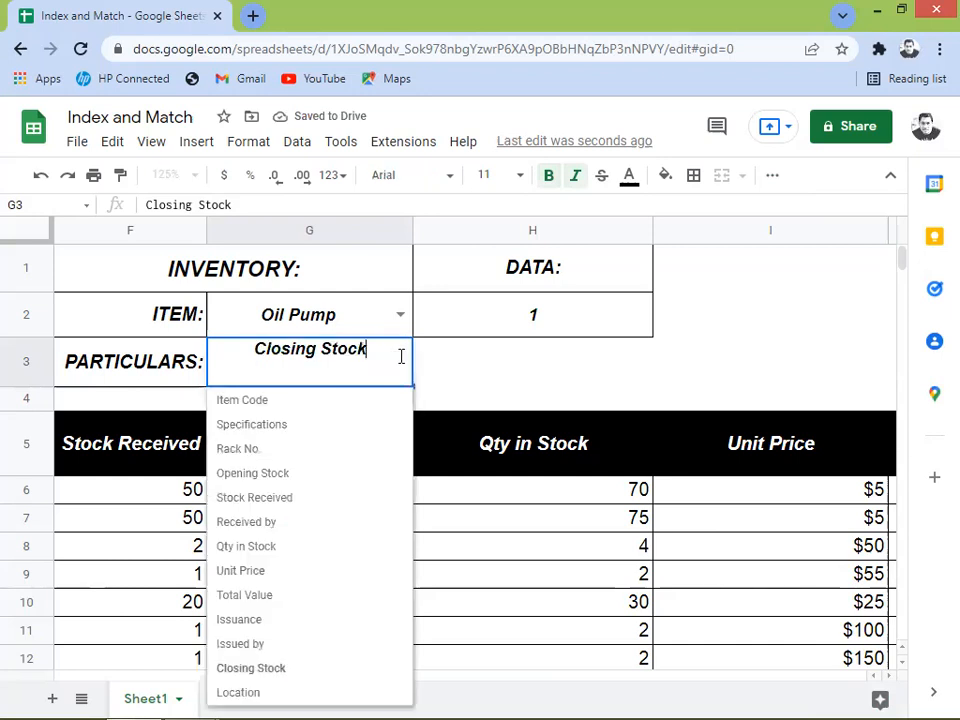
{"action": "left_click", "coordinate": [276, 620]}
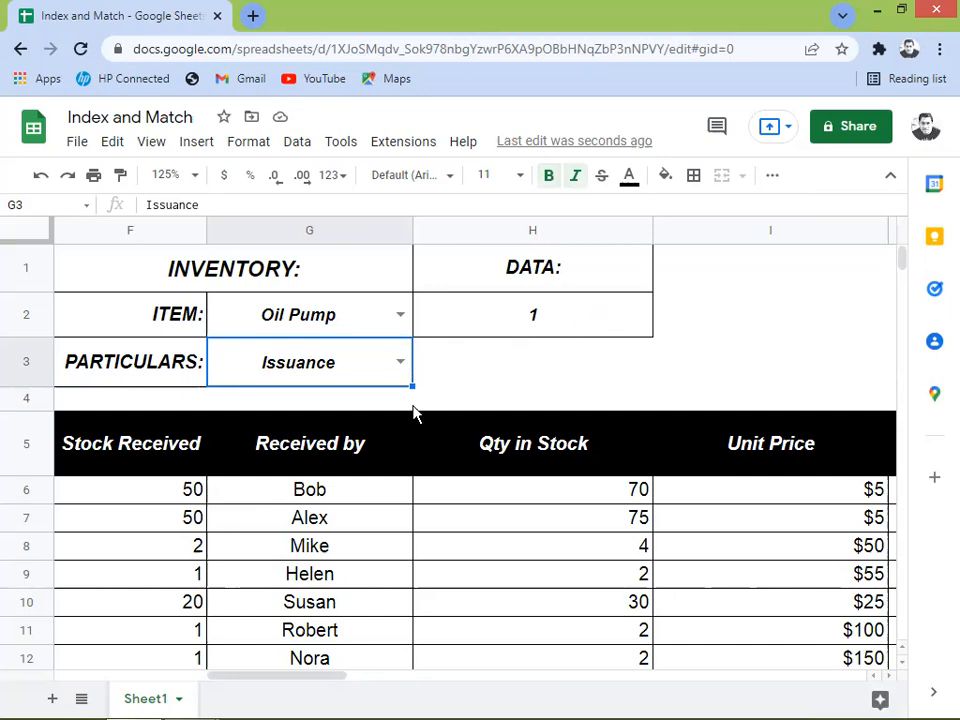
{"action": "left_click", "coordinate": [390, 370]}
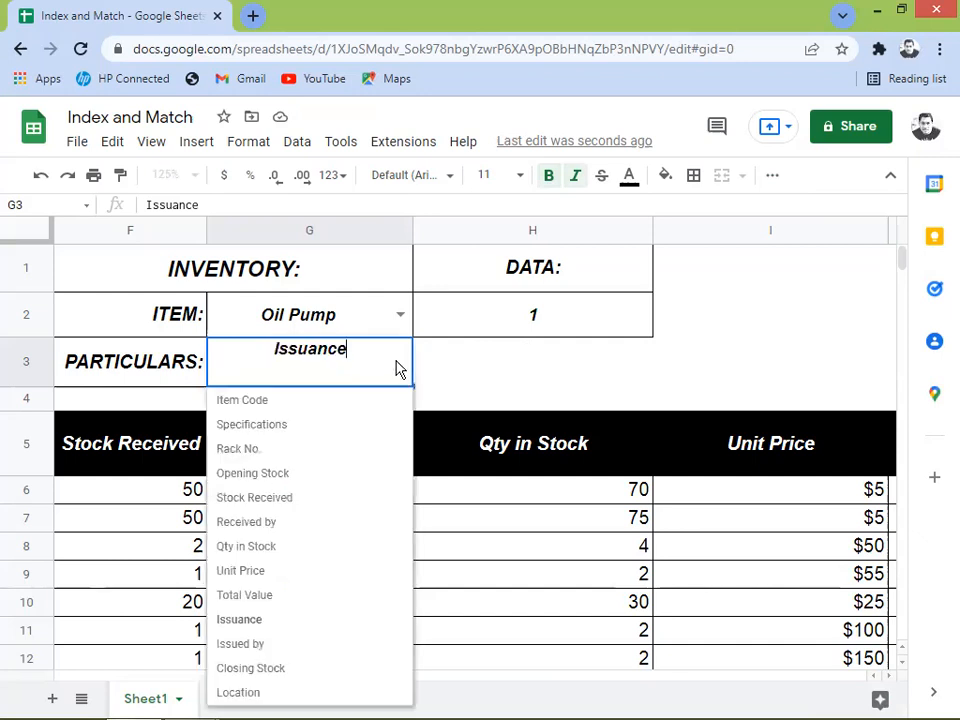
{"action": "left_click", "coordinate": [258, 497]}
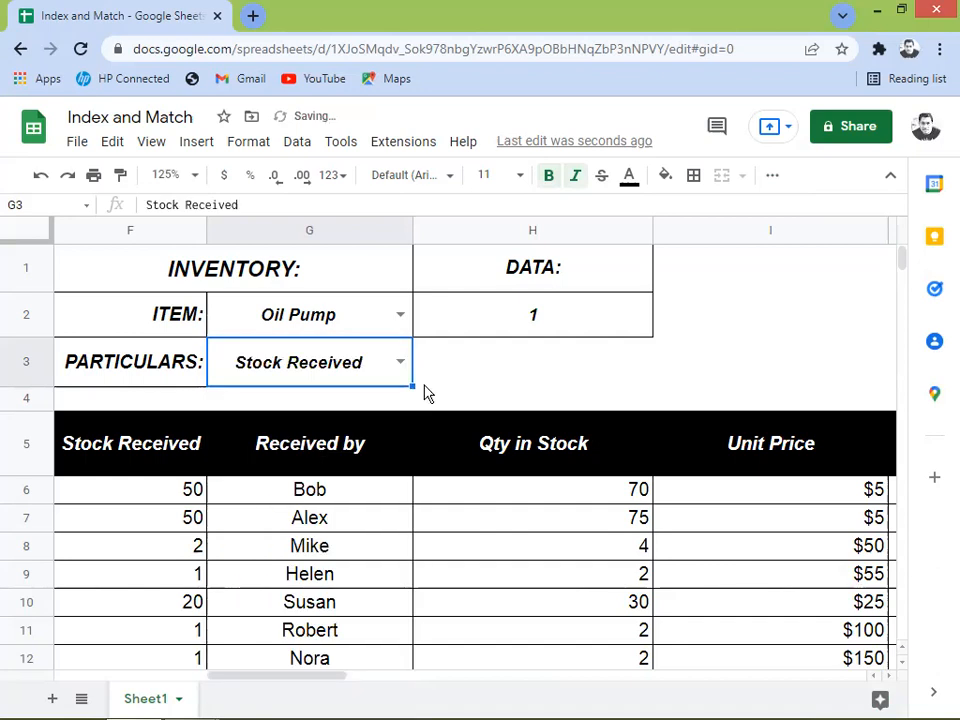
{"action": "left_click", "coordinate": [399, 373]}
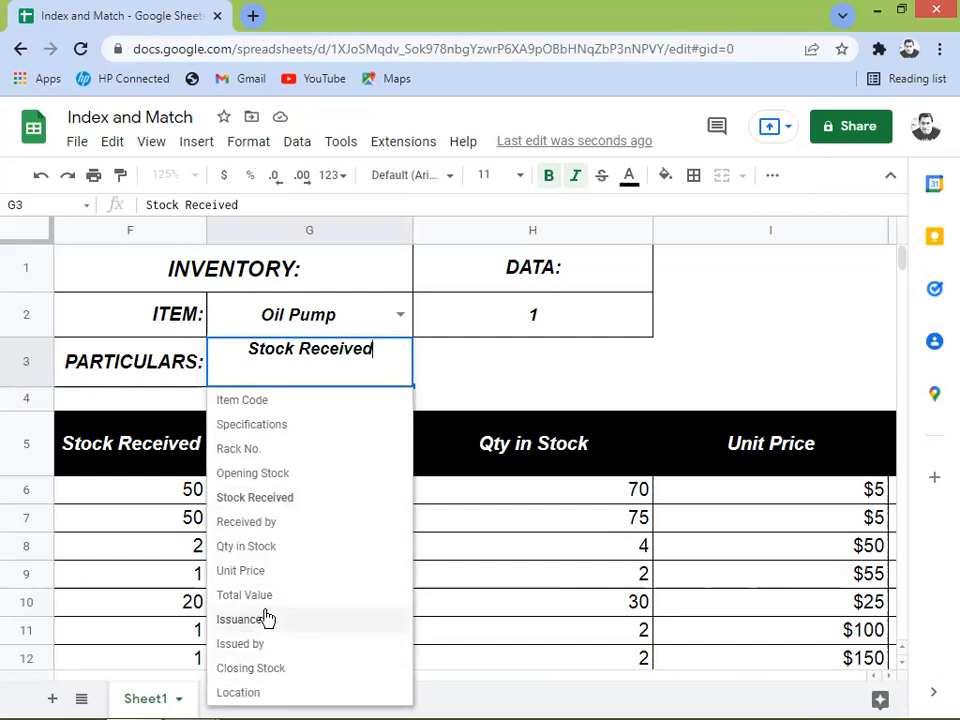
{"action": "left_click", "coordinate": [266, 548]}
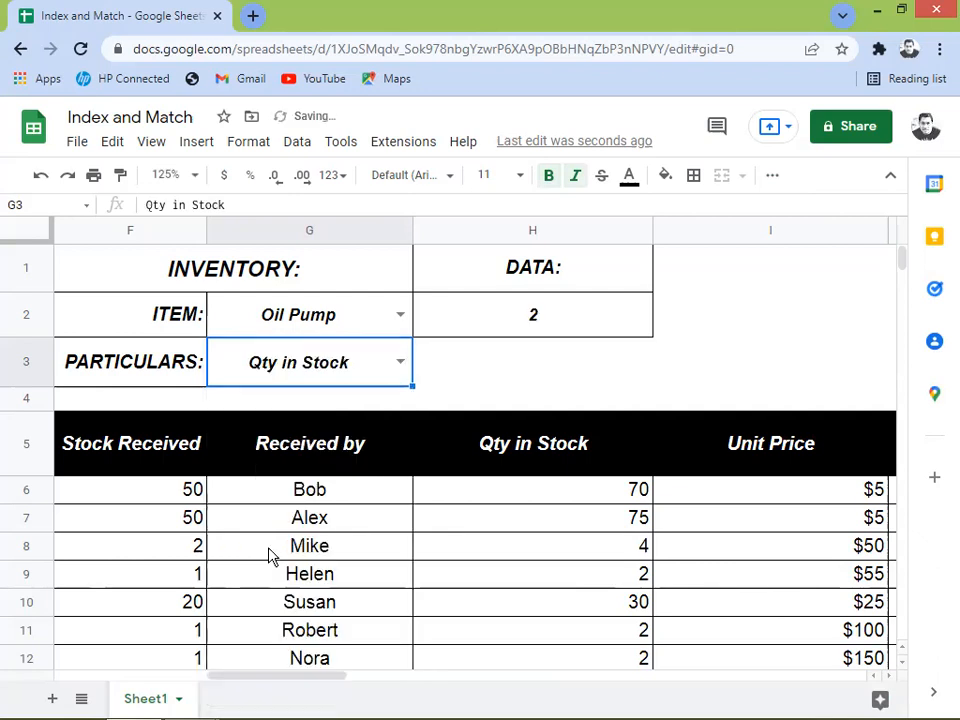
Switch Particulars to Issued by, Received by and back to Issued by to test the name lookups for Oil Pump
{"action": "left_click", "coordinate": [401, 361]}
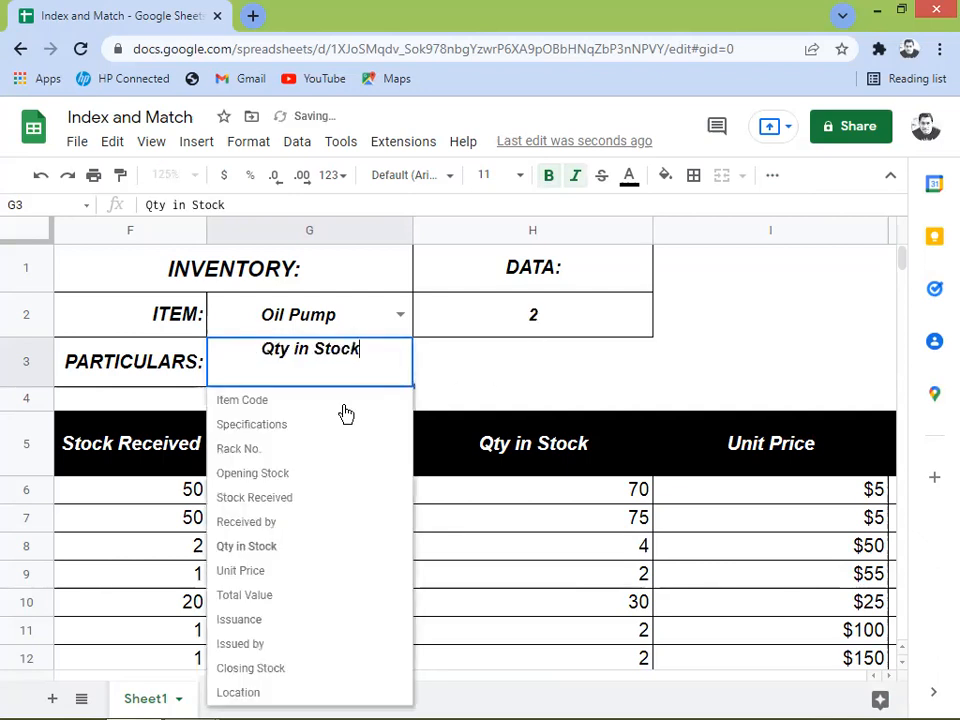
{"action": "left_click", "coordinate": [265, 645]}
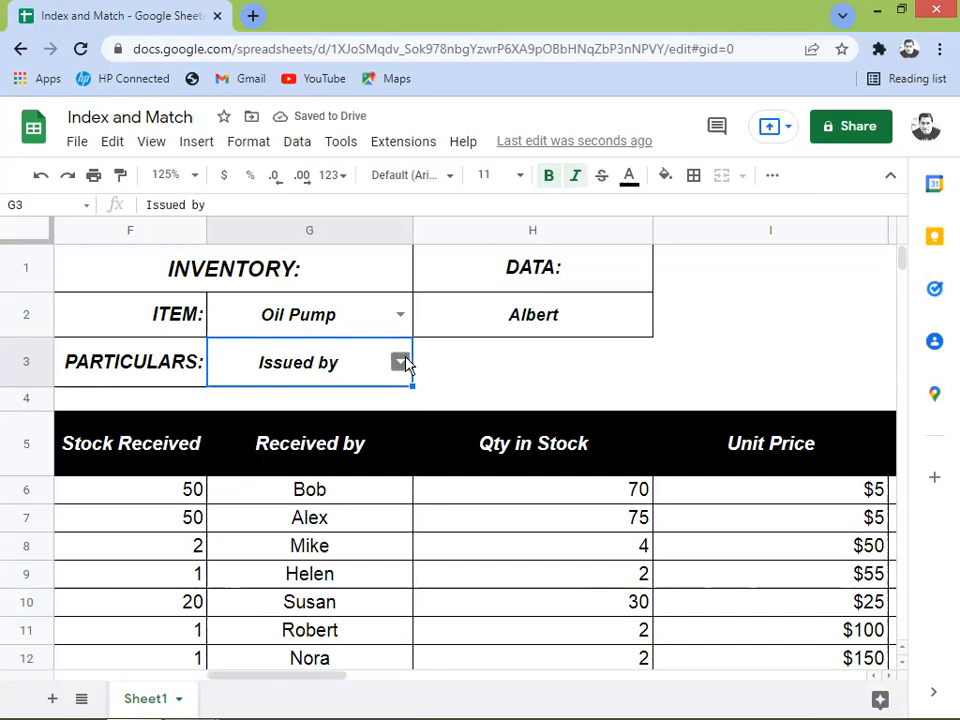
{"action": "left_click", "coordinate": [400, 363]}
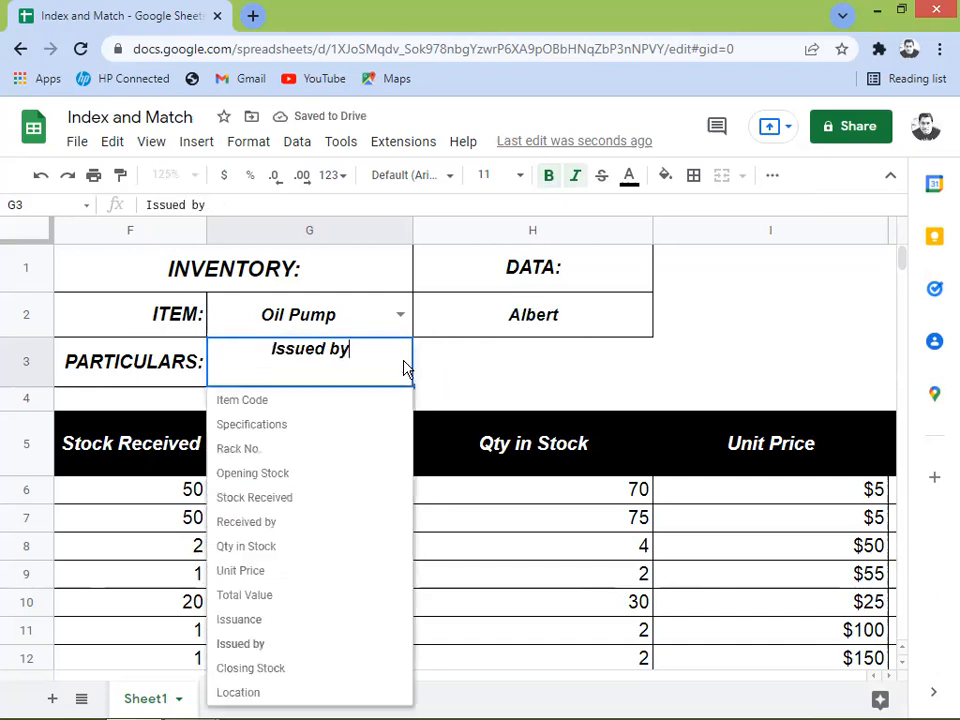
{"action": "left_click", "coordinate": [263, 525]}
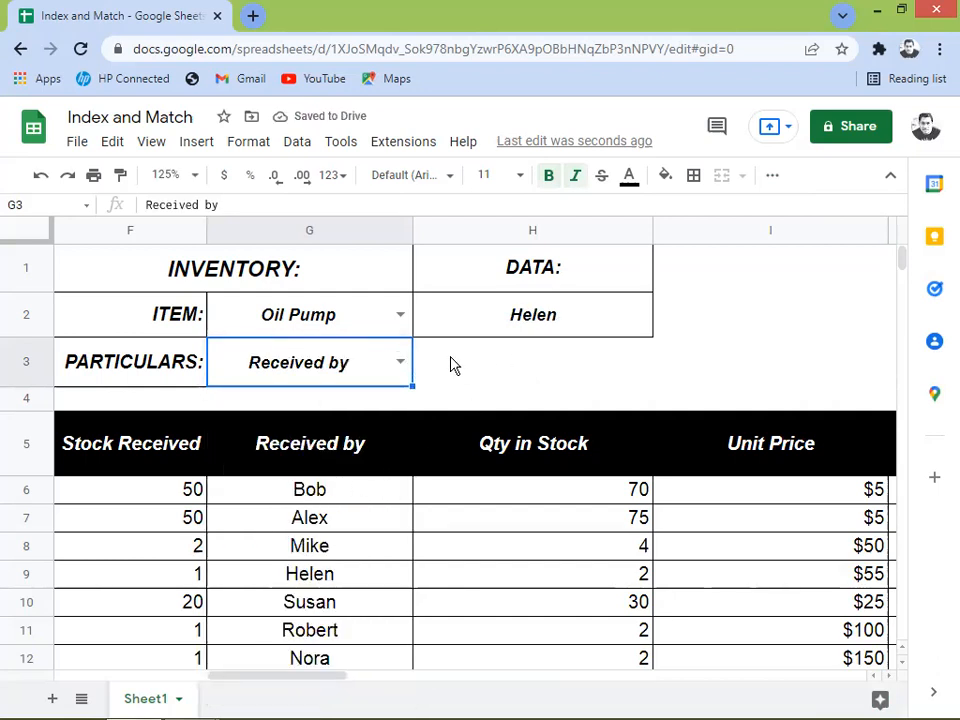
{"action": "left_click", "coordinate": [406, 370]}
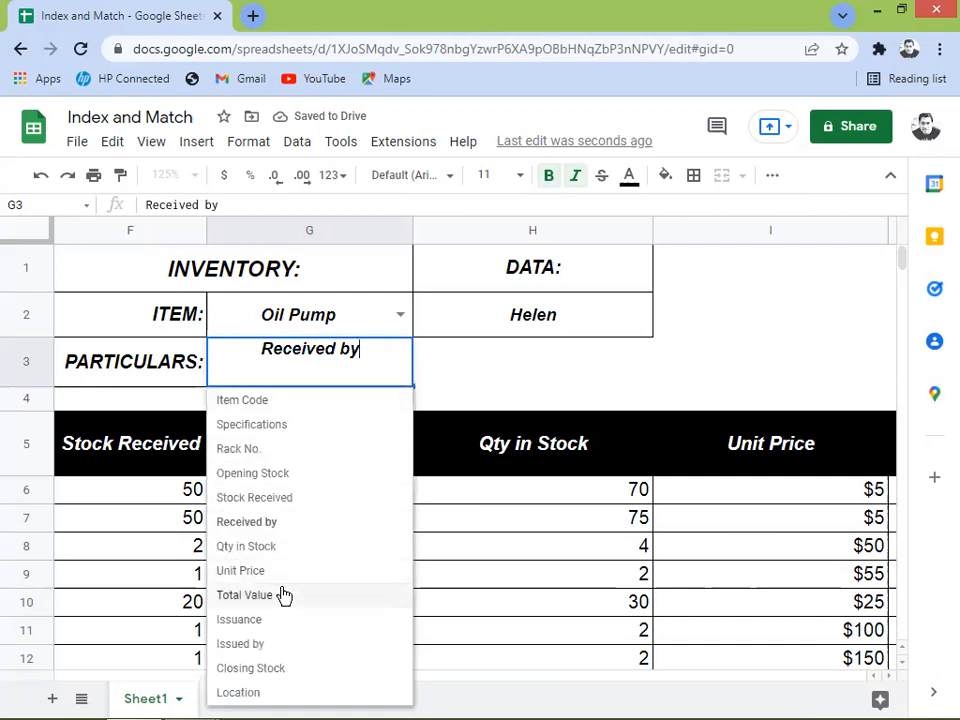
{"action": "left_click", "coordinate": [268, 646]}
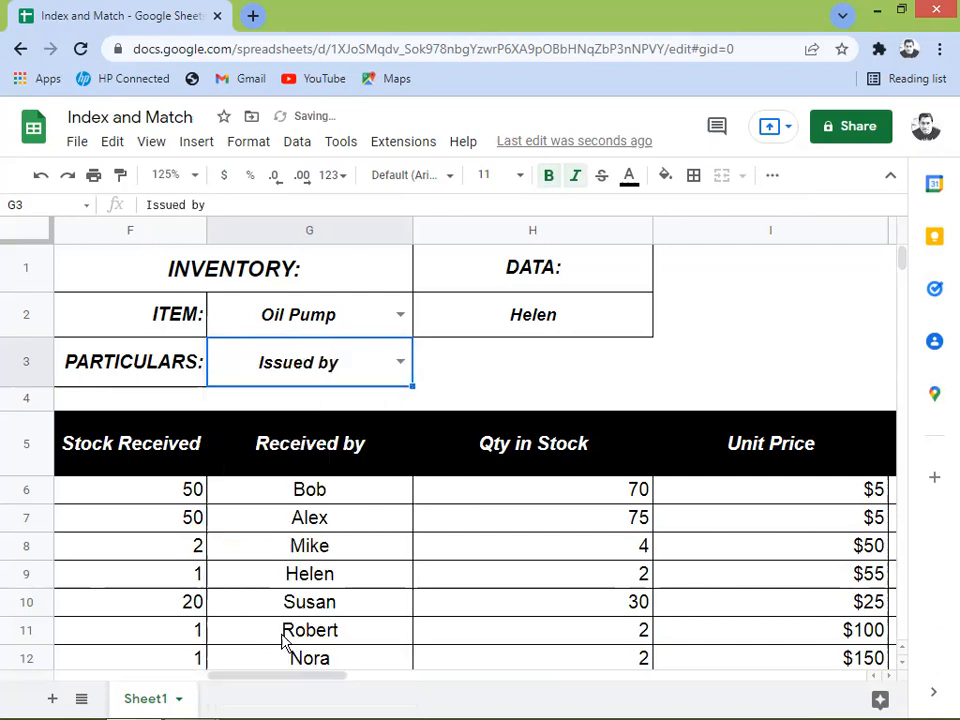
Test the Oil Pump lookup with Closing Stock and leave Particulars set to Location
{"action": "left_click", "coordinate": [399, 364]}
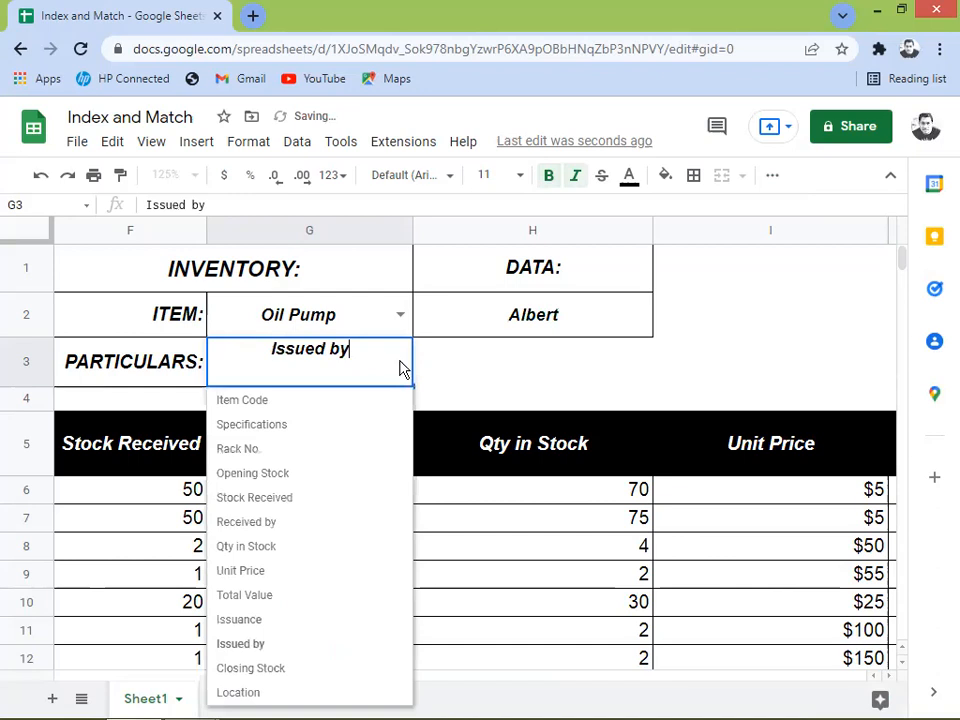
{"action": "left_click", "coordinate": [270, 670]}
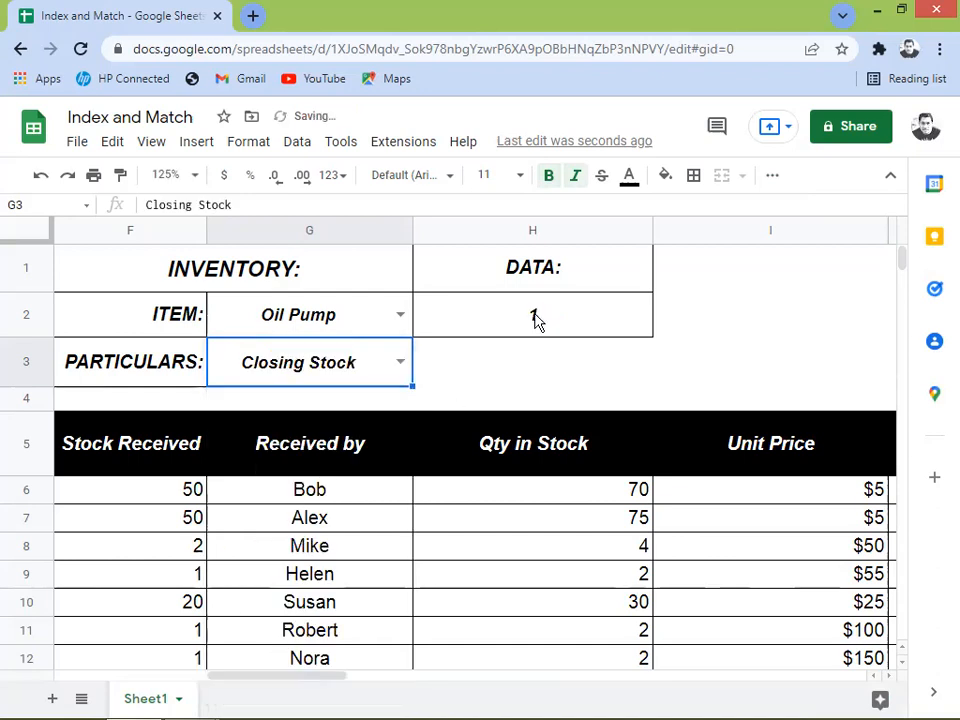
{"action": "left_click", "coordinate": [402, 366]}
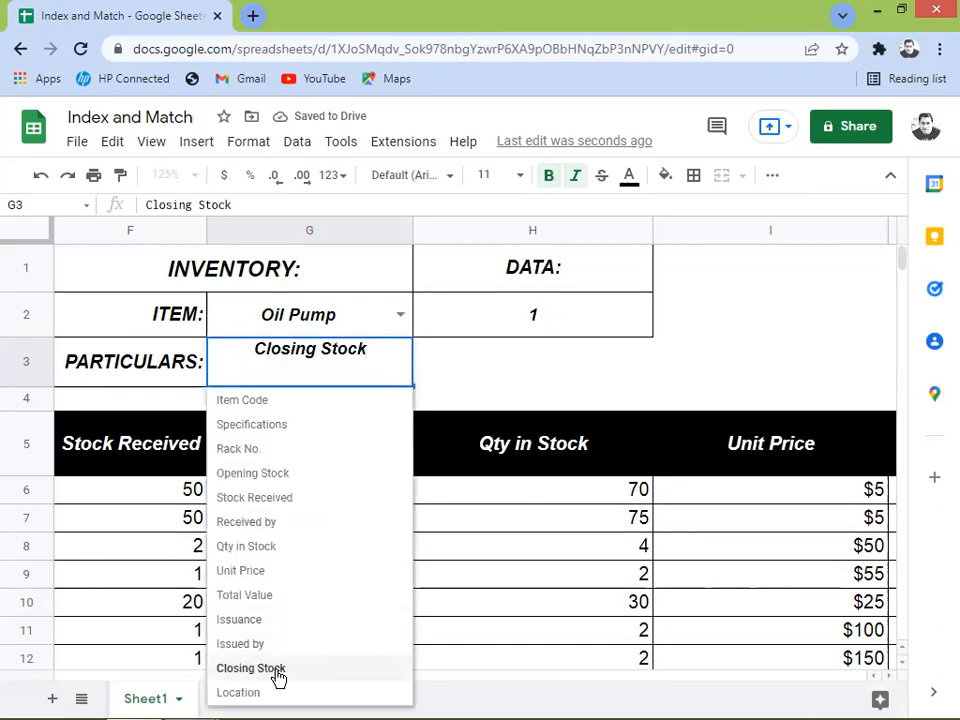
{"action": "left_click", "coordinate": [257, 694]}
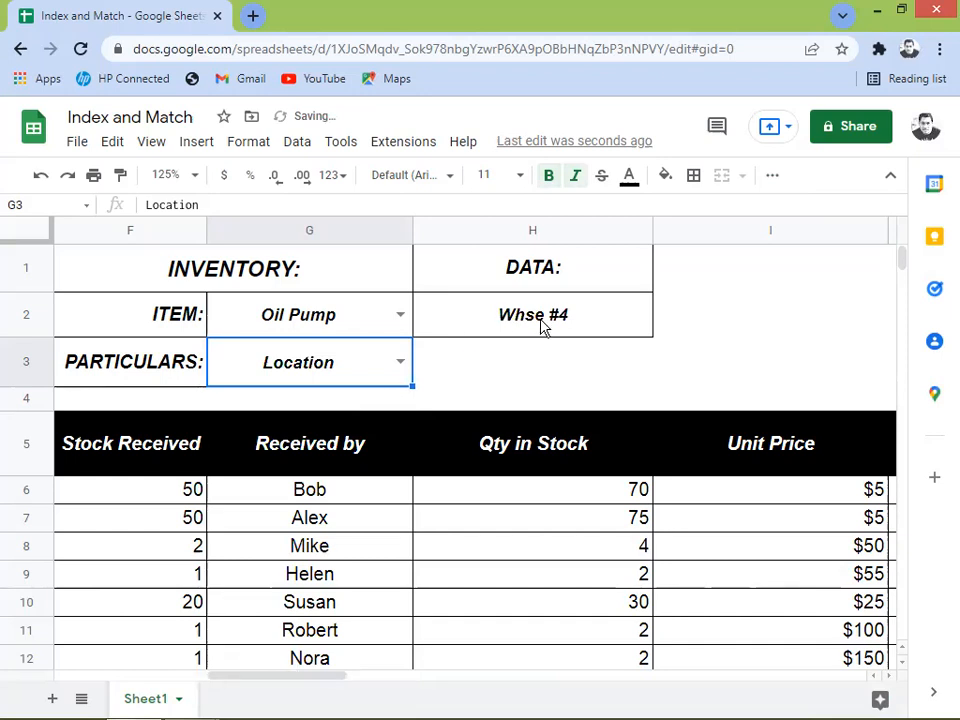
Set Item to Pneumatic Cylinder and test its lookup with Particulars set to Specifications and Rack No
{"action": "left_click", "coordinate": [400, 316]}
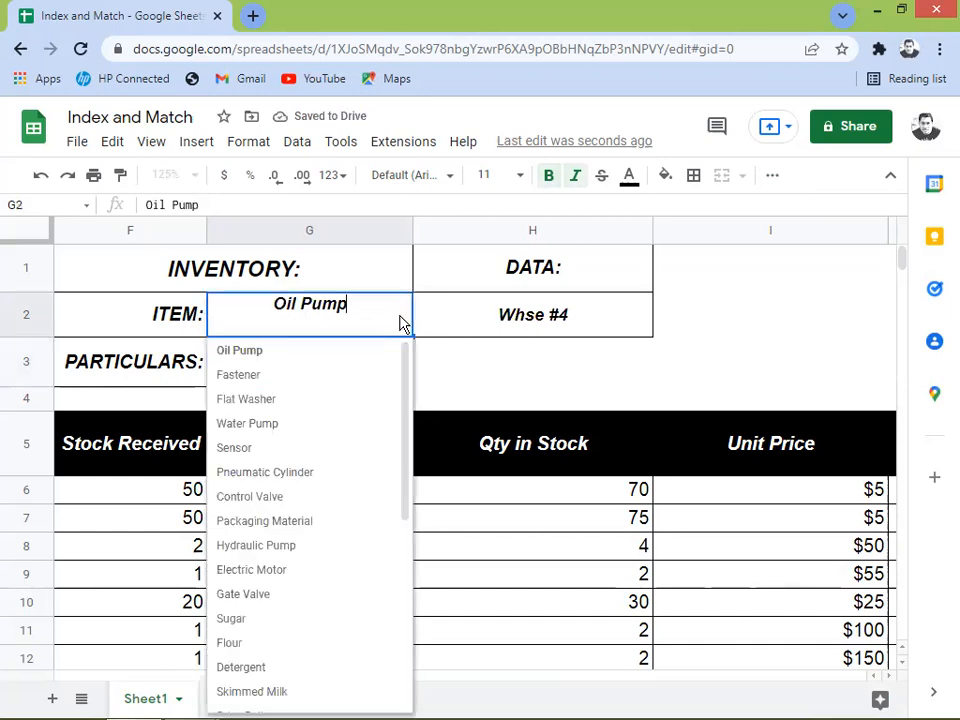
{"action": "left_click", "coordinate": [283, 474]}
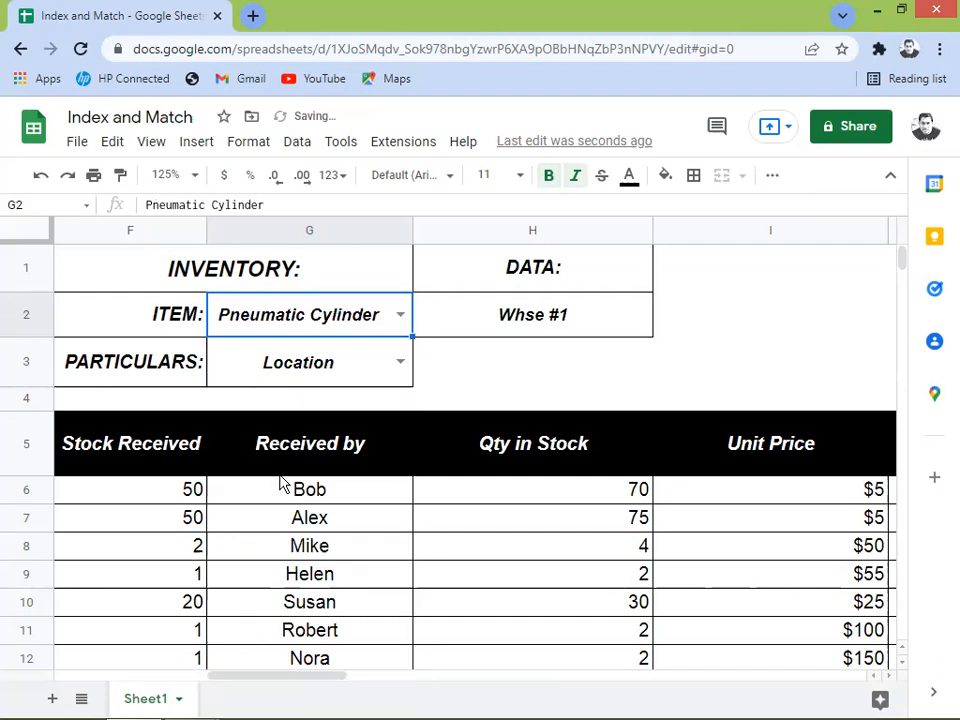
{"action": "left_click", "coordinate": [399, 364]}
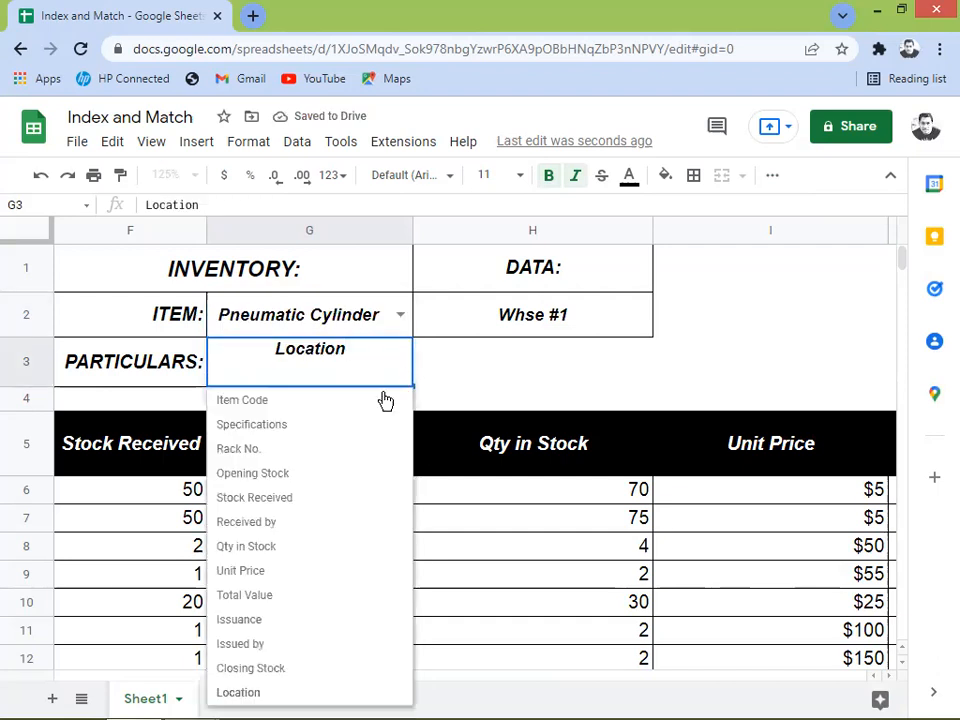
{"action": "left_click", "coordinate": [280, 432]}
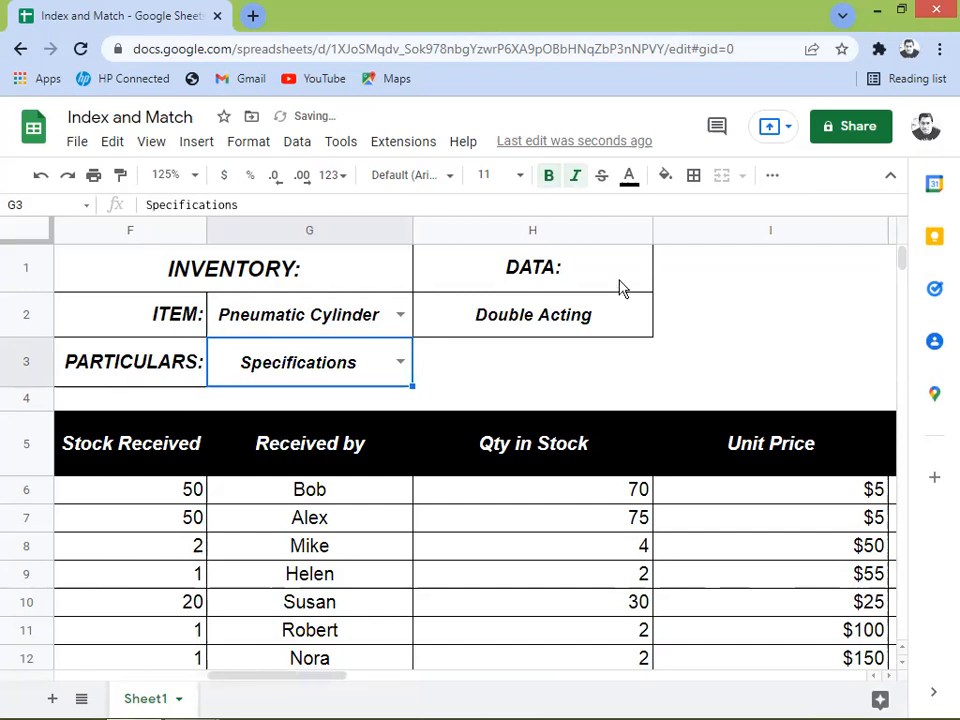
{"action": "left_click", "coordinate": [399, 367]}
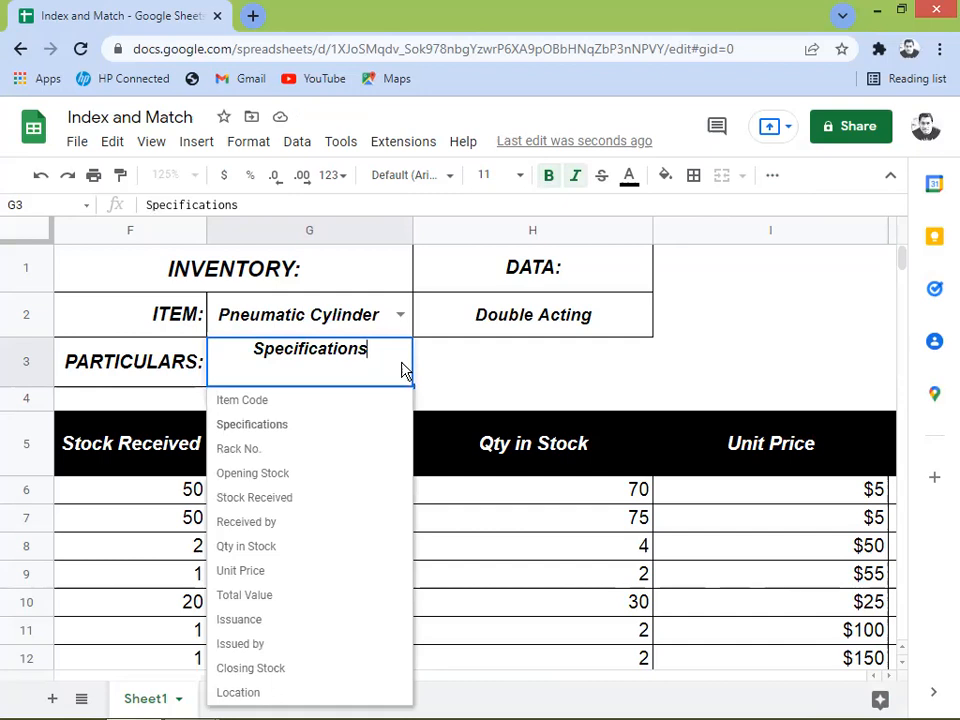
{"action": "left_click", "coordinate": [278, 450]}
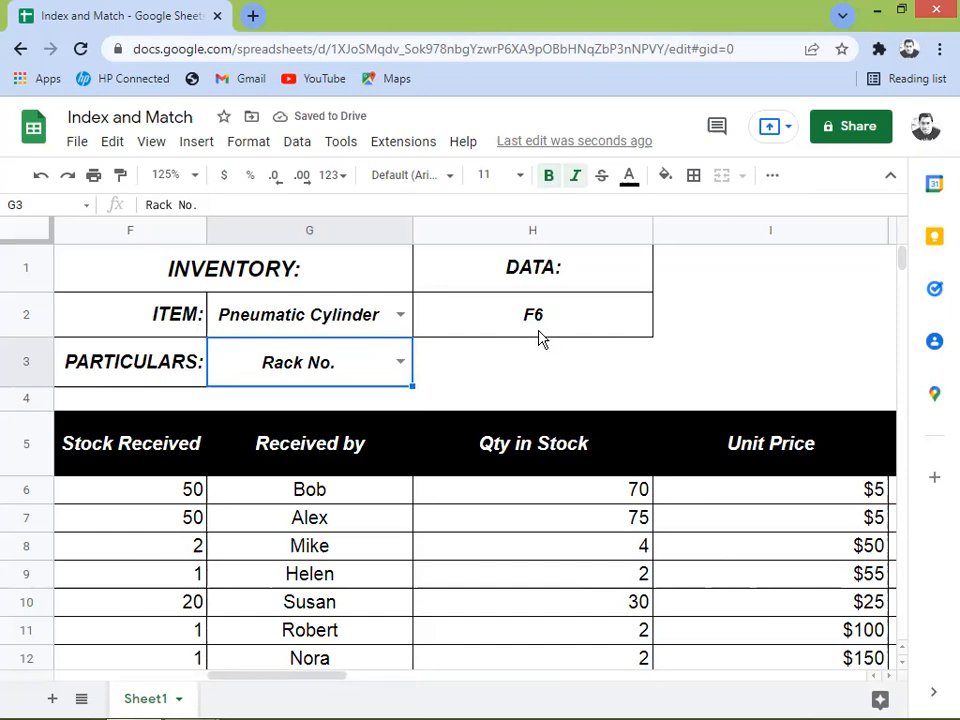
Test the Pneumatic Cylinder lookup with Particulars set in turn to Location, Opening Stock and Stock Received
{"action": "left_click", "coordinate": [403, 368]}
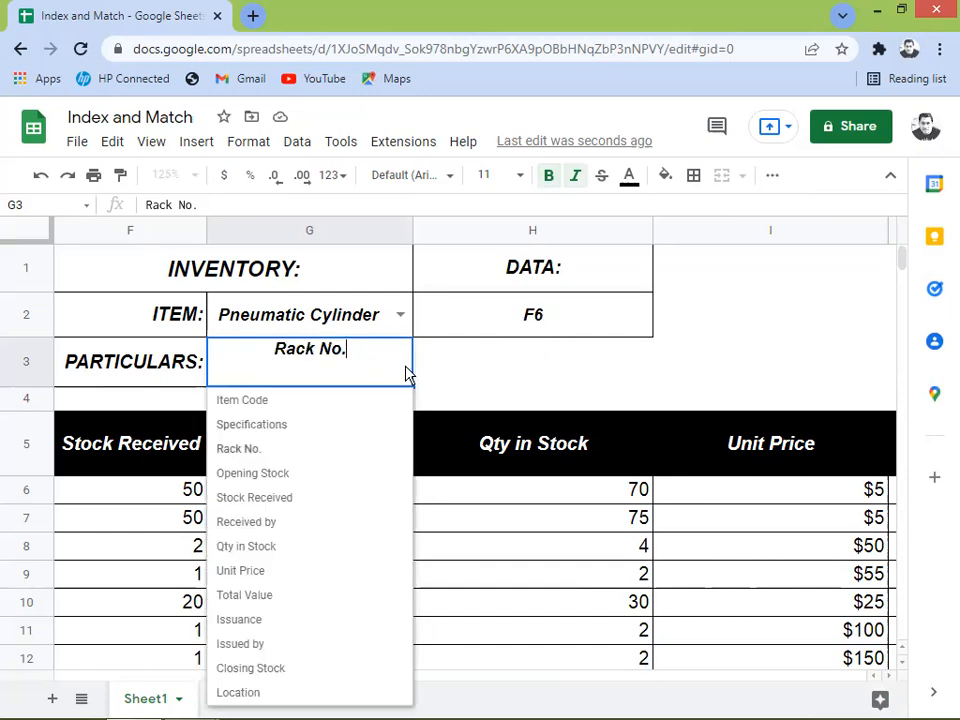
{"action": "left_click", "coordinate": [274, 692]}
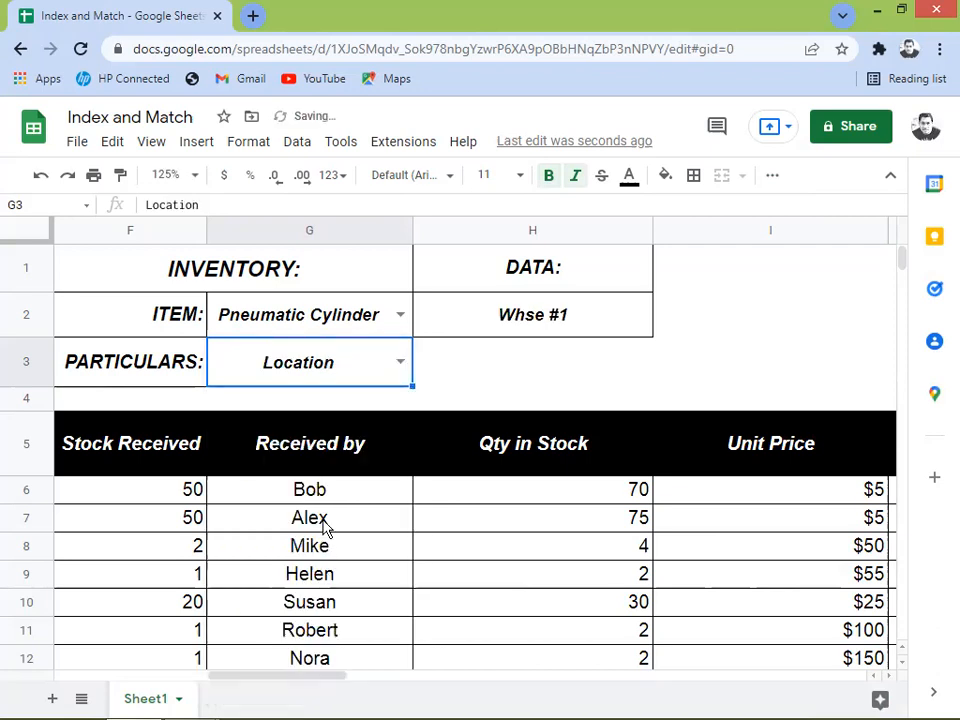
{"action": "left_click", "coordinate": [400, 361]}
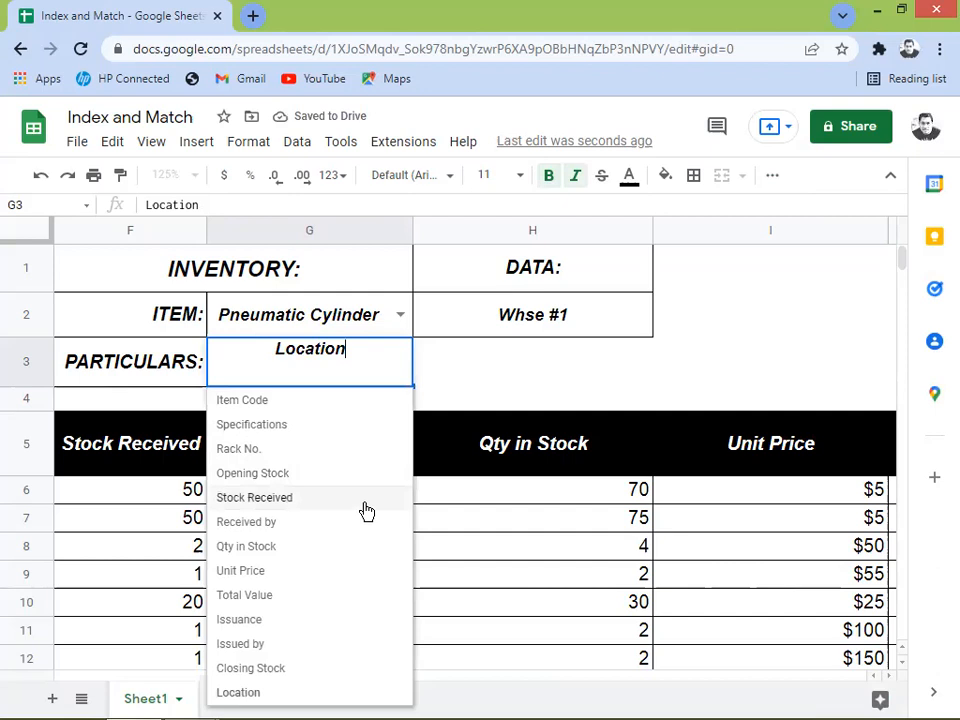
{"action": "left_click", "coordinate": [280, 476]}
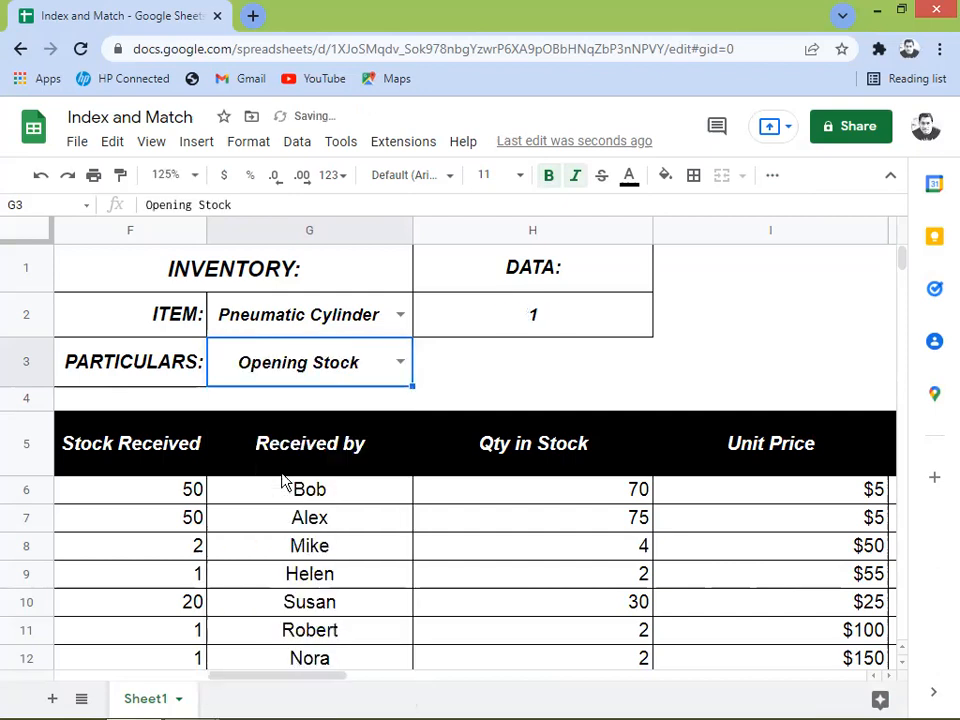
{"action": "left_click", "coordinate": [401, 364]}
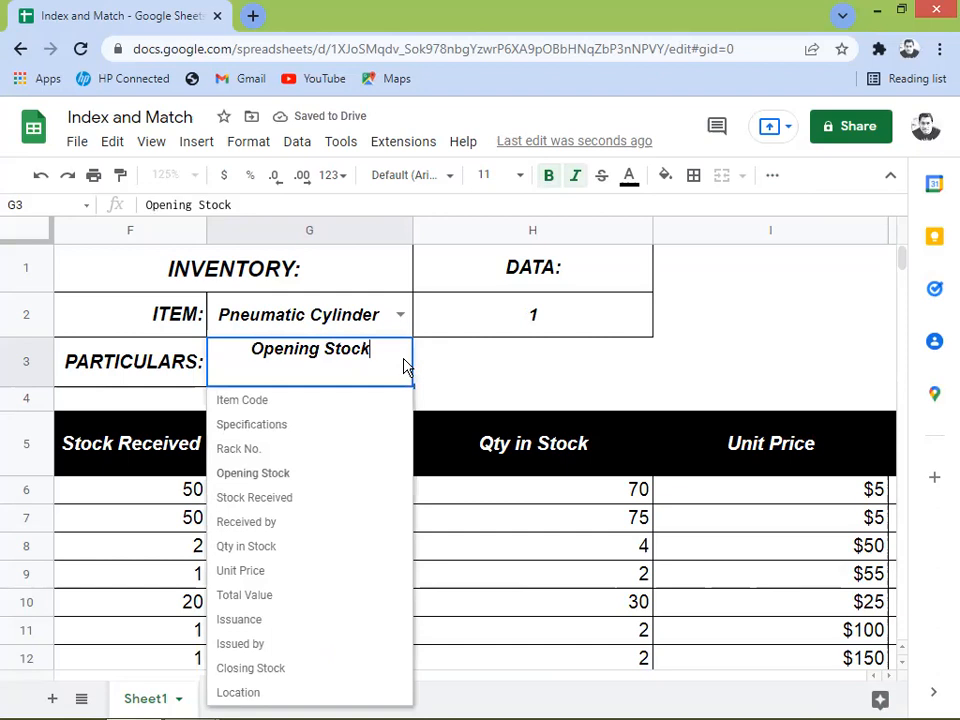
{"action": "left_click", "coordinate": [254, 497]}
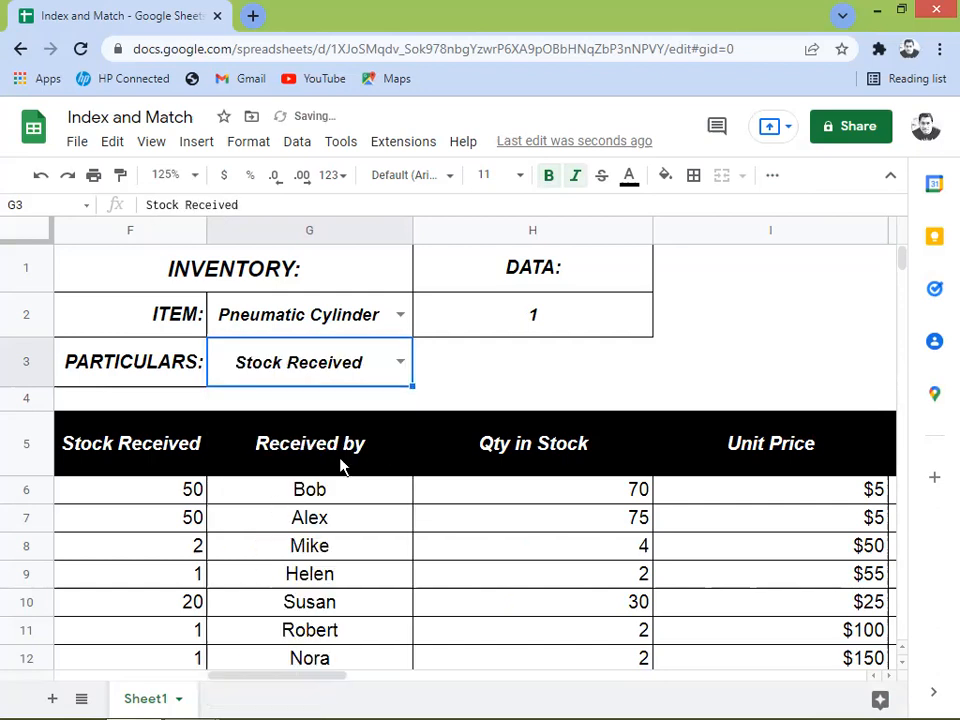
Test the Pneumatic Cylinder lookup with Particulars set in turn to Qty in Stock, Issuance and Closing Stock
{"action": "left_click", "coordinate": [400, 362]}
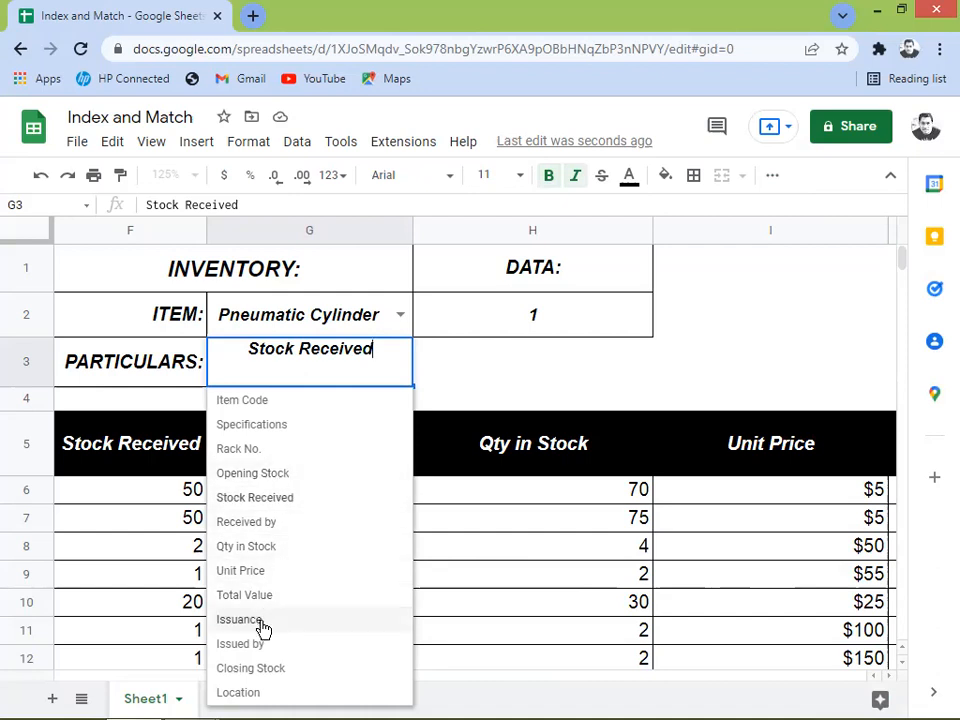
{"action": "left_click", "coordinate": [250, 547]}
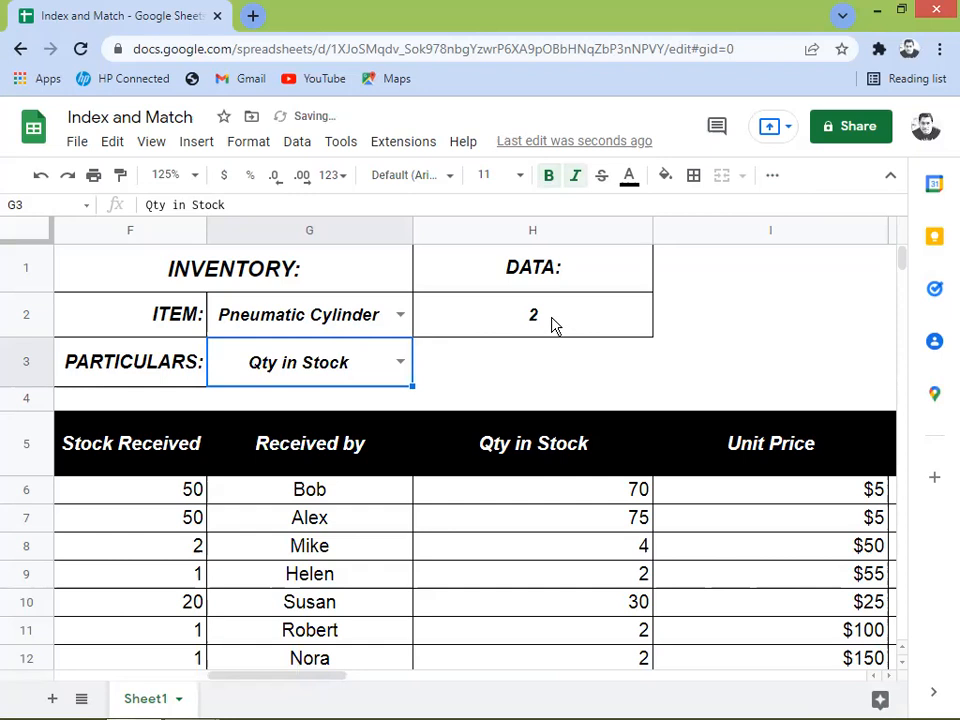
{"action": "left_click", "coordinate": [400, 362]}
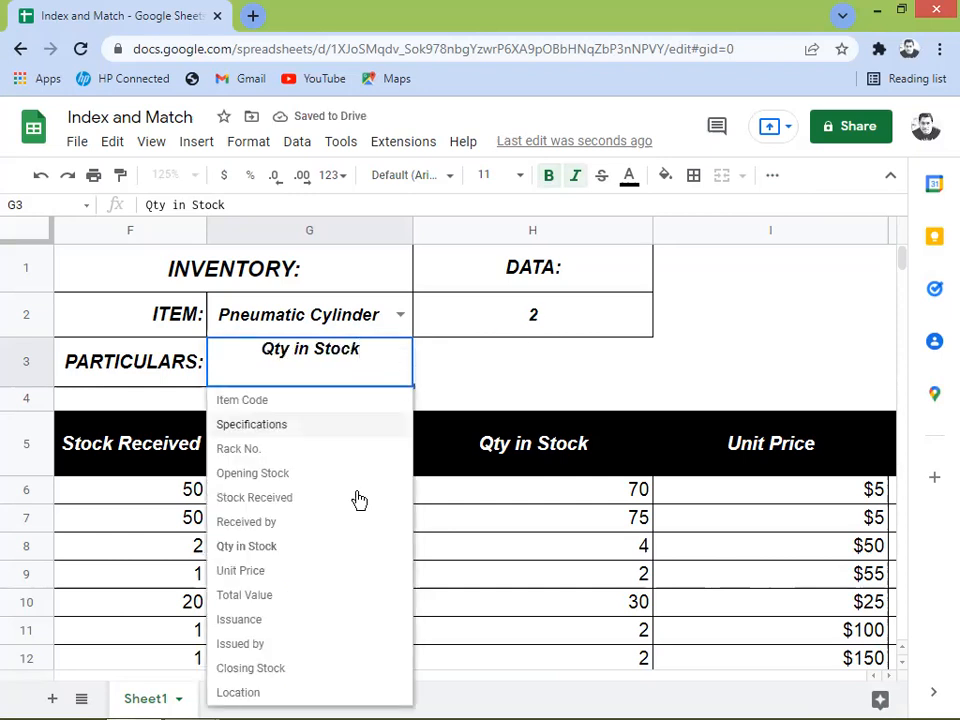
{"action": "left_click", "coordinate": [261, 617]}
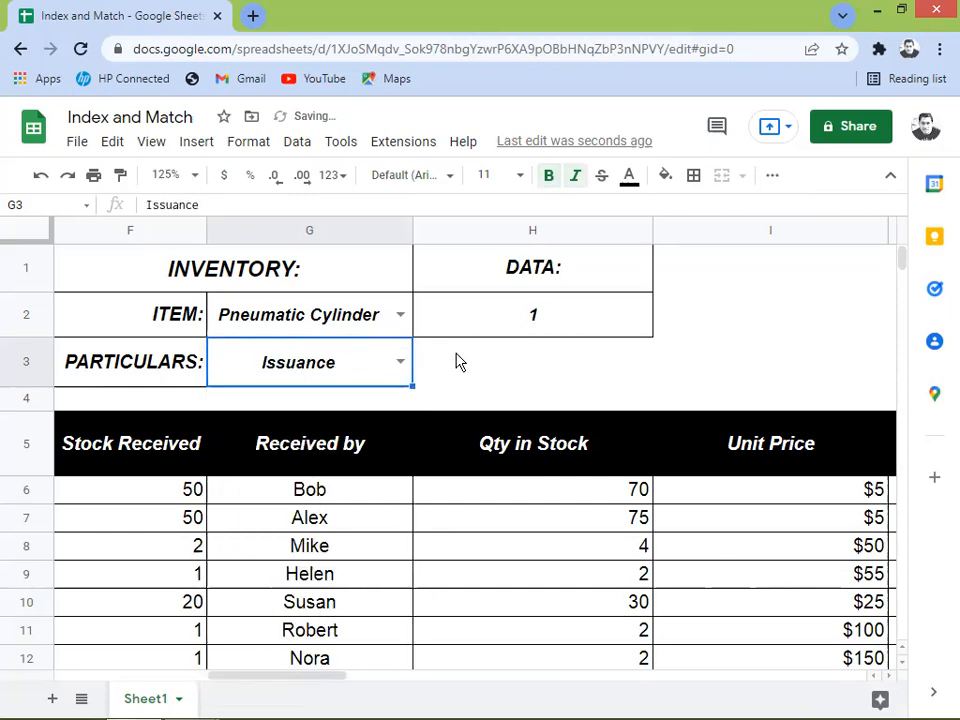
{"action": "left_click", "coordinate": [400, 362]}
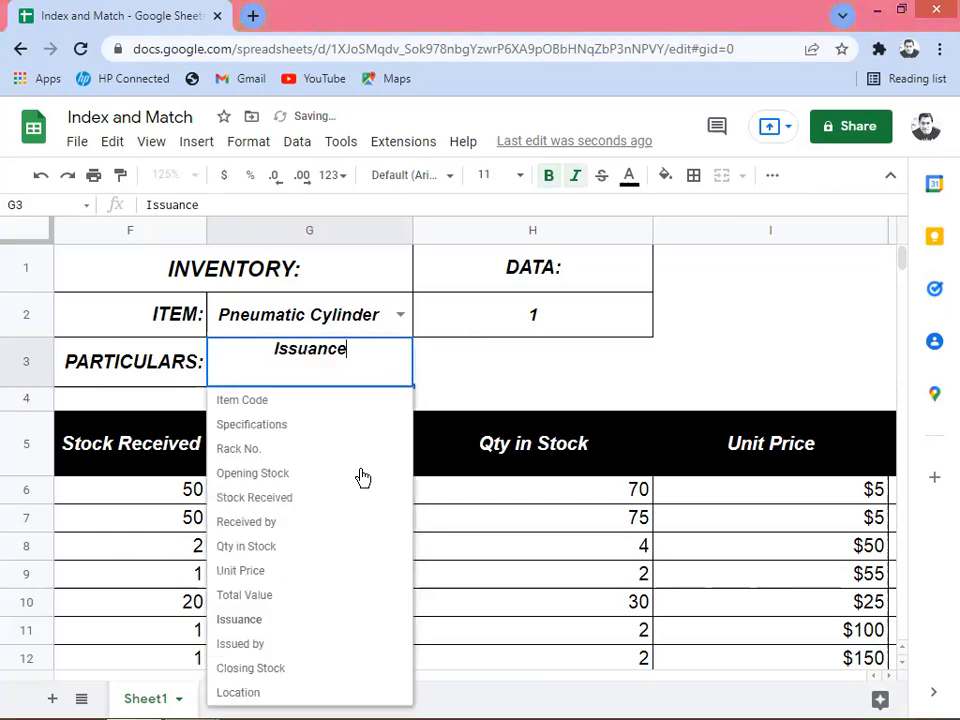
{"action": "left_click", "coordinate": [276, 668]}
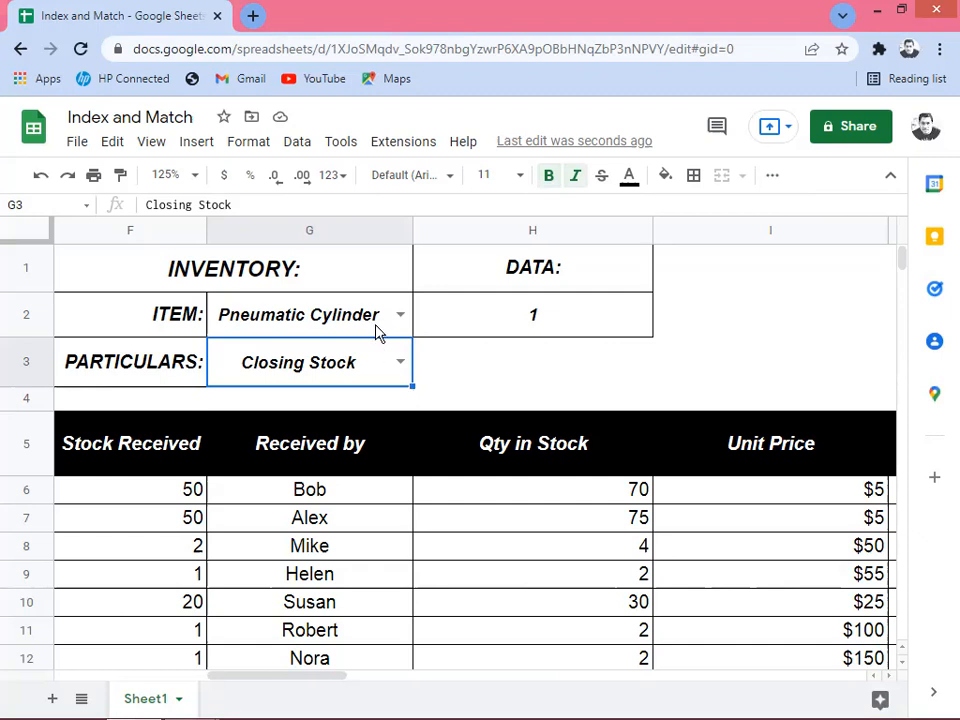
{"action": "left_click", "coordinate": [400, 362]}
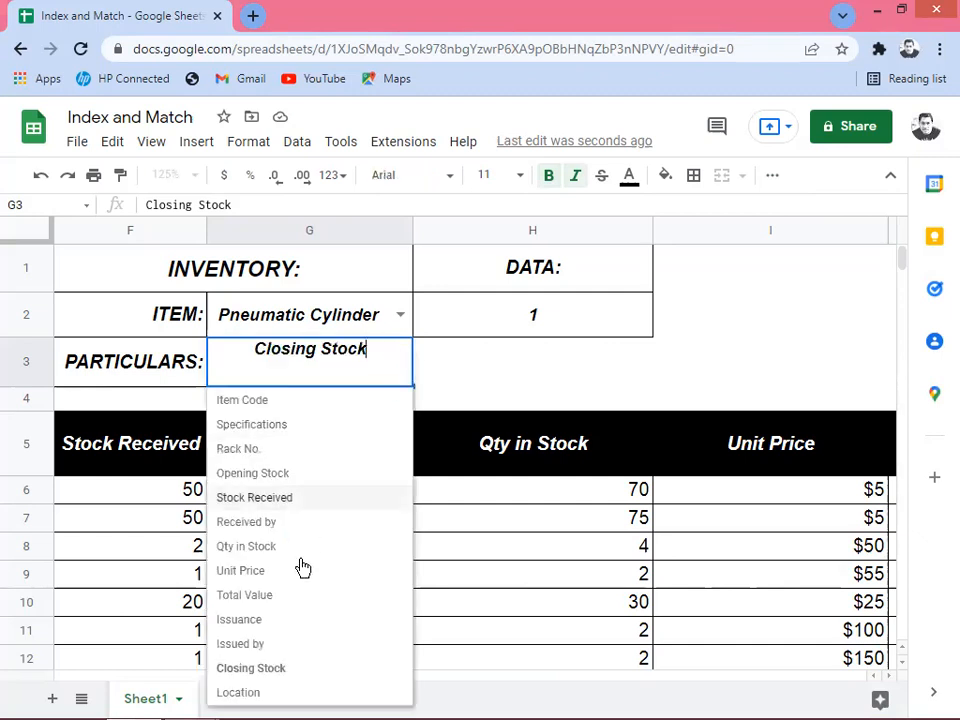
Set Item to Flat Washer and test its lookup with Particulars set to Opening Stock and Unit Price
{"action": "left_click", "coordinate": [398, 316]}
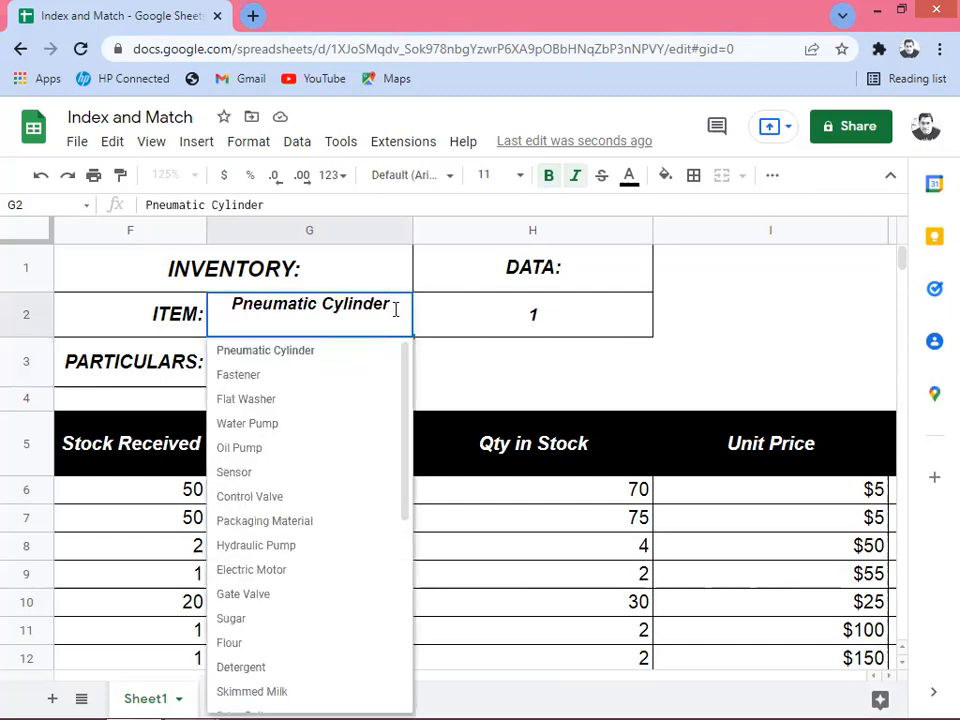
{"action": "left_click", "coordinate": [273, 410]}
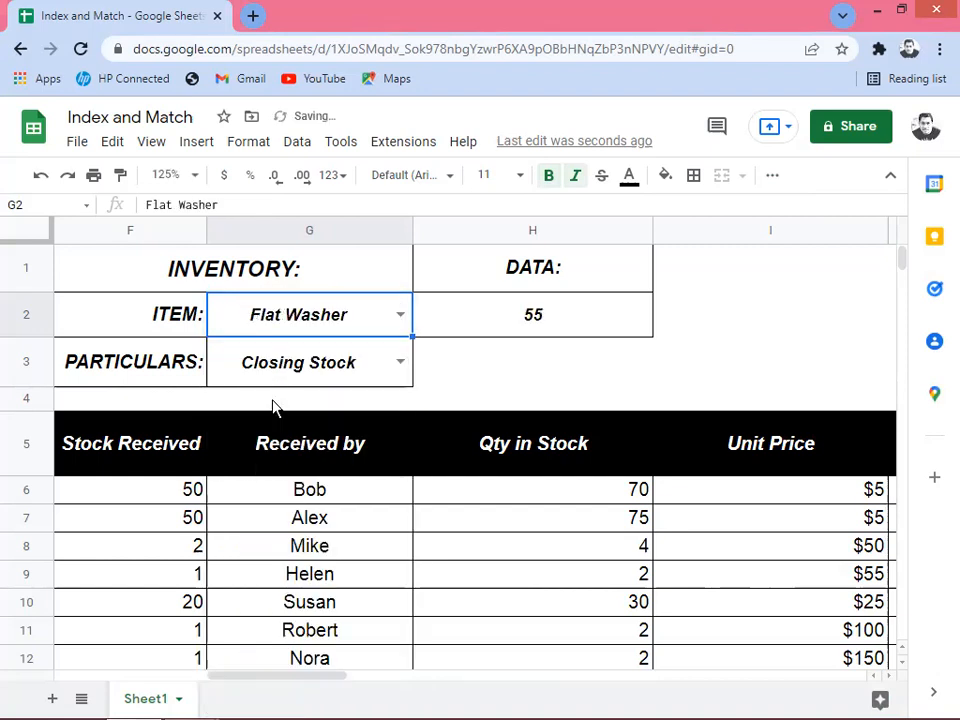
{"action": "left_click", "coordinate": [400, 360]}
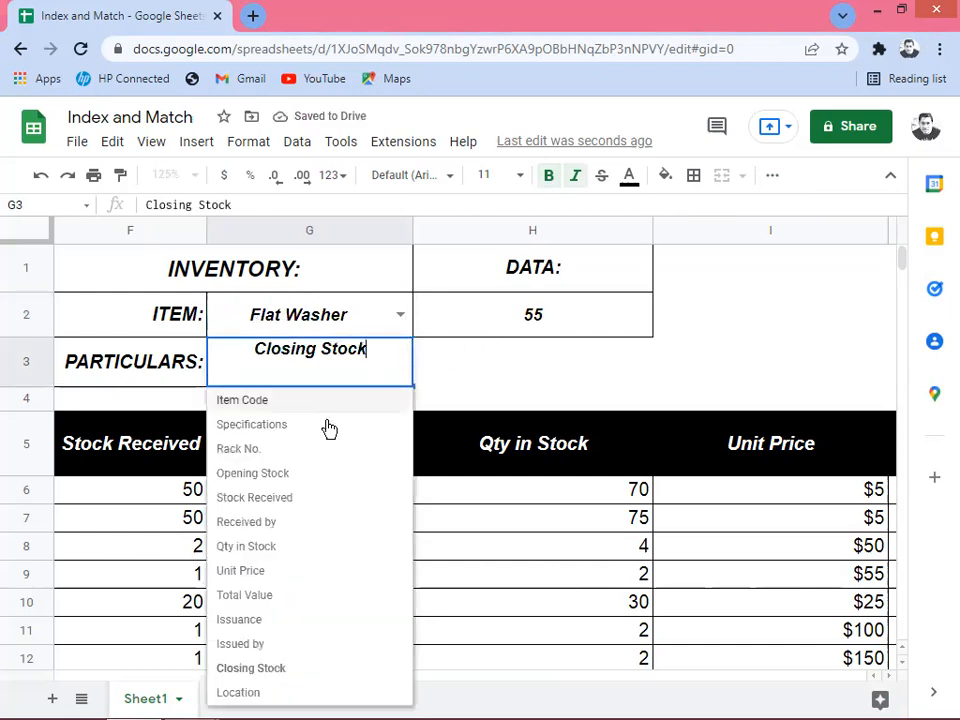
{"action": "left_click", "coordinate": [249, 476]}
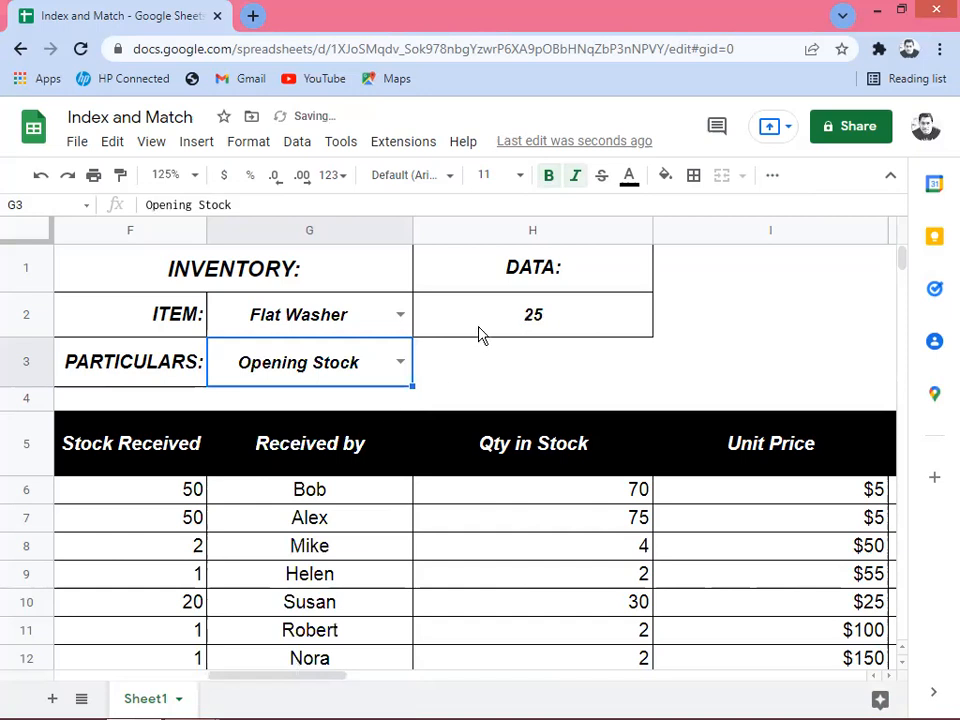
{"action": "left_click", "coordinate": [400, 362]}
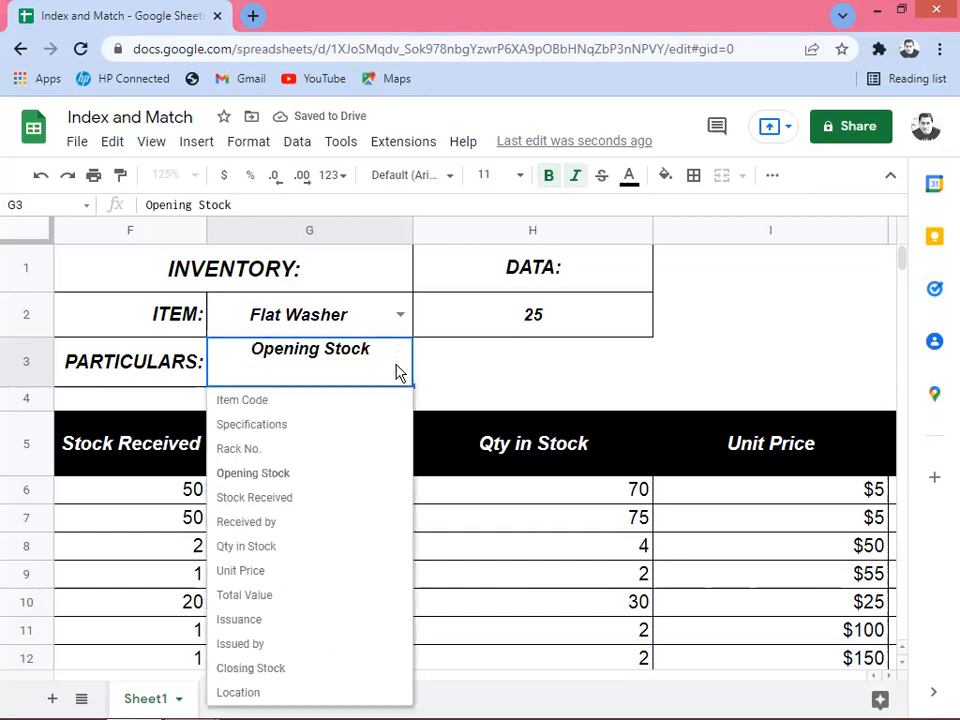
{"action": "left_click", "coordinate": [253, 574]}
Test the Flat Washer lookup with Particulars set in turn to Total Value, Location and Stock Received
{"action": "left_click", "coordinate": [400, 362]}
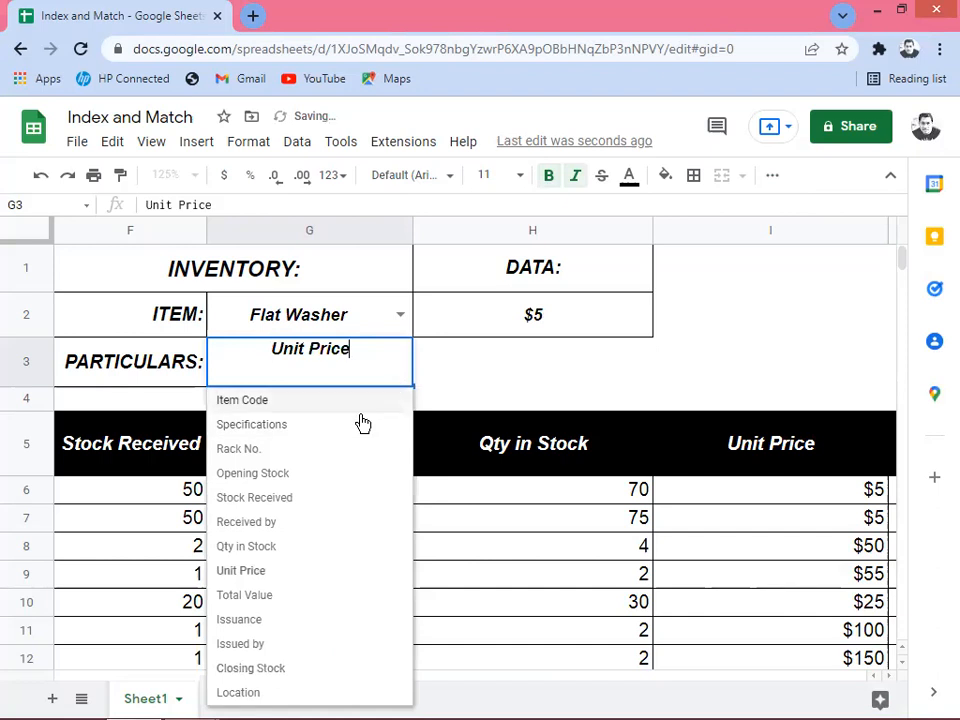
{"action": "left_click", "coordinate": [268, 597]}
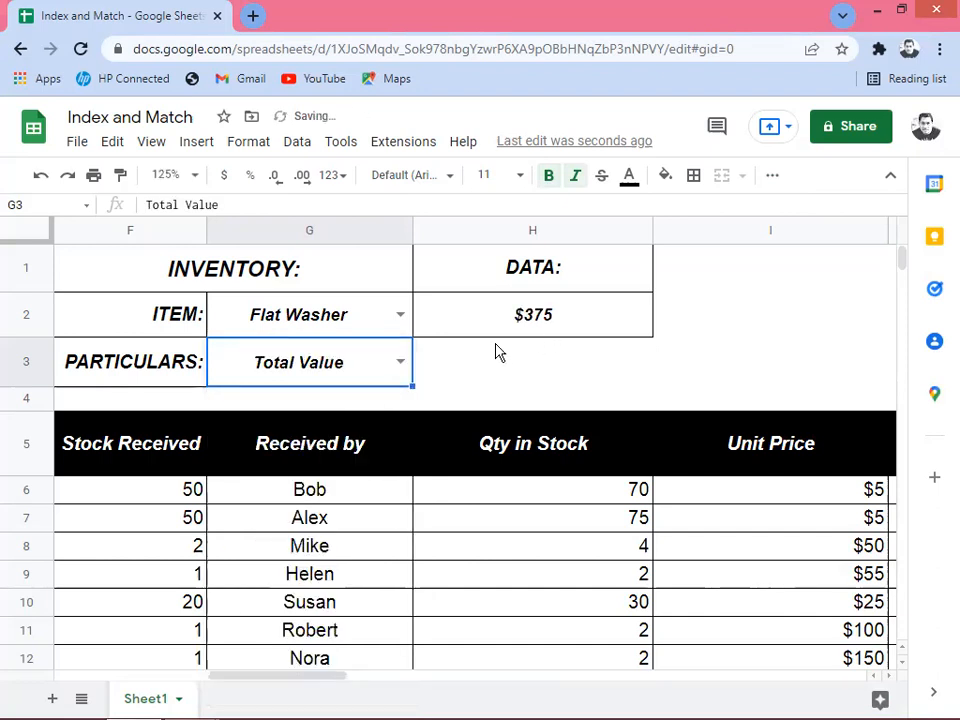
{"action": "left_click", "coordinate": [400, 364]}
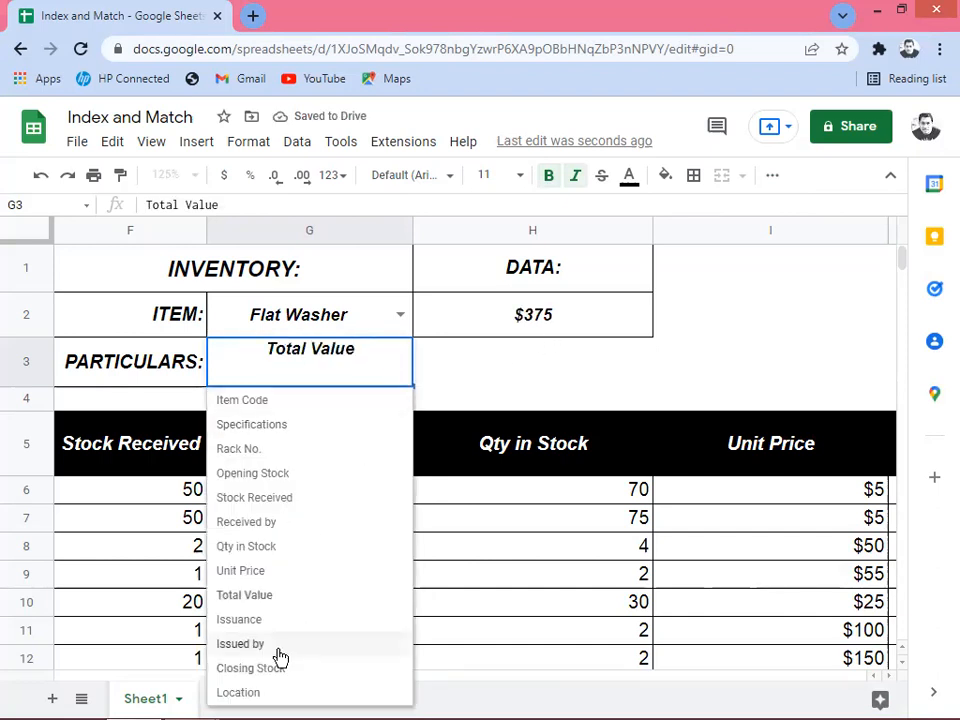
{"action": "left_click", "coordinate": [240, 693]}
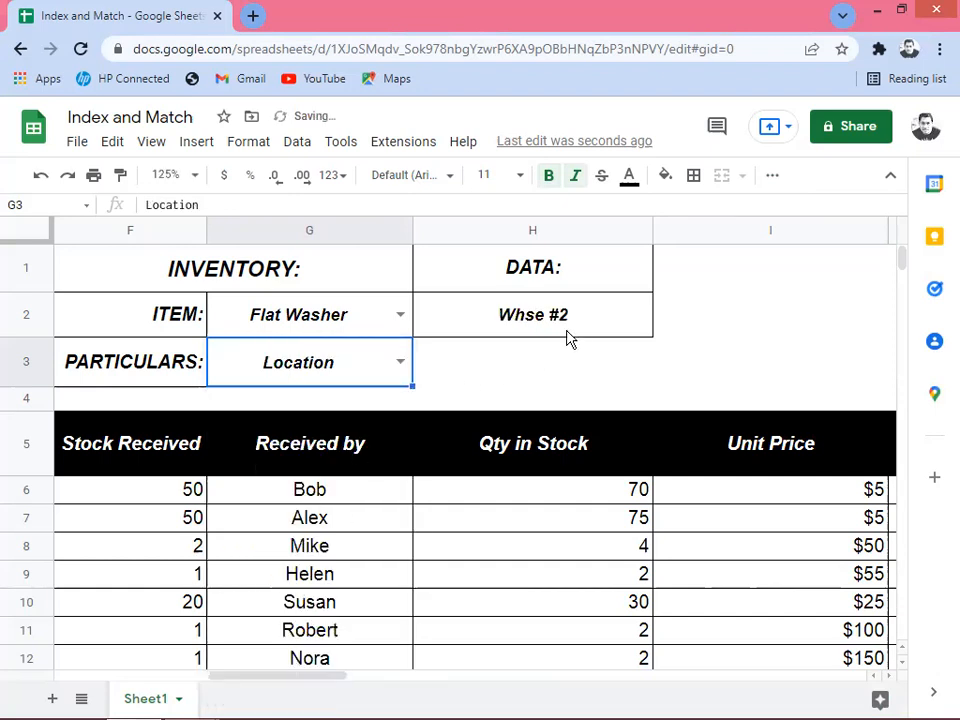
{"action": "left_click", "coordinate": [401, 364]}
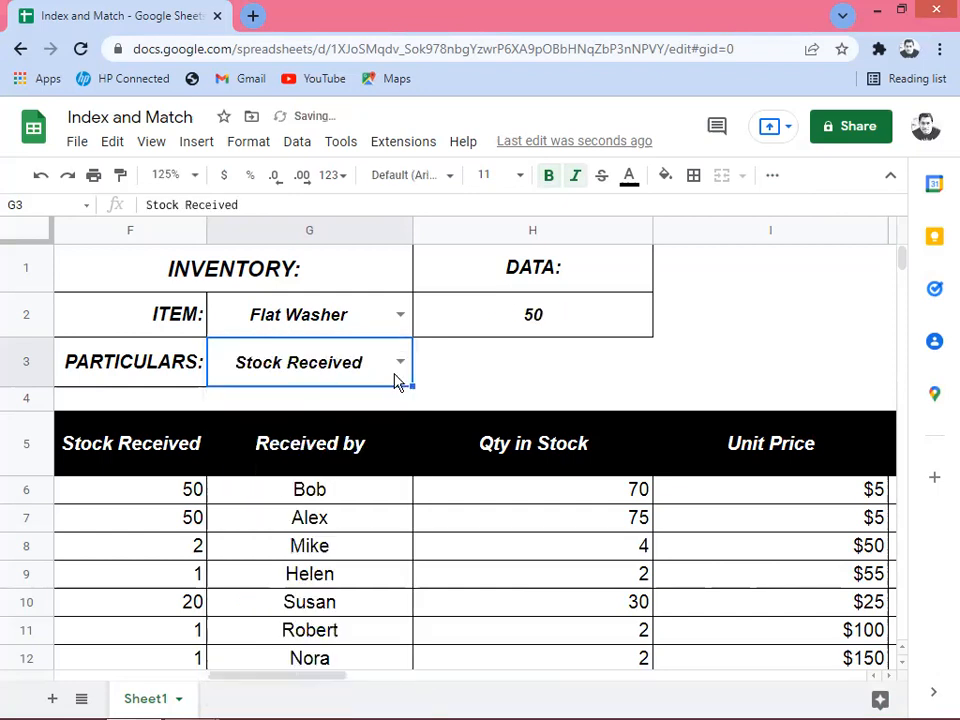
Test the Flat Washer lookup with Received by, Issuance and Issued by, and leave Particulars set to Closing Stock
{"action": "left_click", "coordinate": [399, 371]}
{"action": "left_click", "coordinate": [270, 524]}
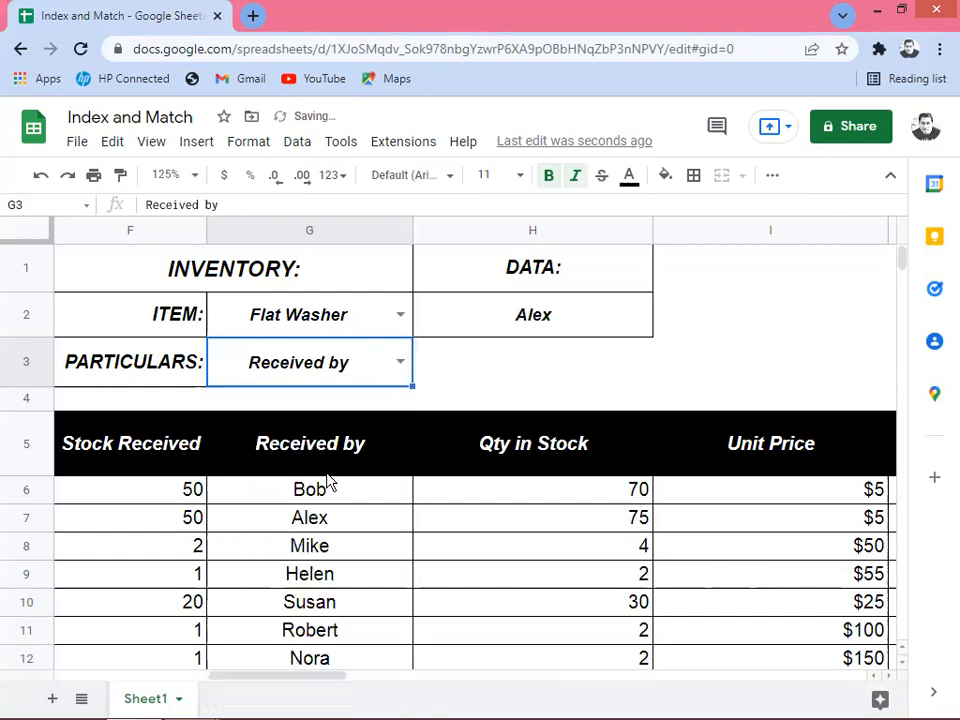
{"action": "left_click", "coordinate": [398, 362]}
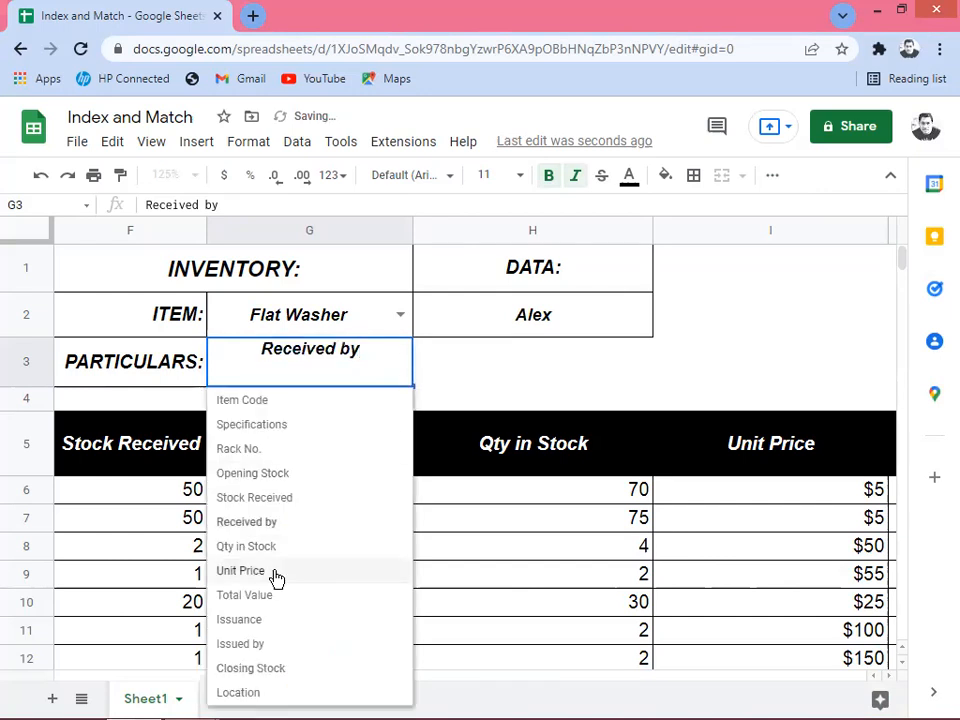
{"action": "left_click", "coordinate": [262, 620]}
{"action": "left_click", "coordinate": [401, 364]}
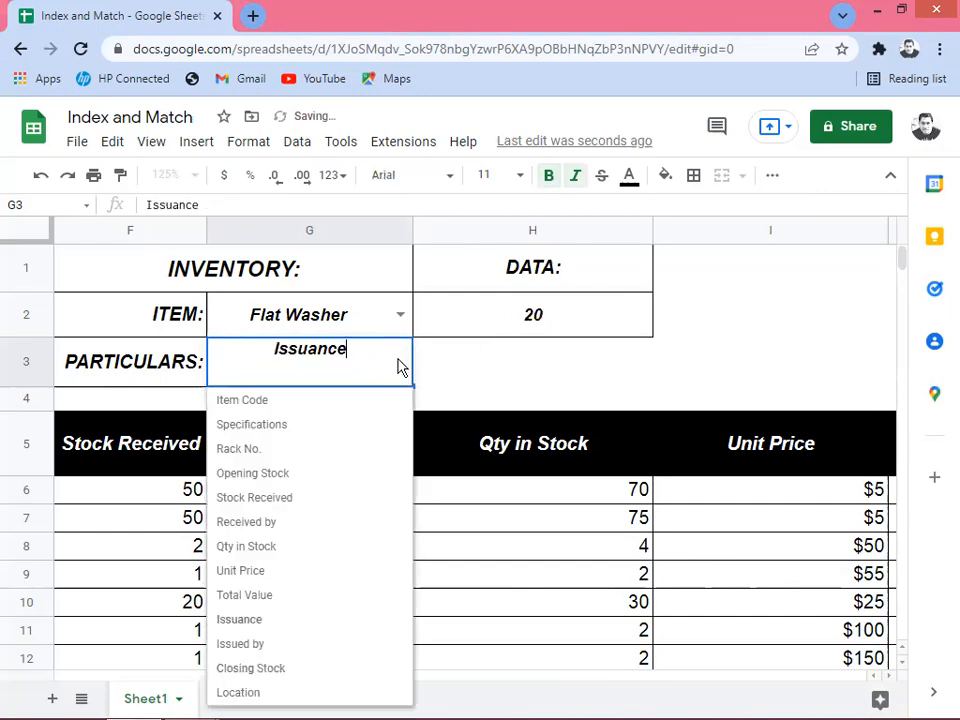
{"action": "left_click", "coordinate": [283, 643]}
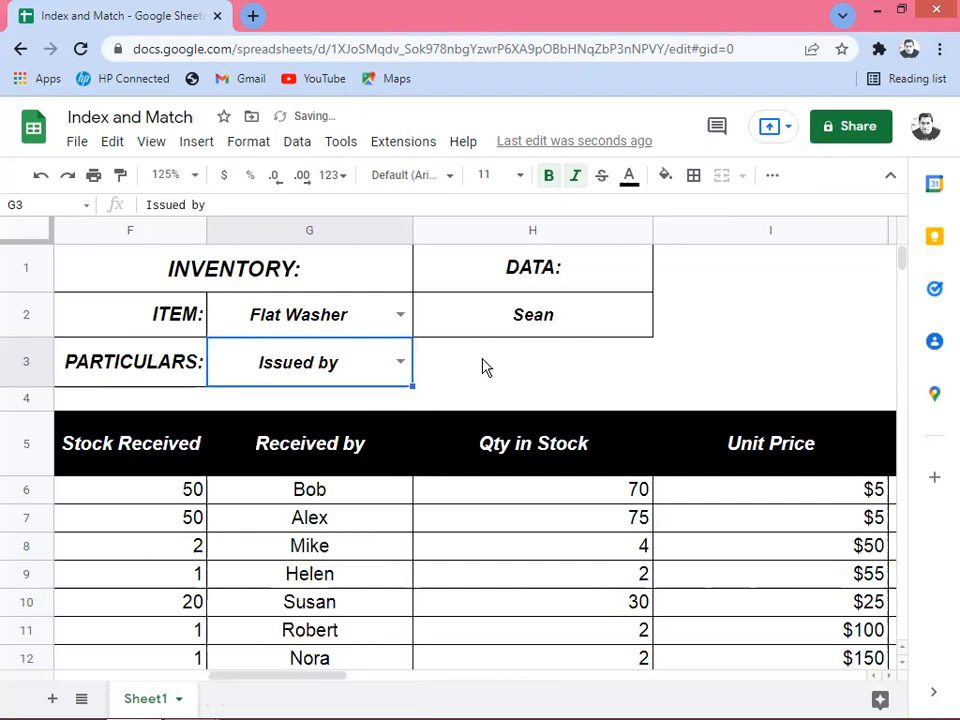
{"action": "left_click", "coordinate": [401, 362]}
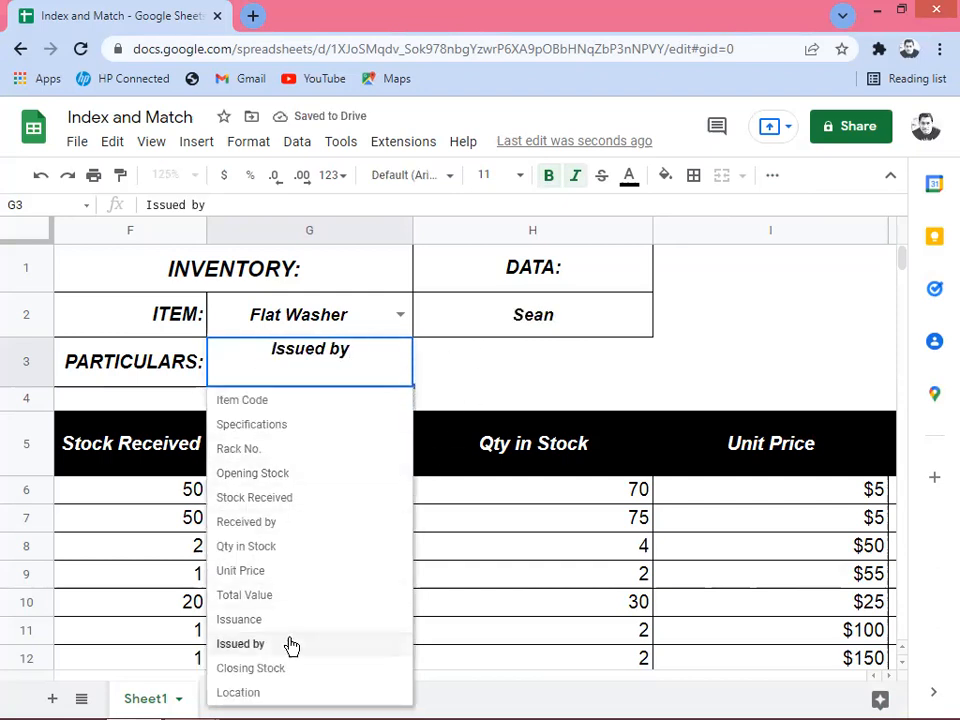
{"action": "left_click", "coordinate": [266, 669]}
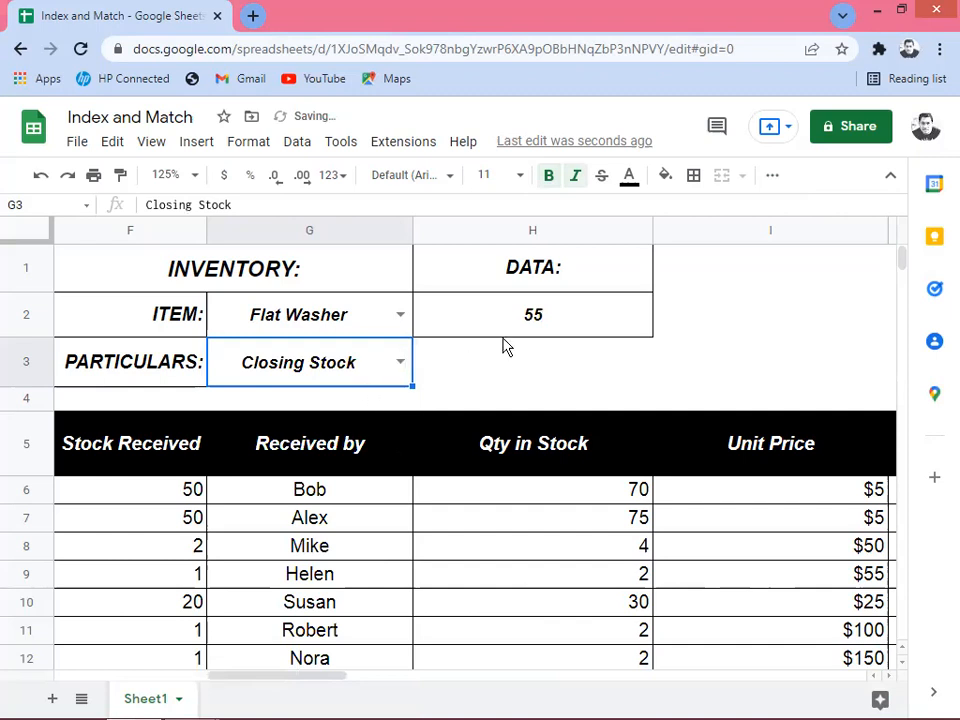
Set Item to Sugar and test its lookup with Particulars set to Opening Stock and Stock Received
{"action": "left_click", "coordinate": [402, 320]}
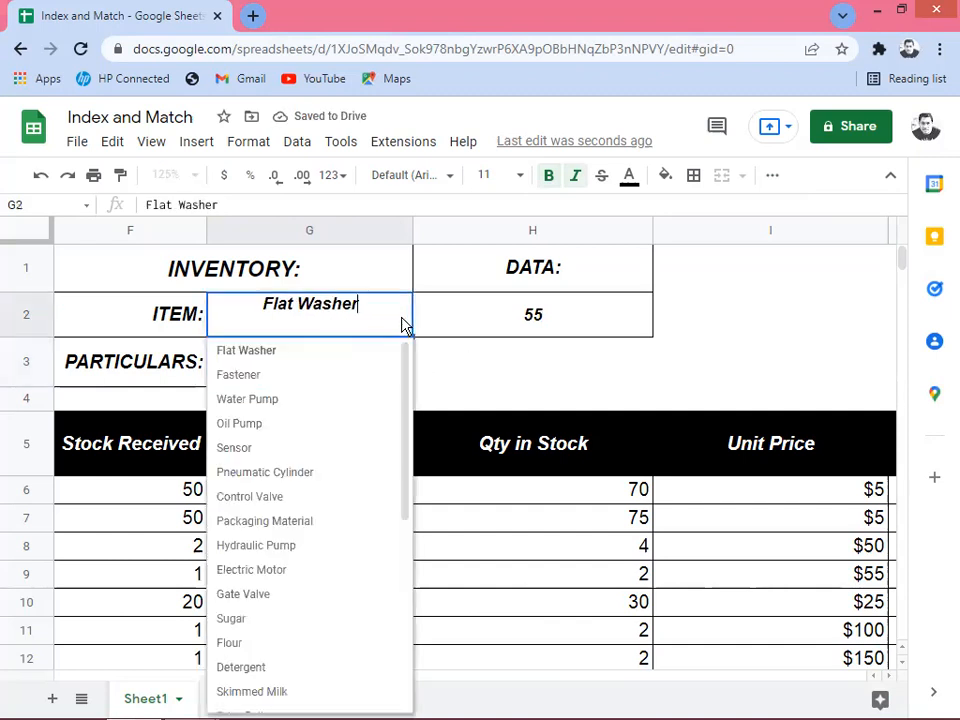
{"action": "left_click_drag", "start_coordinate": [407, 370], "coordinate": [406, 474]}
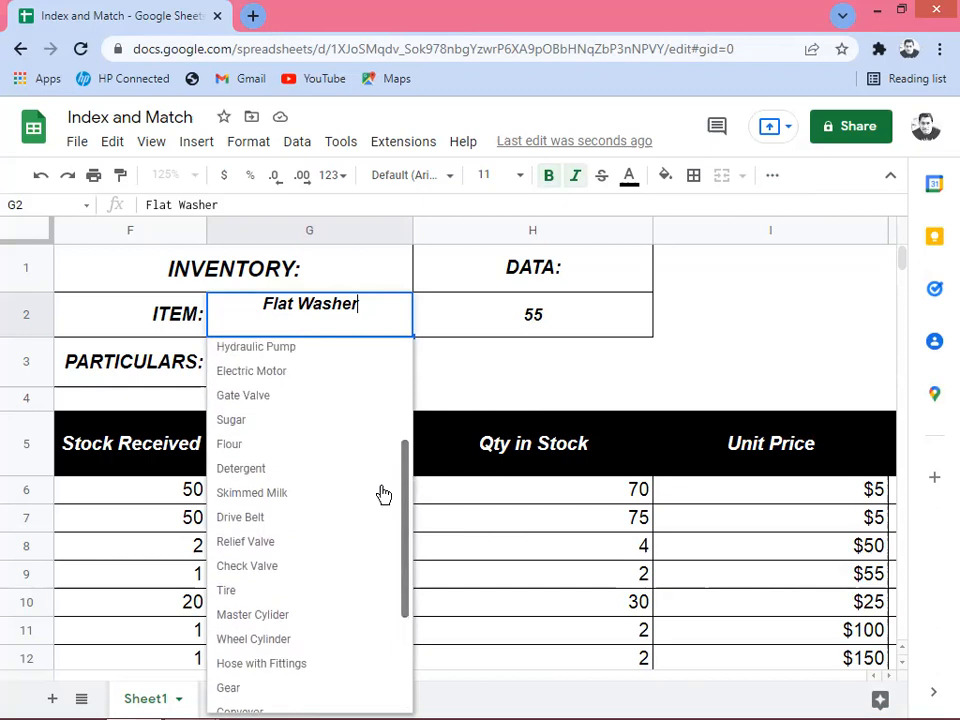
{"action": "left_click", "coordinate": [256, 421]}
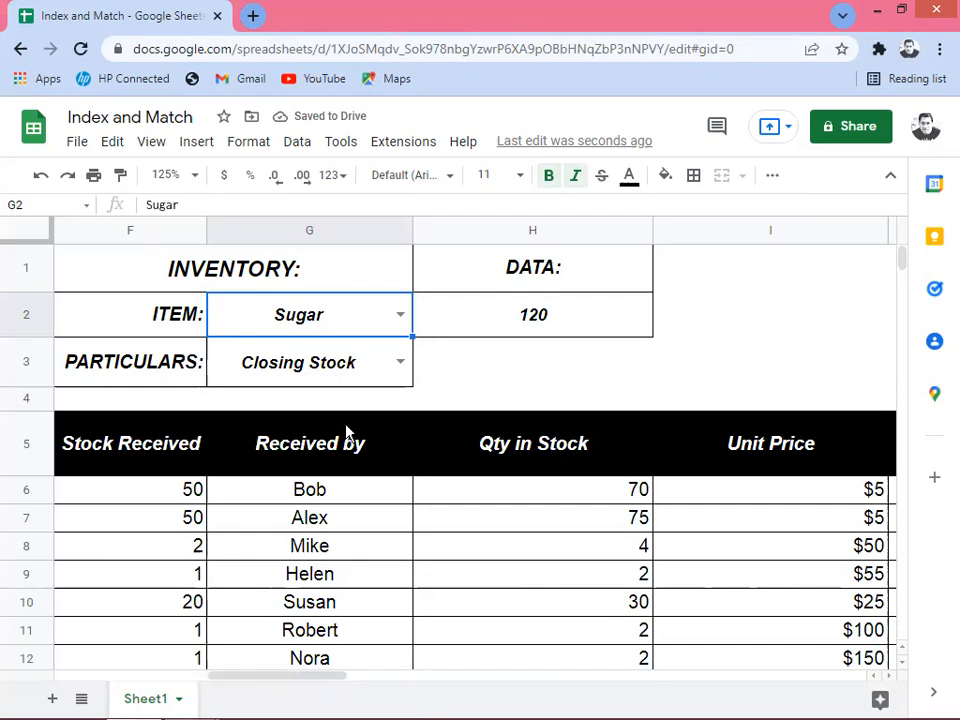
{"action": "left_click", "coordinate": [400, 362]}
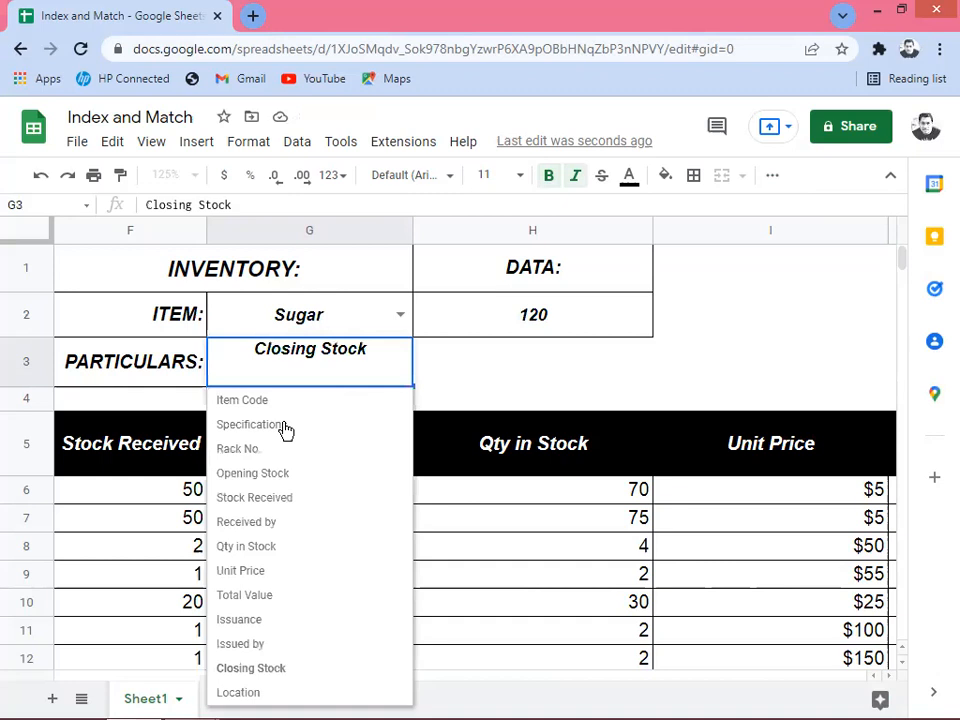
{"action": "left_click", "coordinate": [270, 481]}
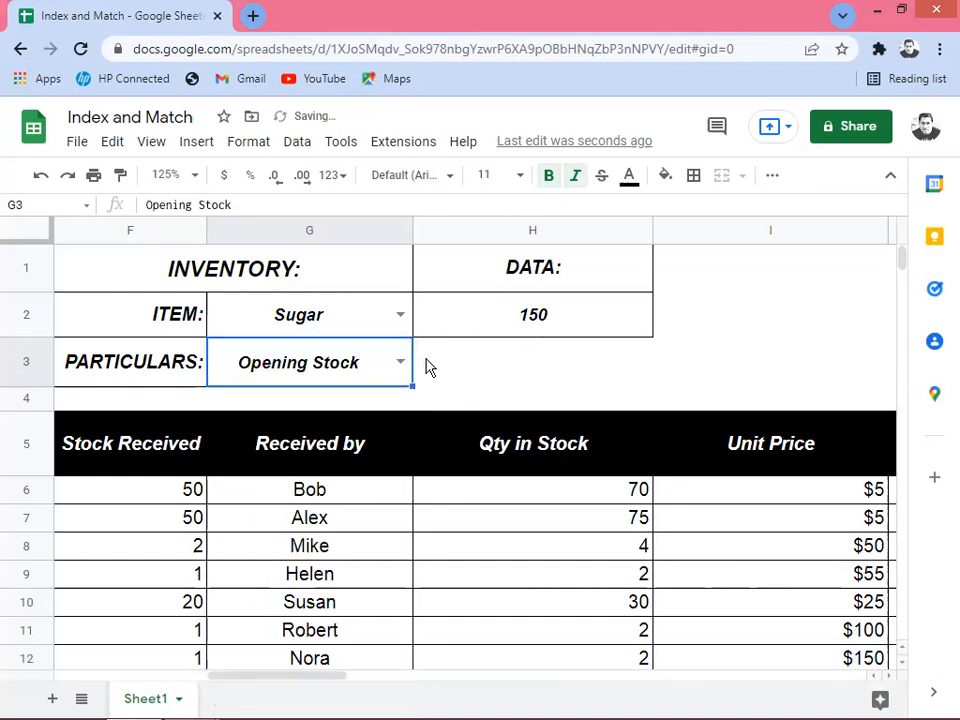
{"action": "left_click", "coordinate": [401, 366]}
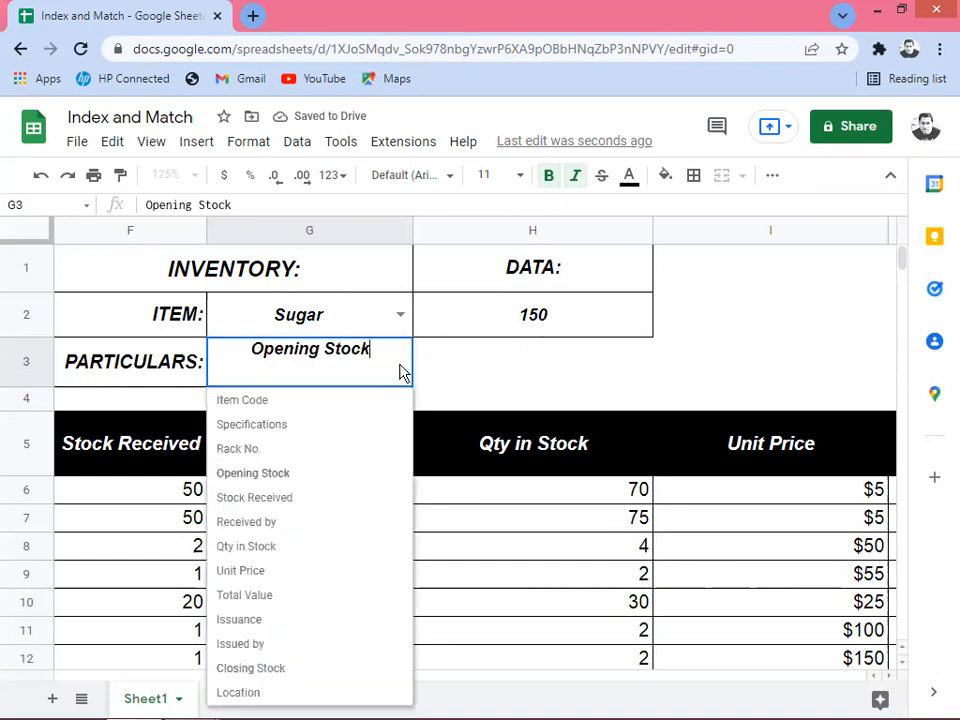
{"action": "left_click", "coordinate": [278, 499]}
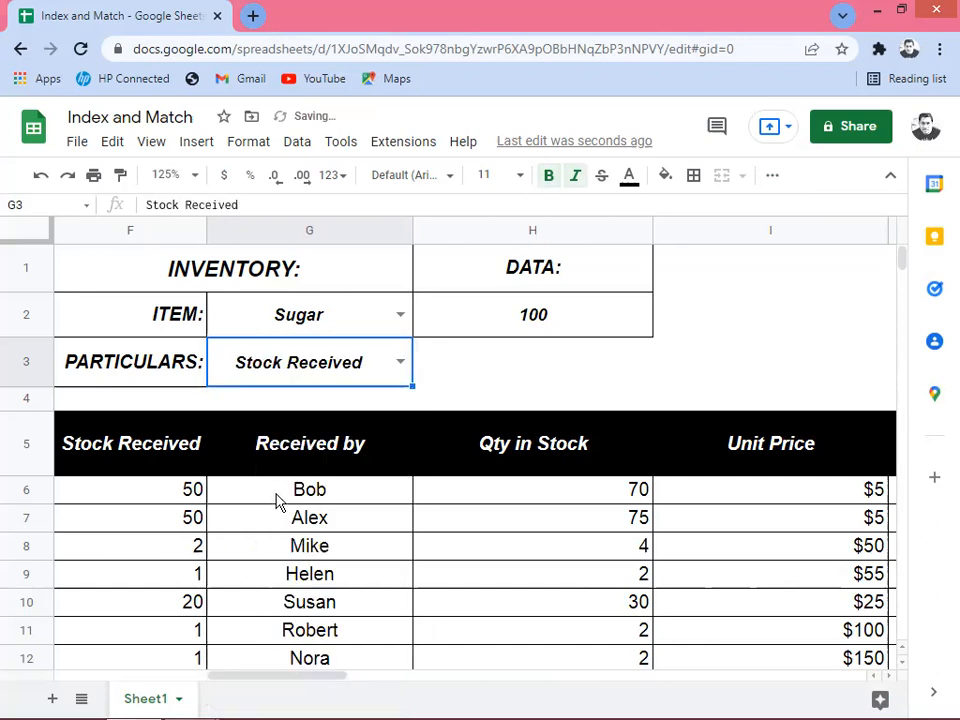
Test the Sugar lookup with Particulars set in turn to Specifications, Stock Received and Unit Price
{"action": "left_click", "coordinate": [403, 364]}
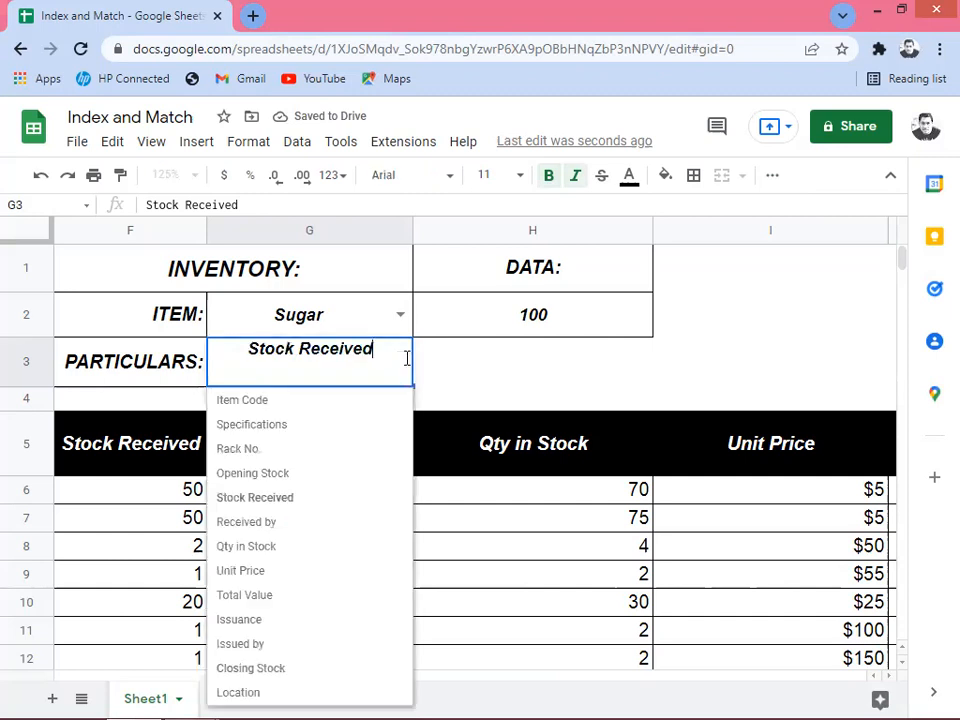
{"action": "left_click", "coordinate": [315, 426]}
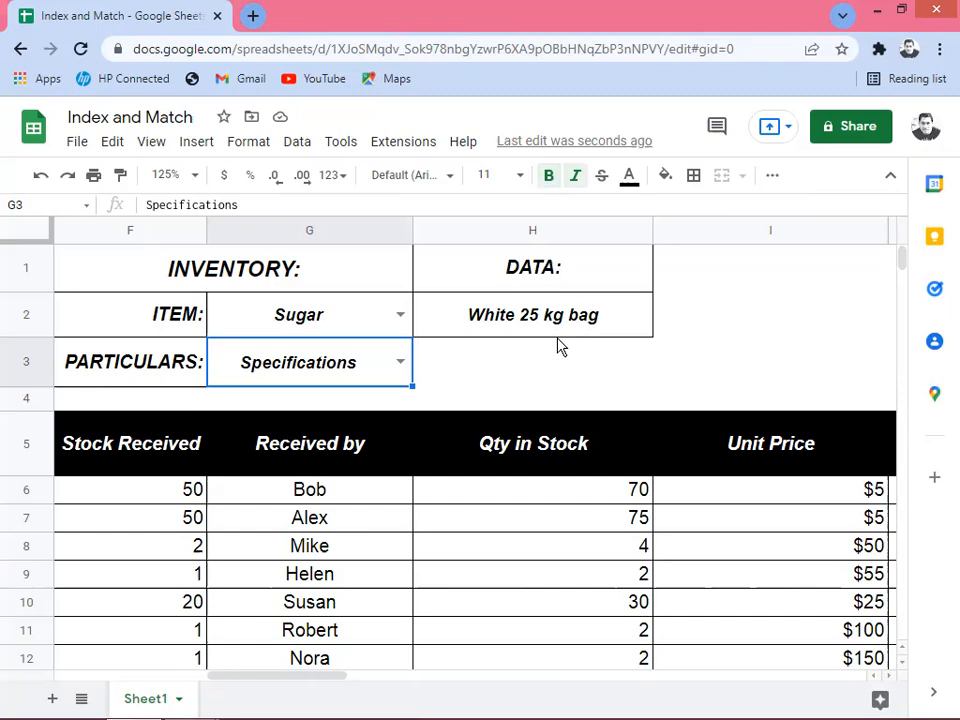
{"action": "left_click", "coordinate": [401, 364]}
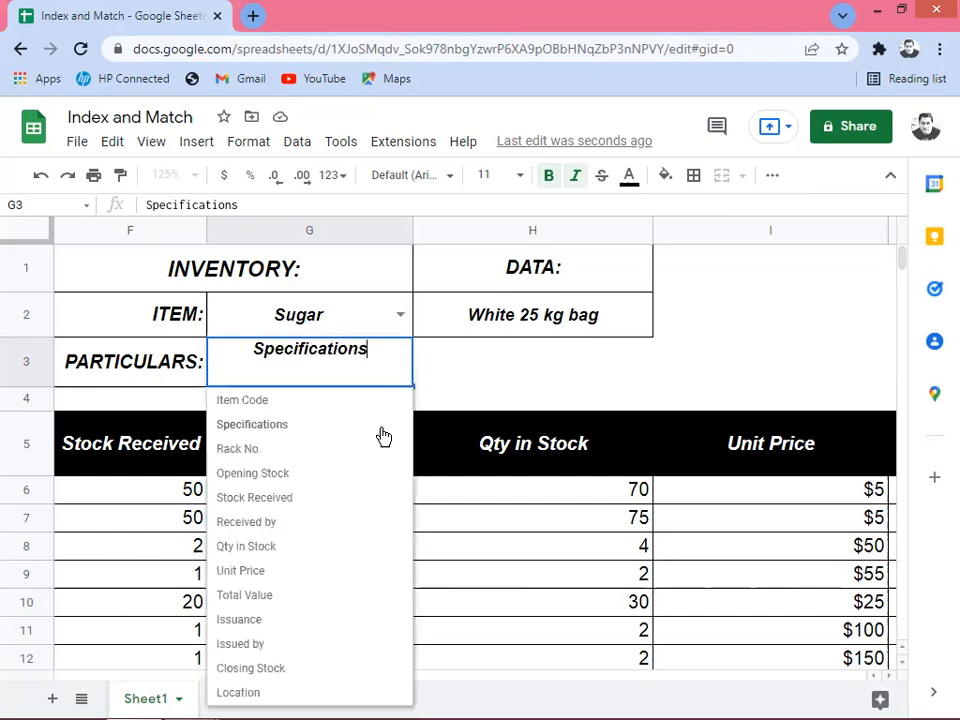
{"action": "left_click", "coordinate": [276, 497]}
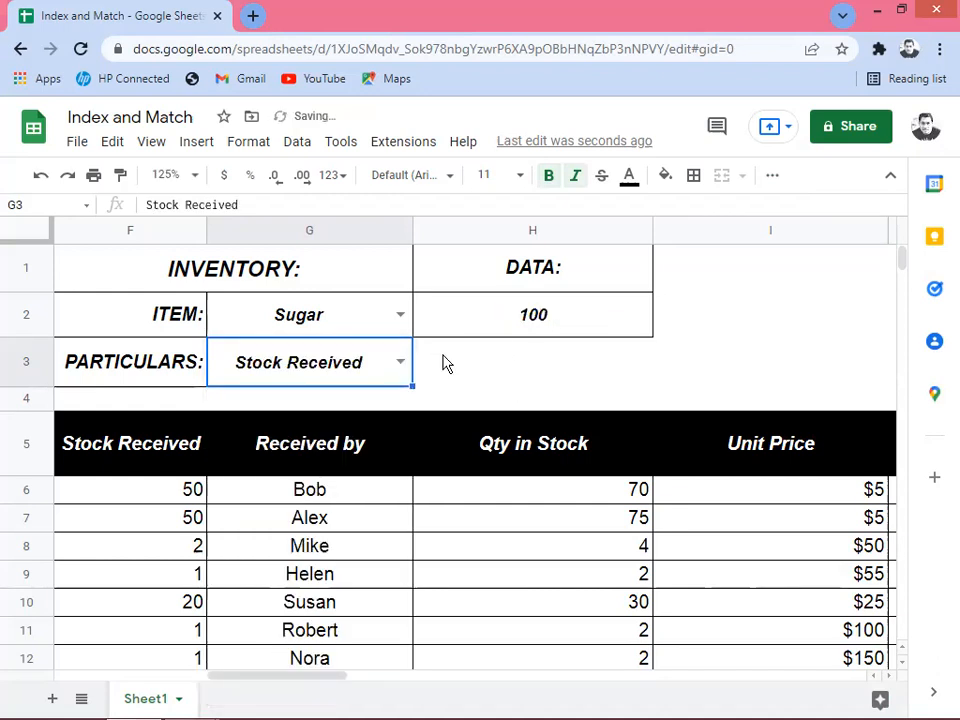
{"action": "left_click", "coordinate": [401, 365]}
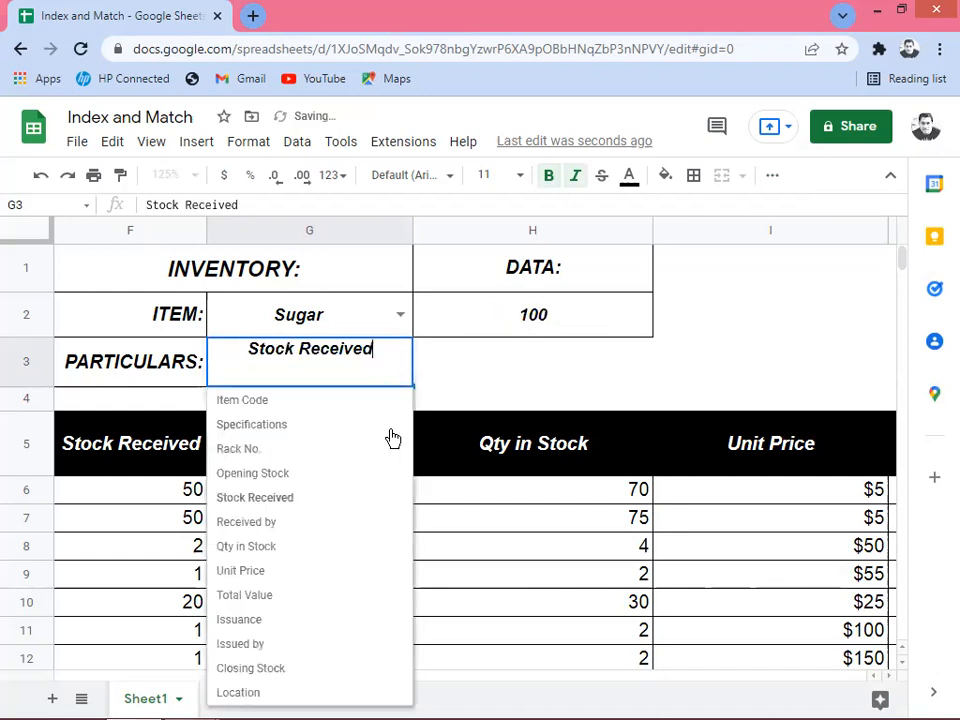
{"action": "left_click", "coordinate": [255, 571]}
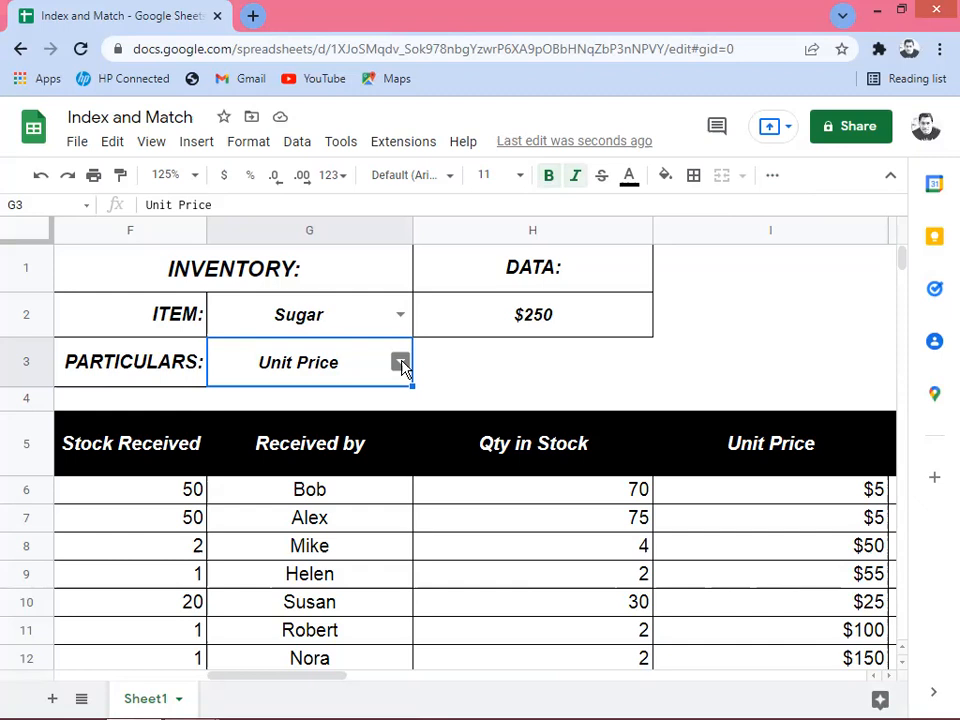
Test the Sugar lookup with Particulars set in turn to Total Value, Issuance and Issued by
{"action": "left_click", "coordinate": [400, 363]}
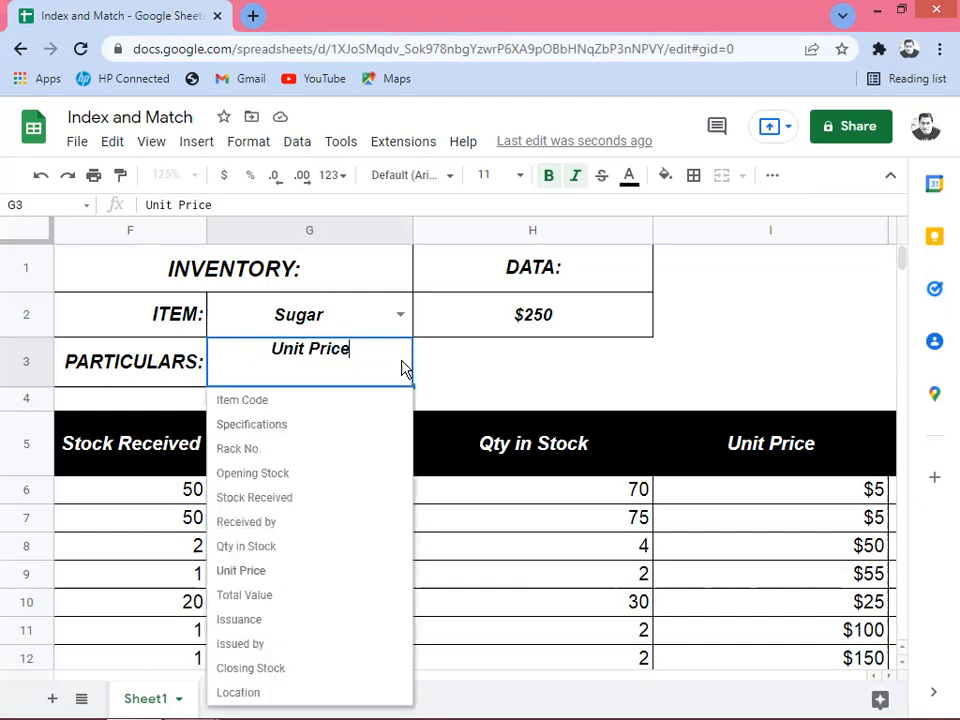
{"action": "left_click", "coordinate": [281, 590]}
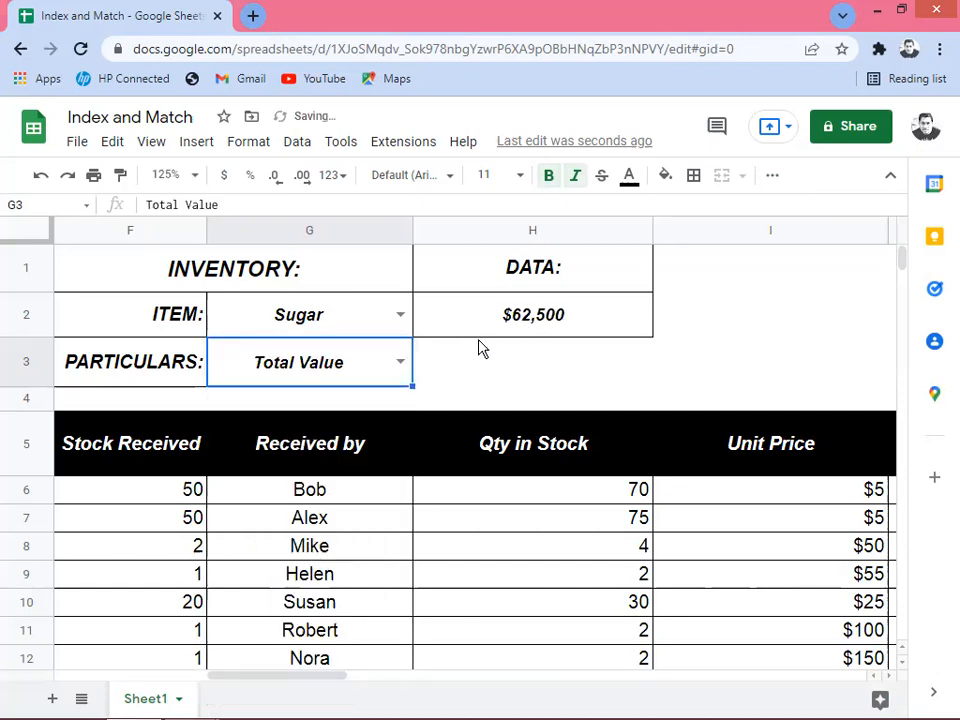
{"action": "left_click", "coordinate": [401, 365]}
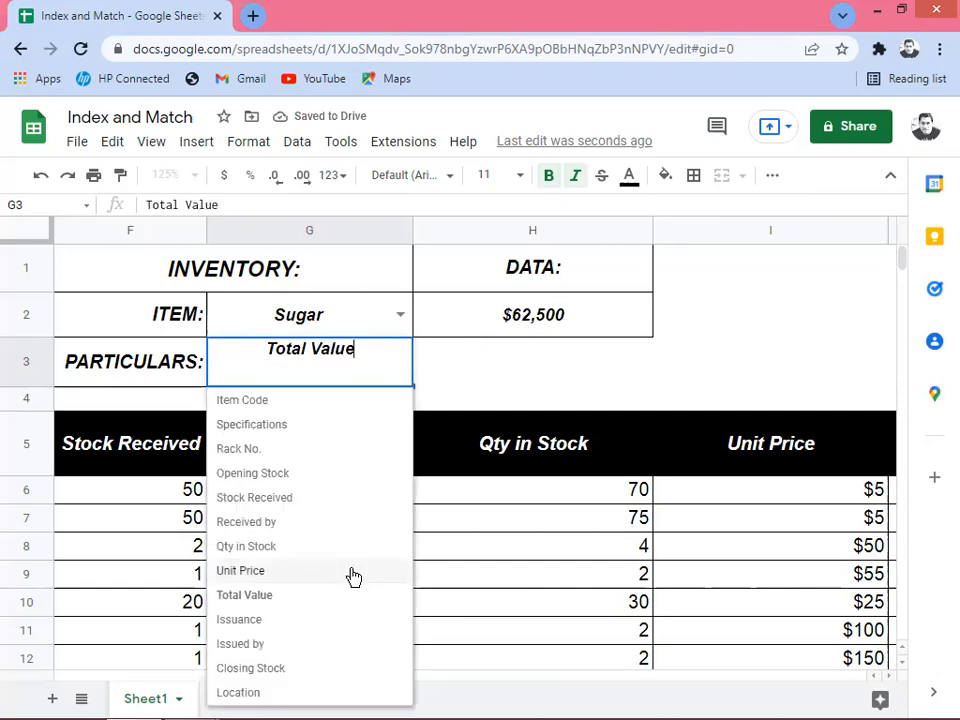
{"action": "left_click", "coordinate": [240, 619]}
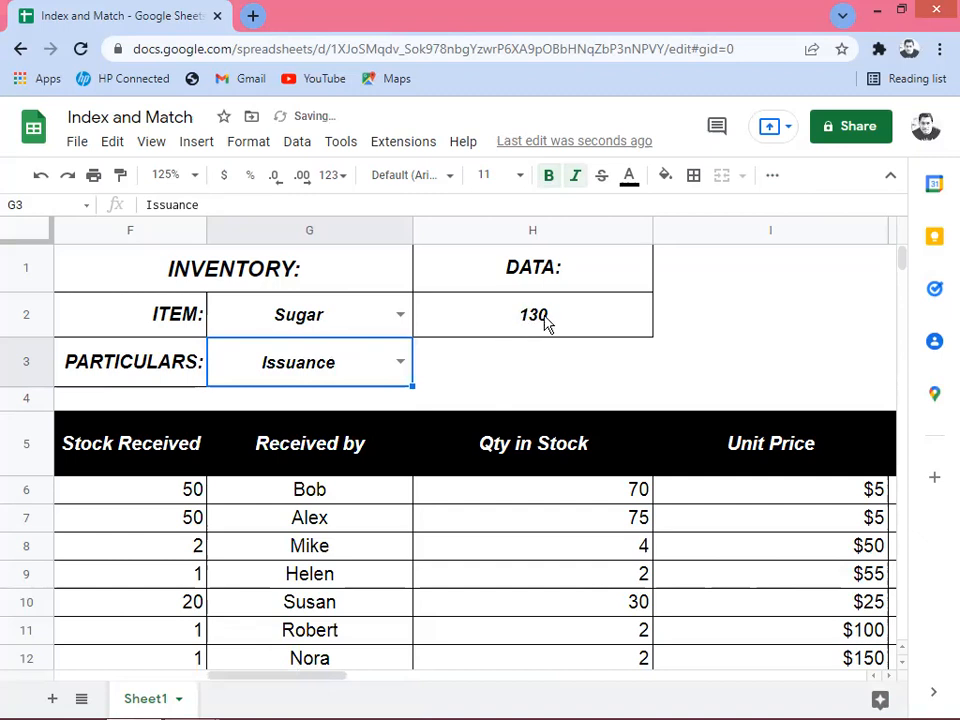
{"action": "left_click", "coordinate": [403, 366]}
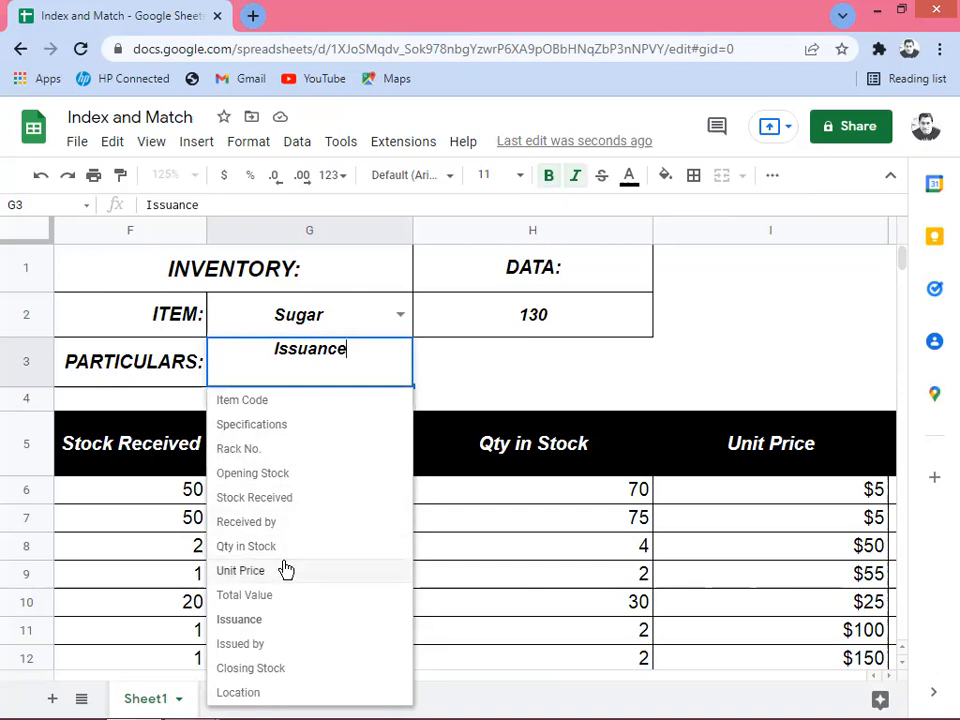
{"action": "left_click", "coordinate": [262, 652]}
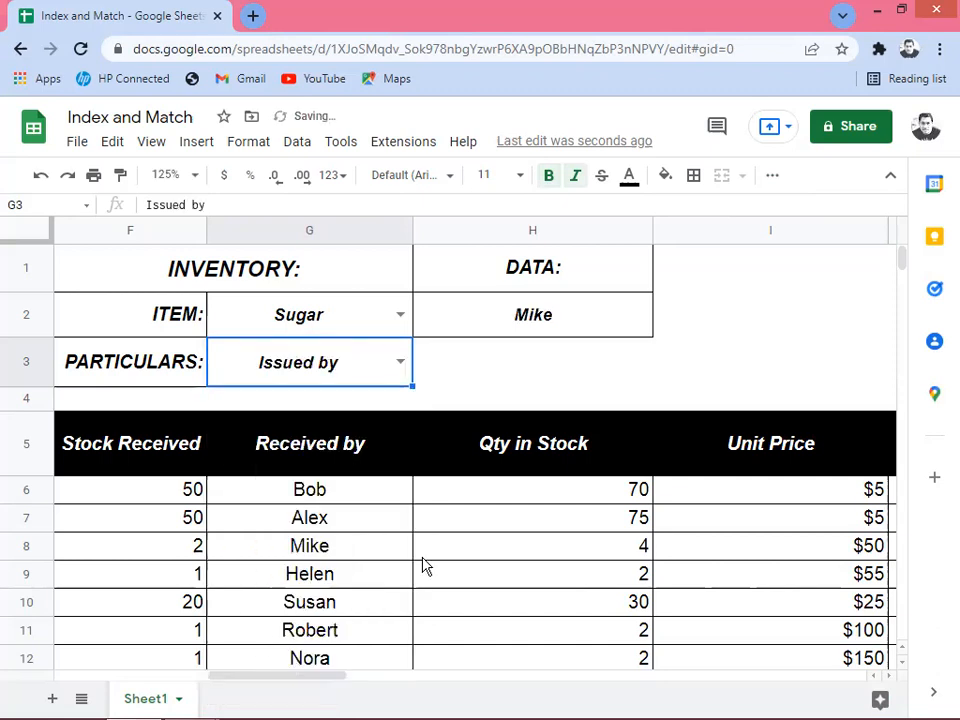
Recheck the Sugar lookup with Issuance and Issued by, and test it with Particulars set to Closing Stock and Location
{"action": "left_click", "coordinate": [400, 362]}
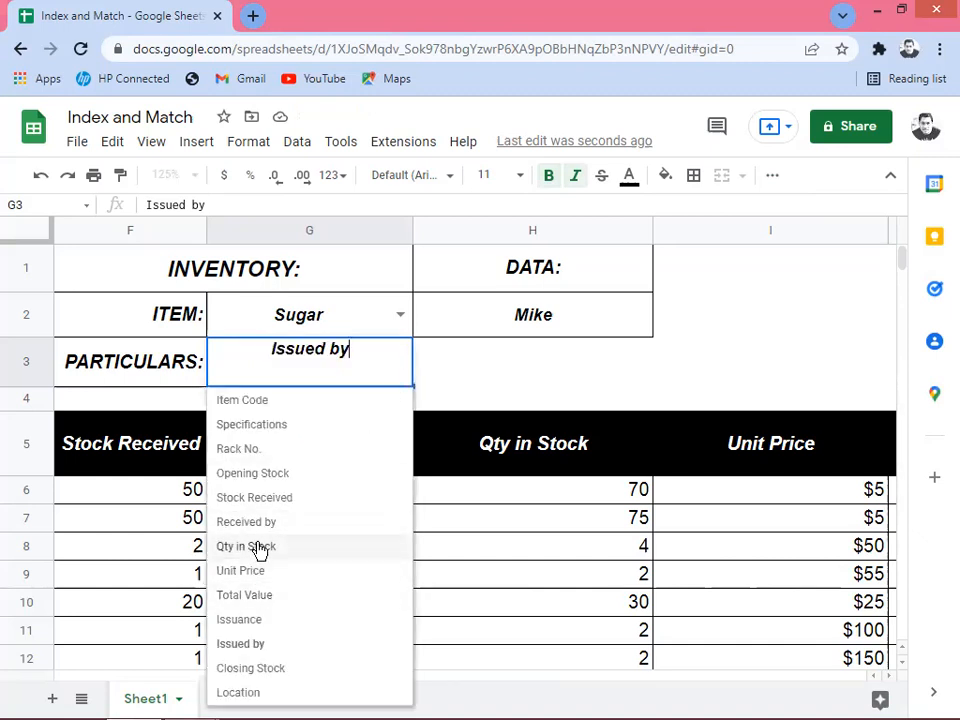
{"action": "left_click", "coordinate": [251, 620]}
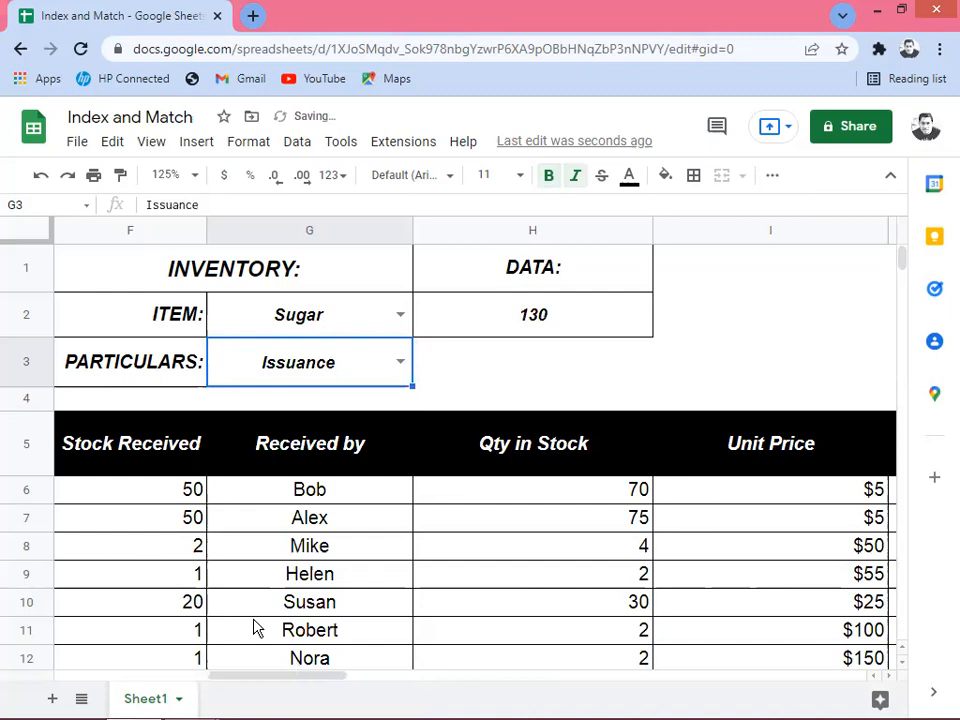
{"action": "left_click", "coordinate": [400, 362]}
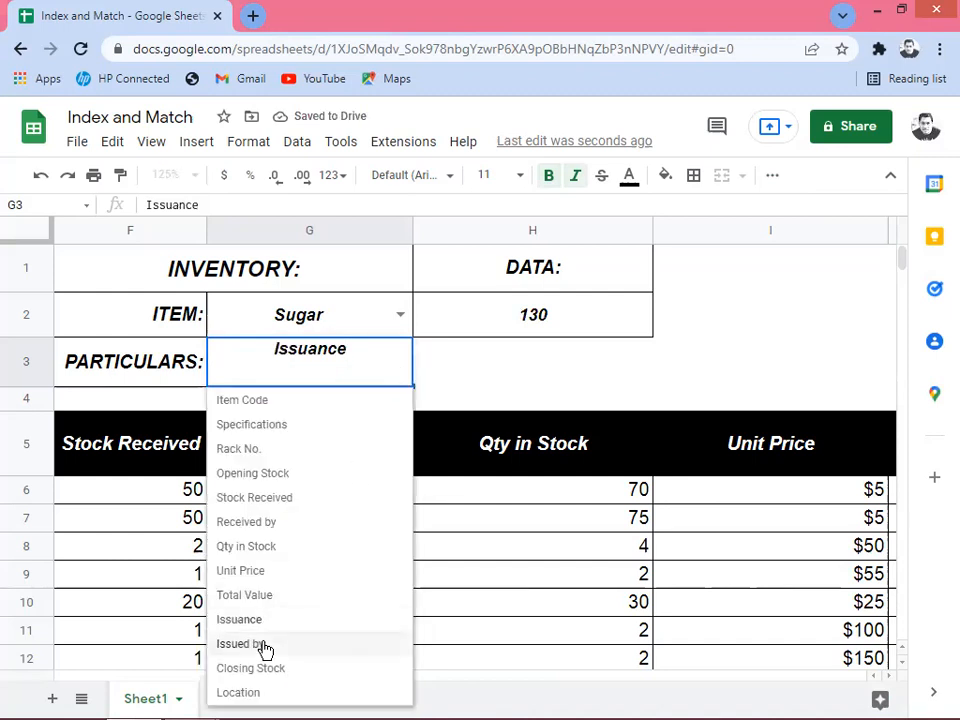
{"action": "left_click", "coordinate": [312, 643]}
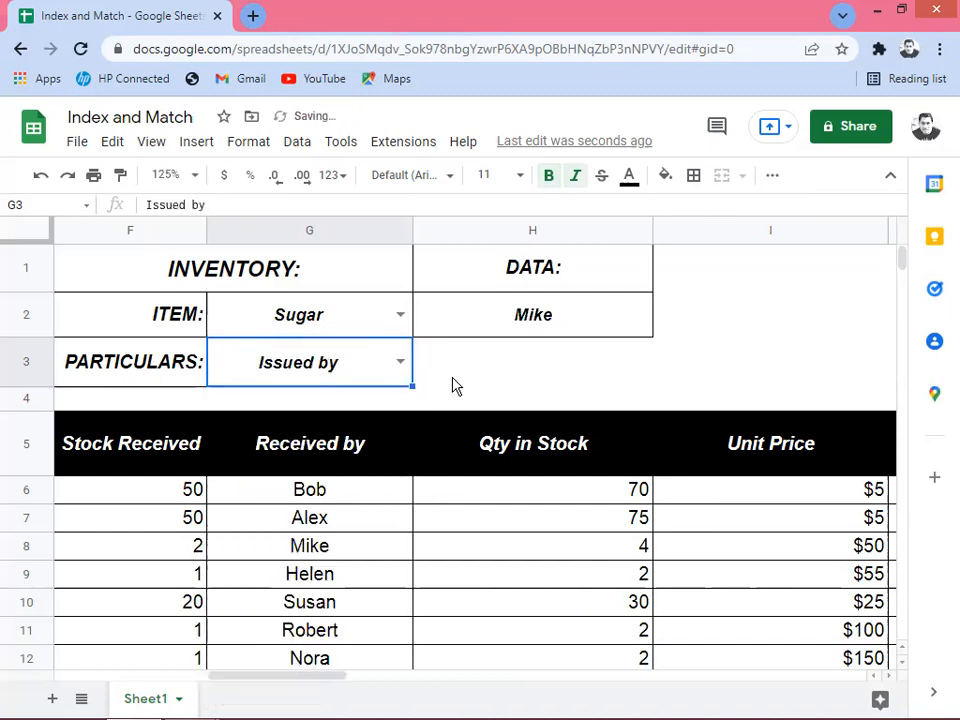
{"action": "left_click", "coordinate": [399, 368]}
{"action": "left_click", "coordinate": [277, 669]}
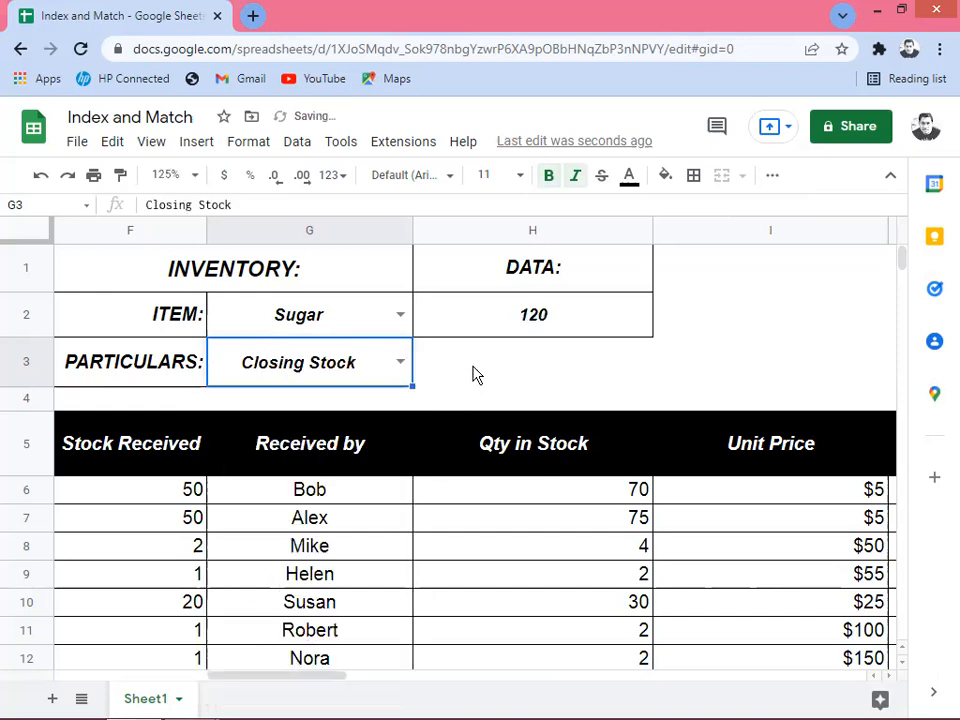
{"action": "left_click", "coordinate": [405, 372]}
{"action": "left_click", "coordinate": [276, 692]}
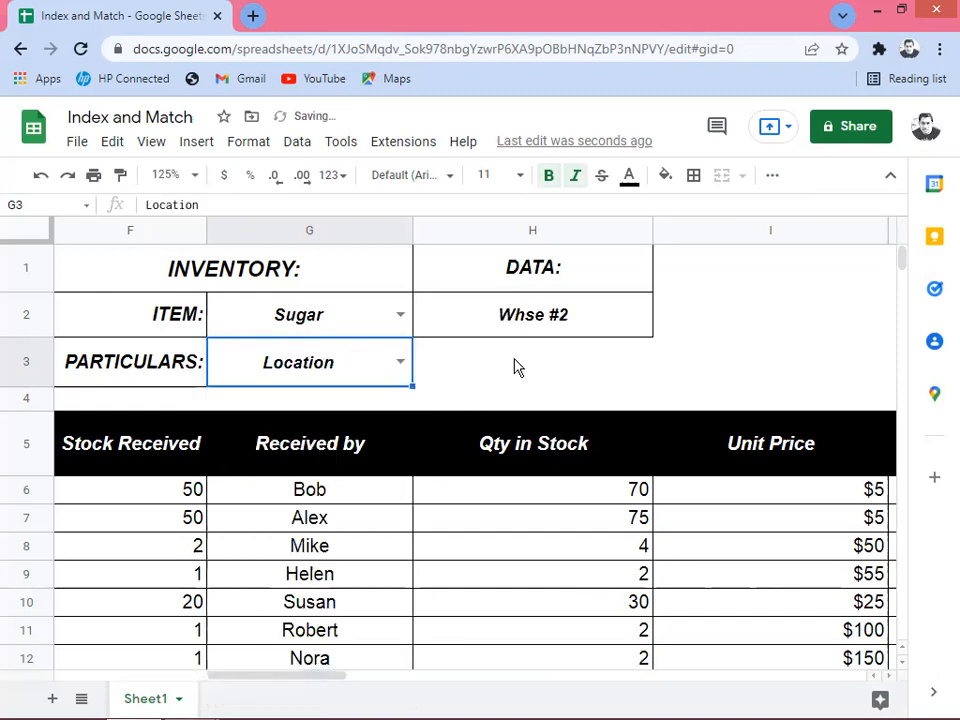
Set Item to Flour and test its lookup with Particulars set to Specifications and Opening Stock
{"action": "left_click", "coordinate": [399, 317]}
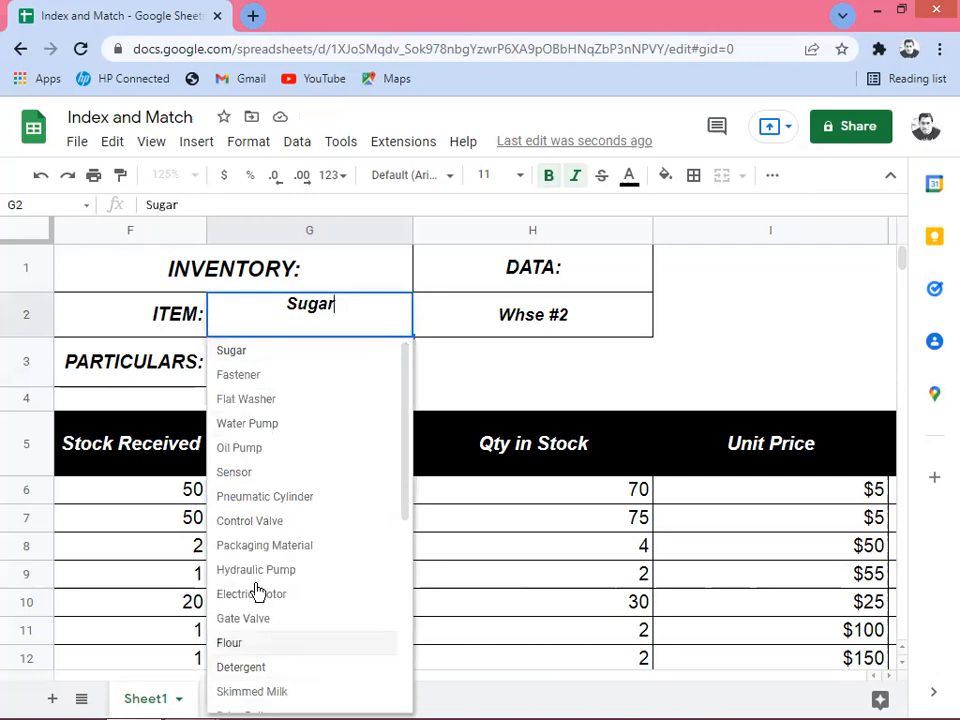
{"action": "left_click", "coordinate": [241, 650]}
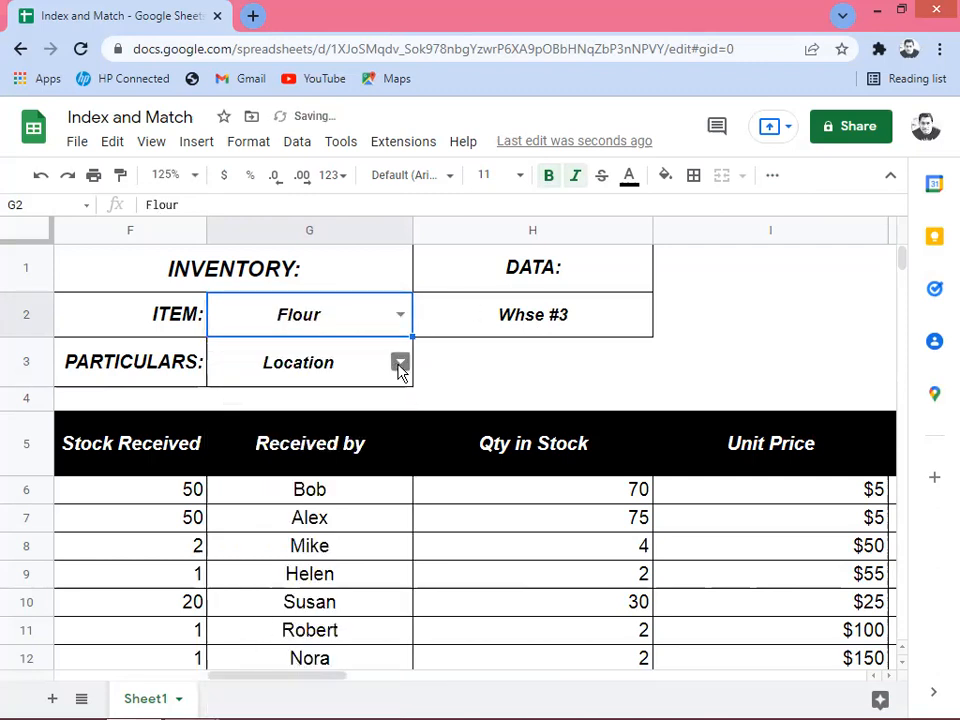
{"action": "left_click", "coordinate": [399, 364]}
{"action": "left_click", "coordinate": [264, 425]}
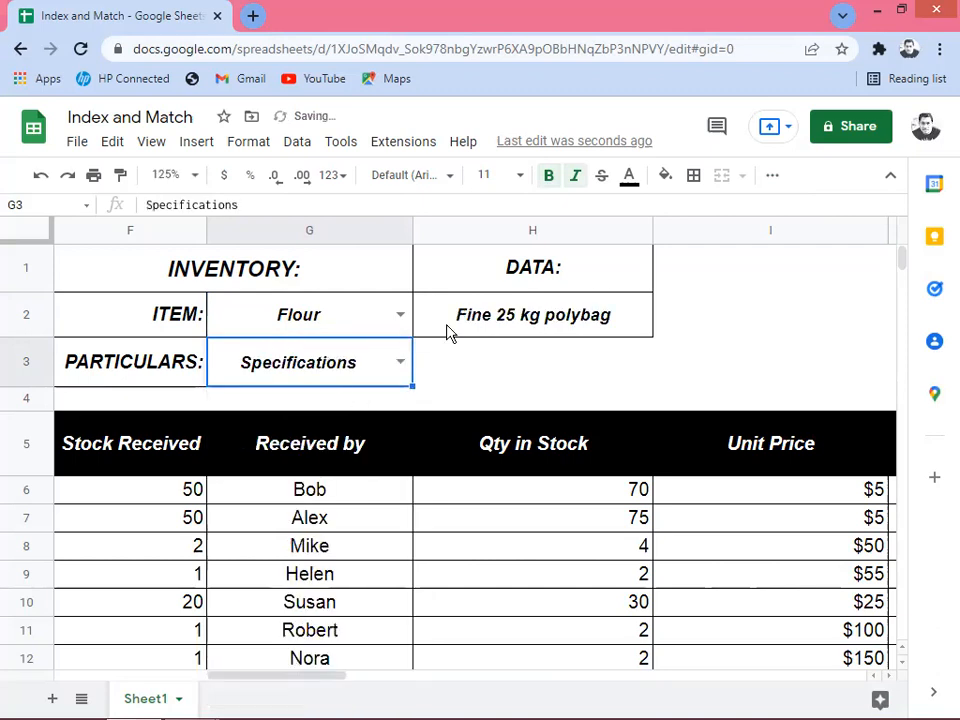
{"action": "left_click", "coordinate": [401, 364]}
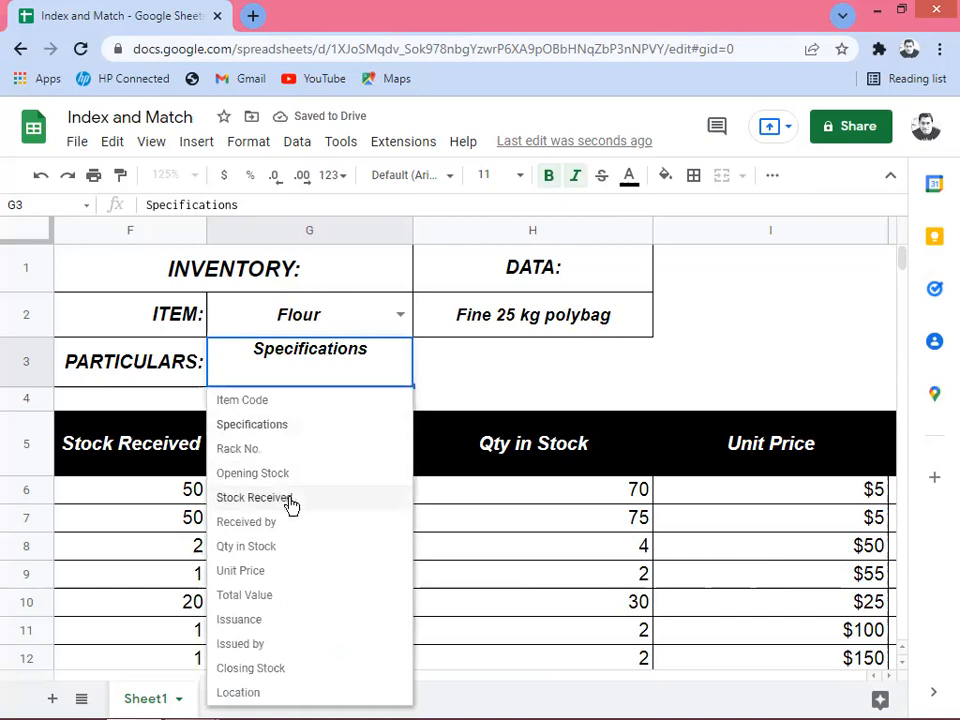
{"action": "left_click", "coordinate": [253, 473]}
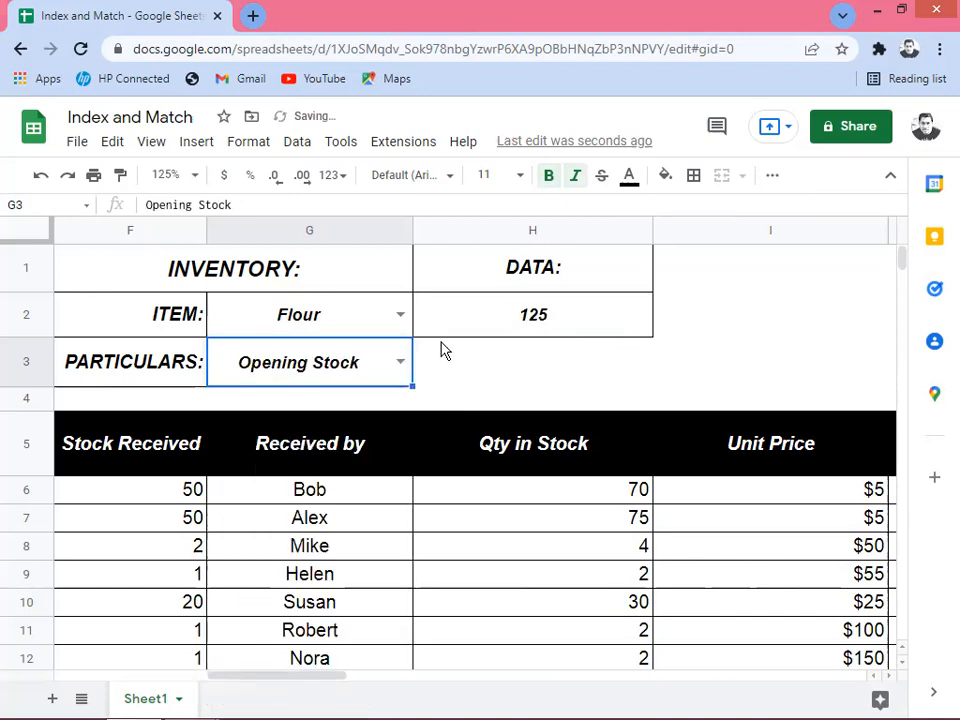
Test the Flour lookup with Particulars set in turn to Stock Received, Qty in Stock and Total Value
{"action": "left_click", "coordinate": [401, 364]}
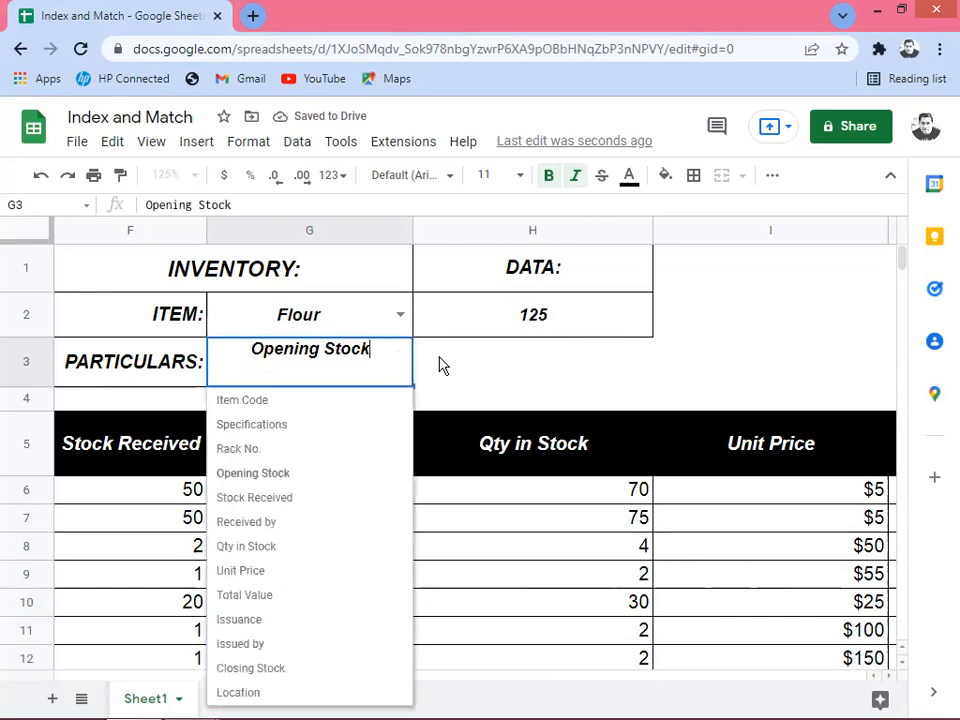
{"action": "left_click", "coordinate": [283, 500]}
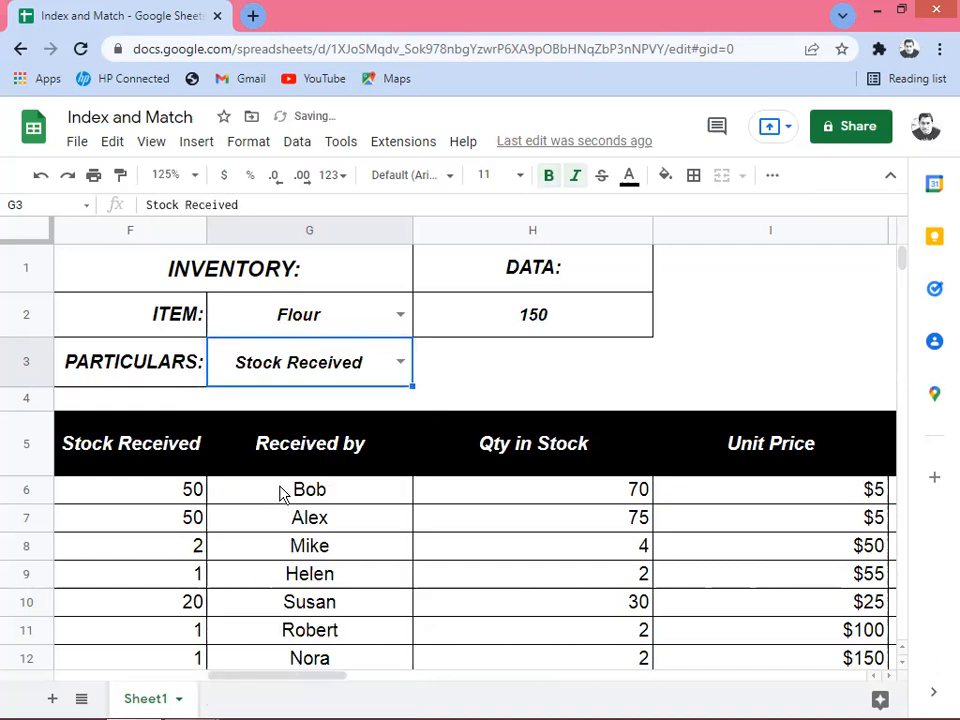
{"action": "left_click", "coordinate": [399, 362]}
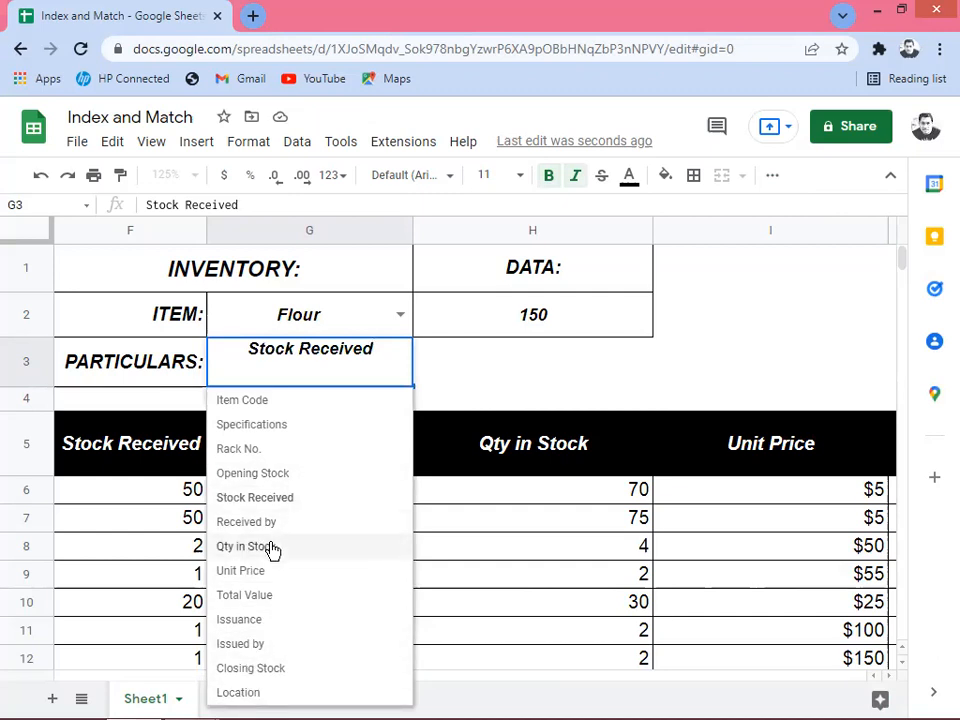
{"action": "left_click", "coordinate": [245, 546]}
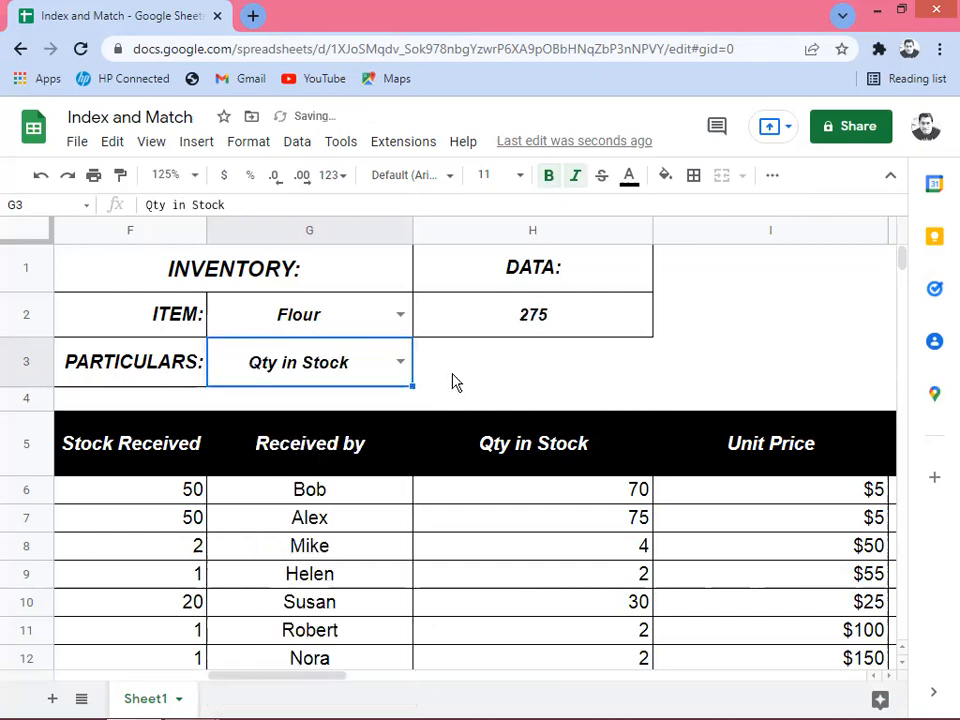
{"action": "left_click", "coordinate": [399, 363]}
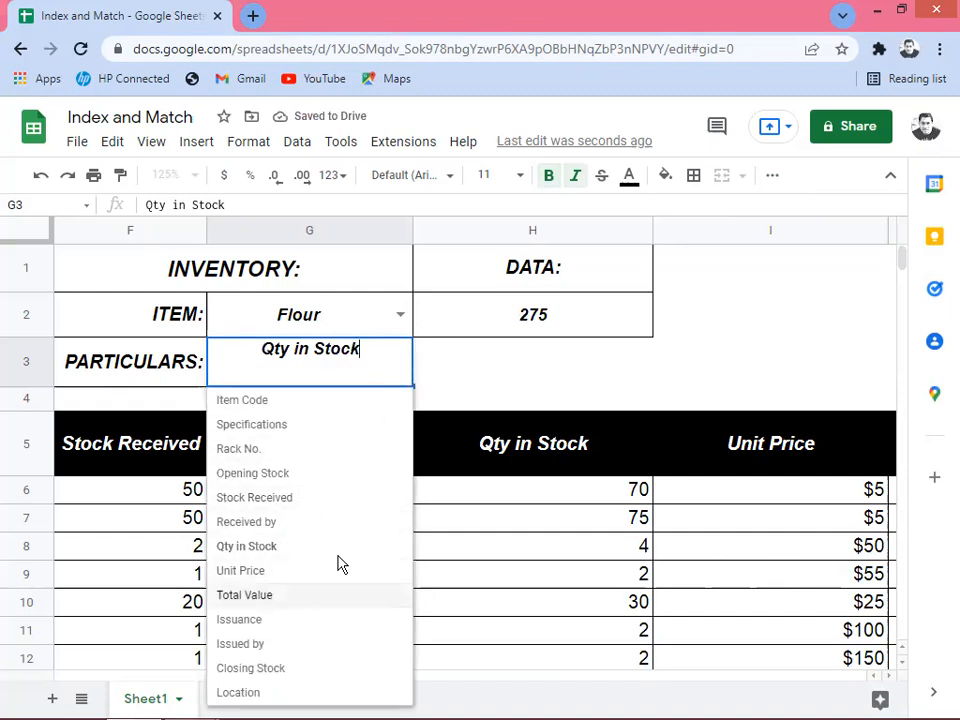
{"action": "left_click", "coordinate": [300, 594]}
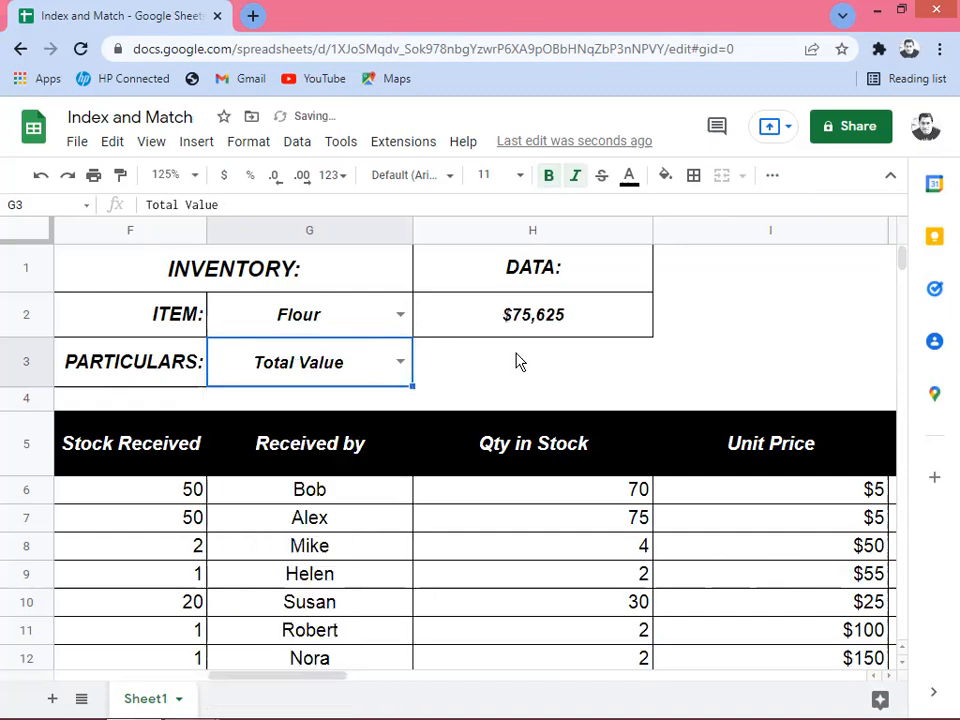
Test the Flour lookup with Particulars set in turn to Issuance, Issued by and Closing Stock
{"action": "left_click", "coordinate": [399, 370]}
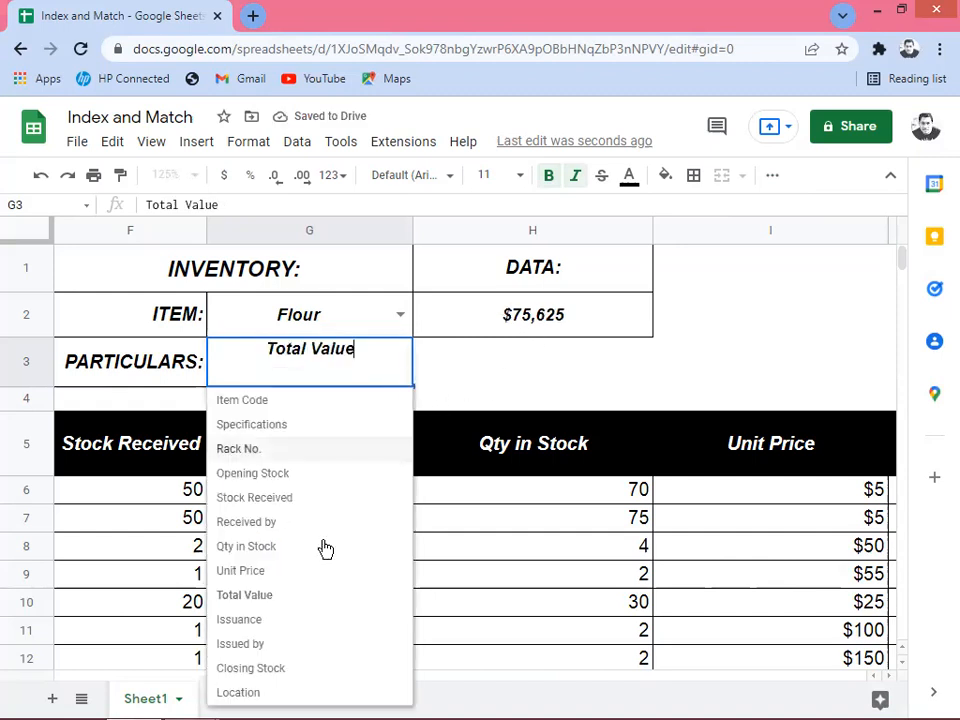
{"action": "left_click", "coordinate": [258, 620]}
{"action": "left_click", "coordinate": [404, 371]}
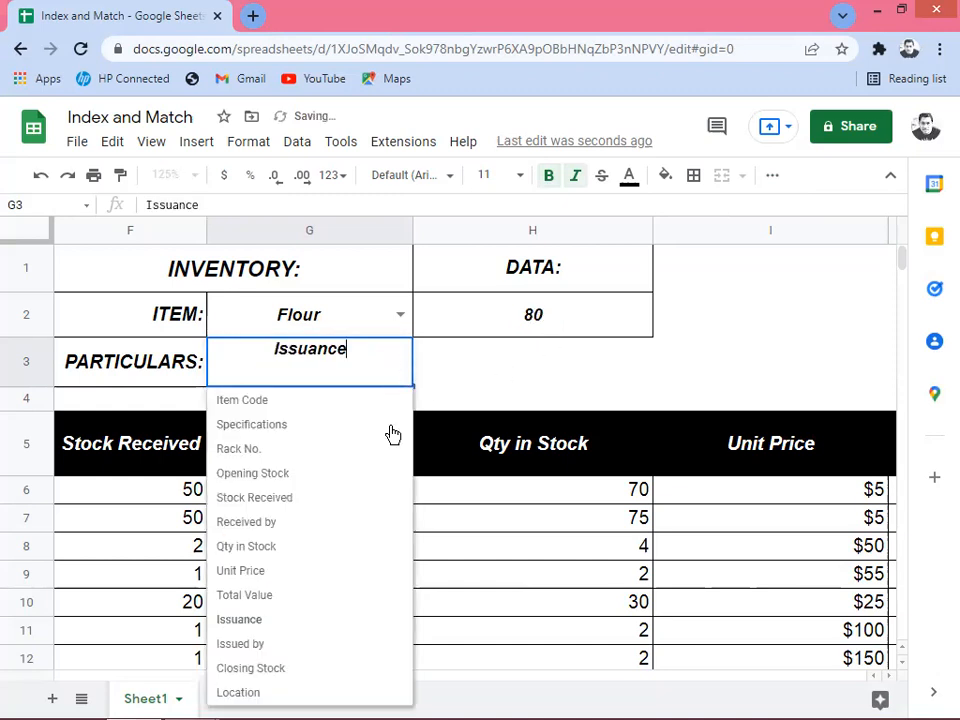
{"action": "left_click", "coordinate": [283, 643]}
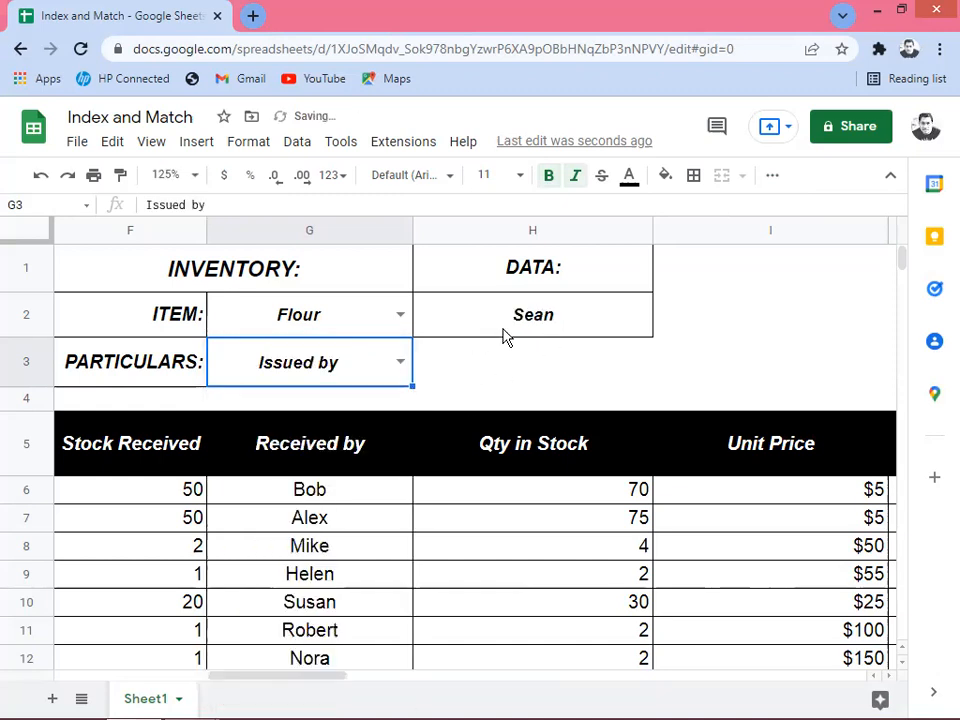
{"action": "left_click", "coordinate": [400, 364]}
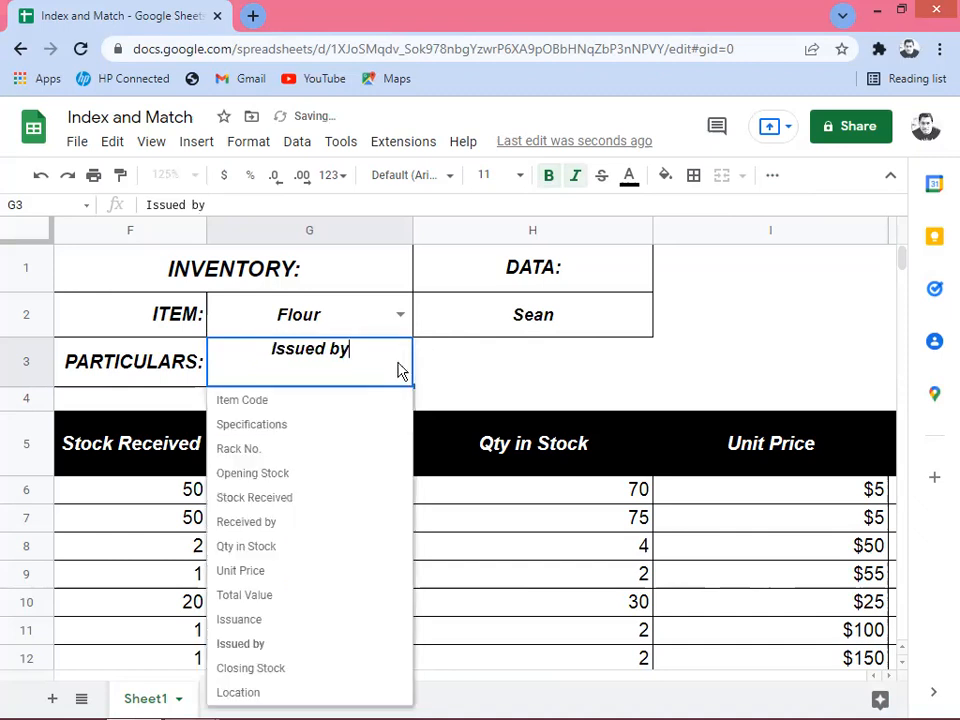
{"action": "left_click", "coordinate": [278, 668]}
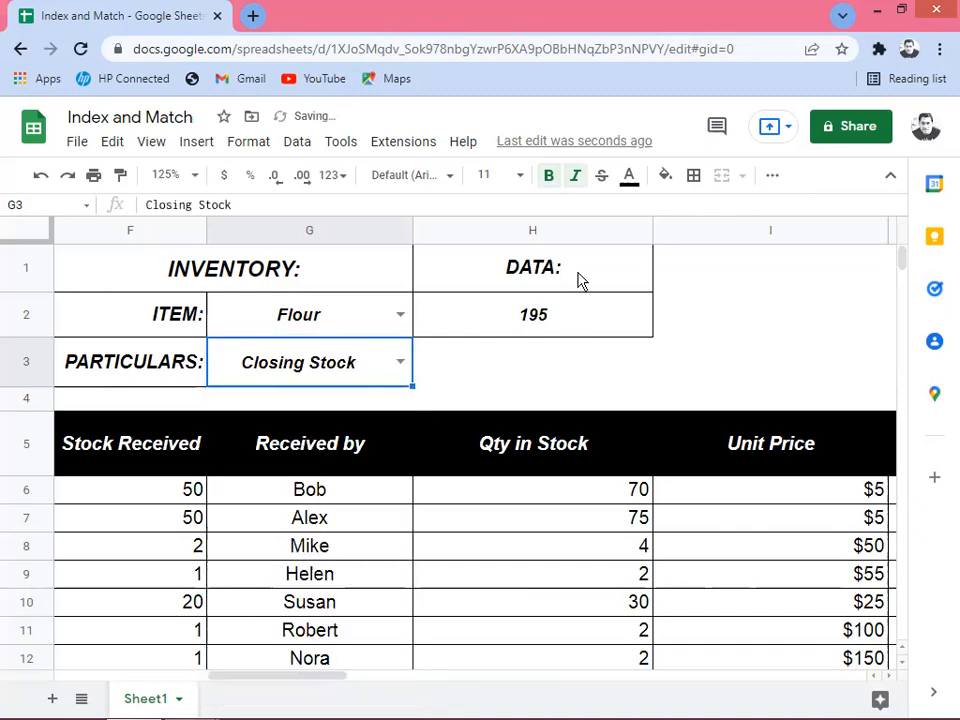
Test the Flour lookup with Particulars set to Location, and select the Water Pump cell in the inventory list's Item column
{"action": "left_click", "coordinate": [400, 362]}
{"action": "left_click", "coordinate": [281, 690]}
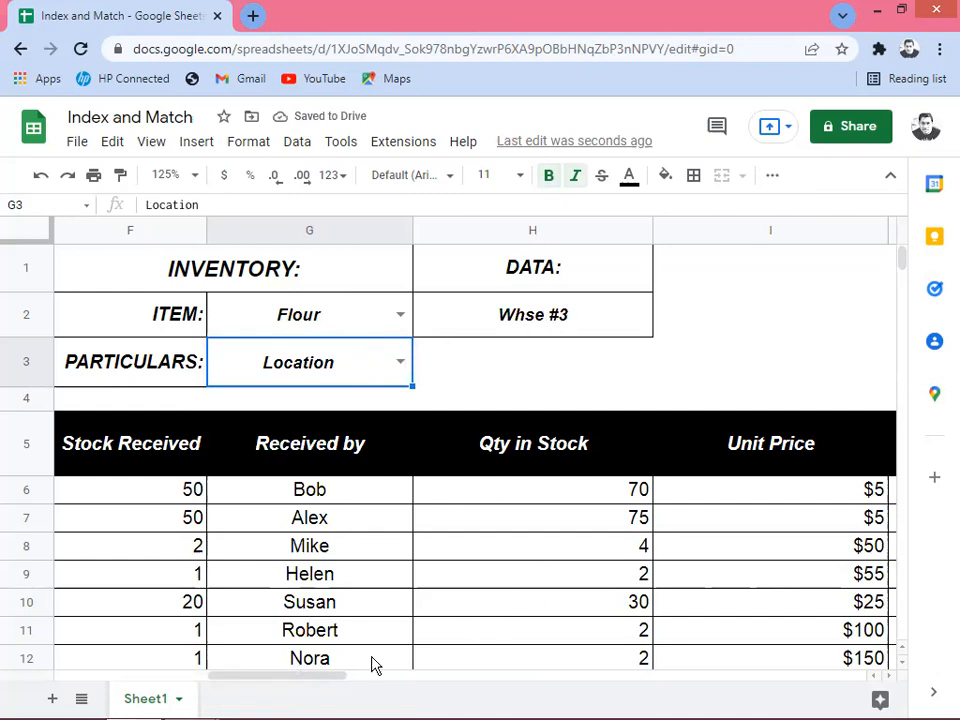
{"action": "left_click_drag", "start_coordinate": [326, 681], "coordinate": [218, 670]}
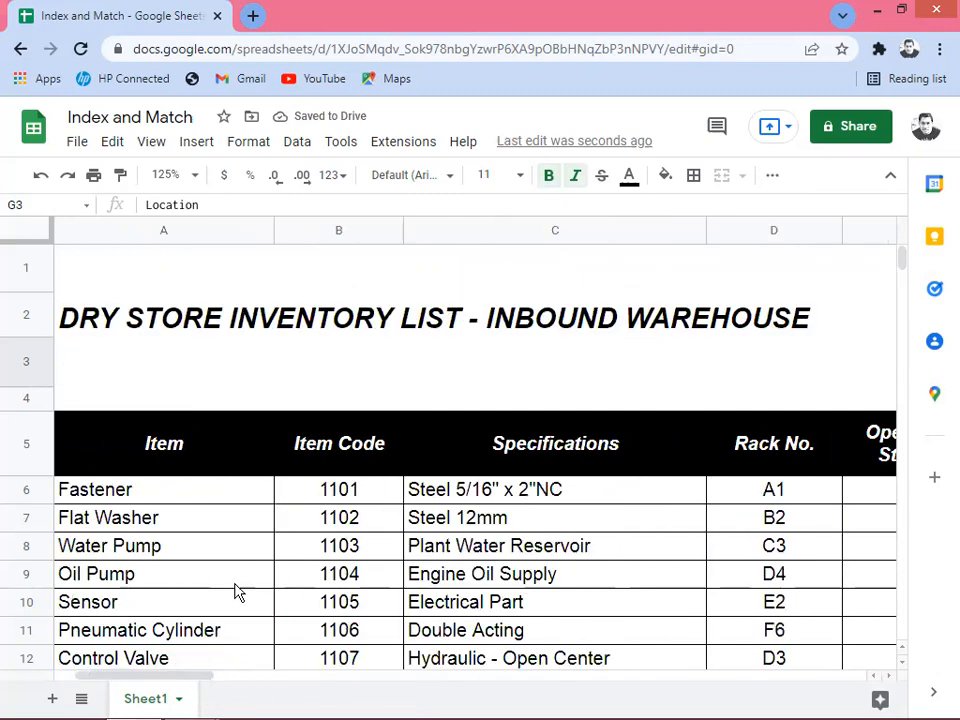
{"action": "left_click", "coordinate": [212, 561]}
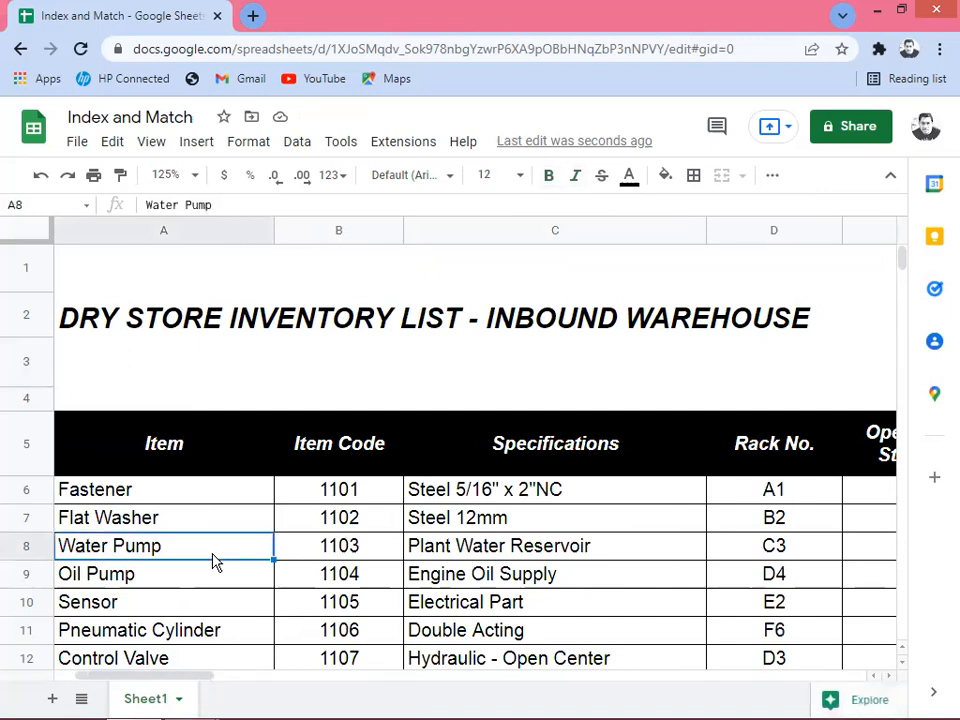